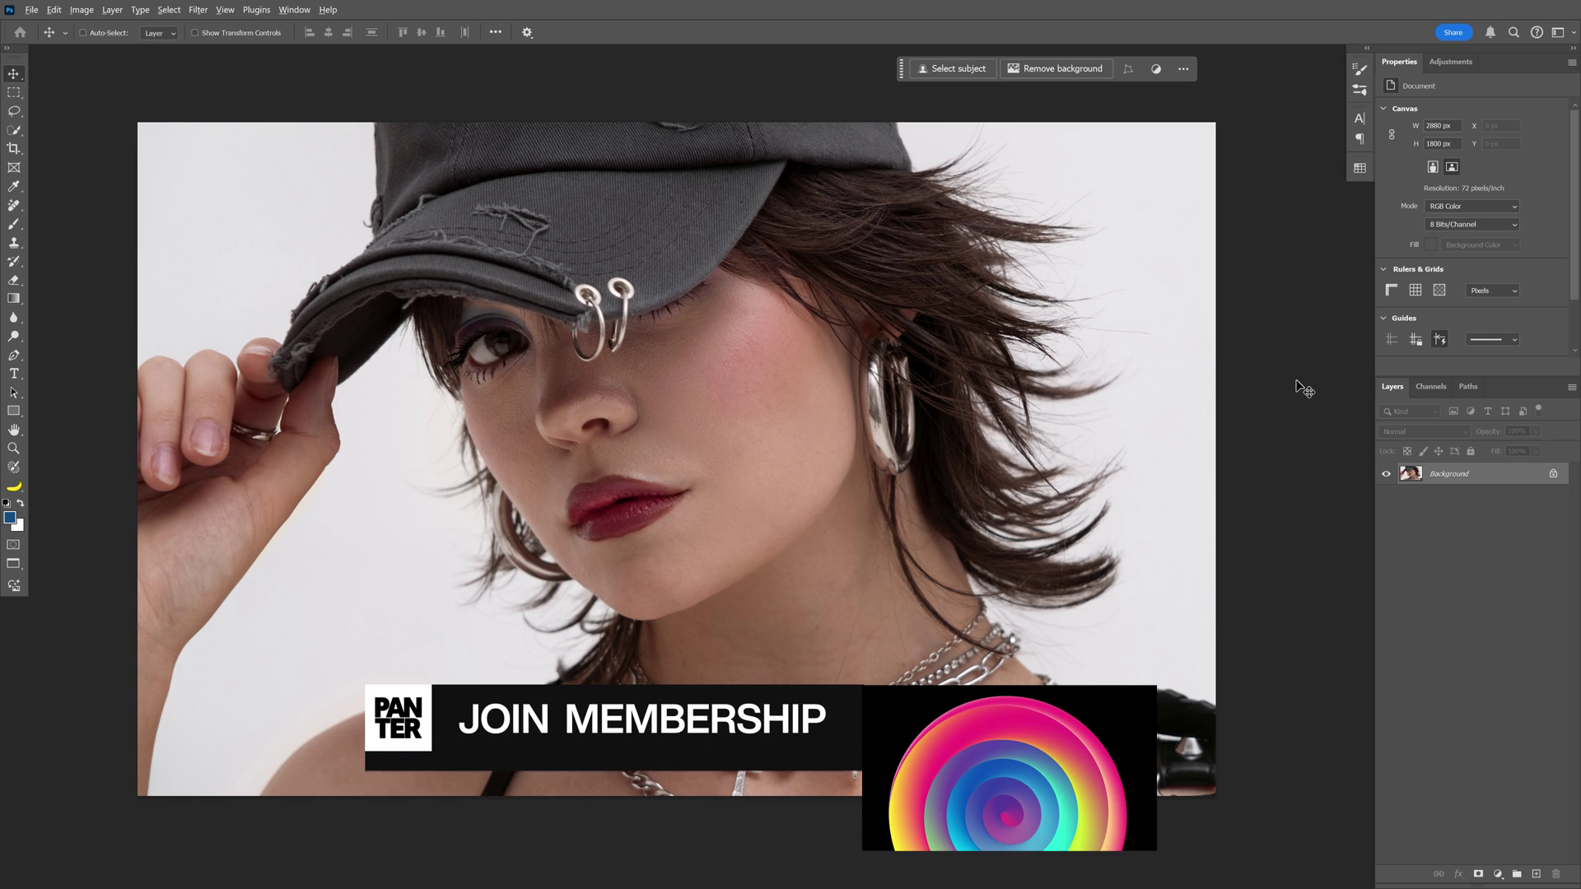
Step: Remove the portrait's white background and add a Solid Color fill layer
click(1070, 70)
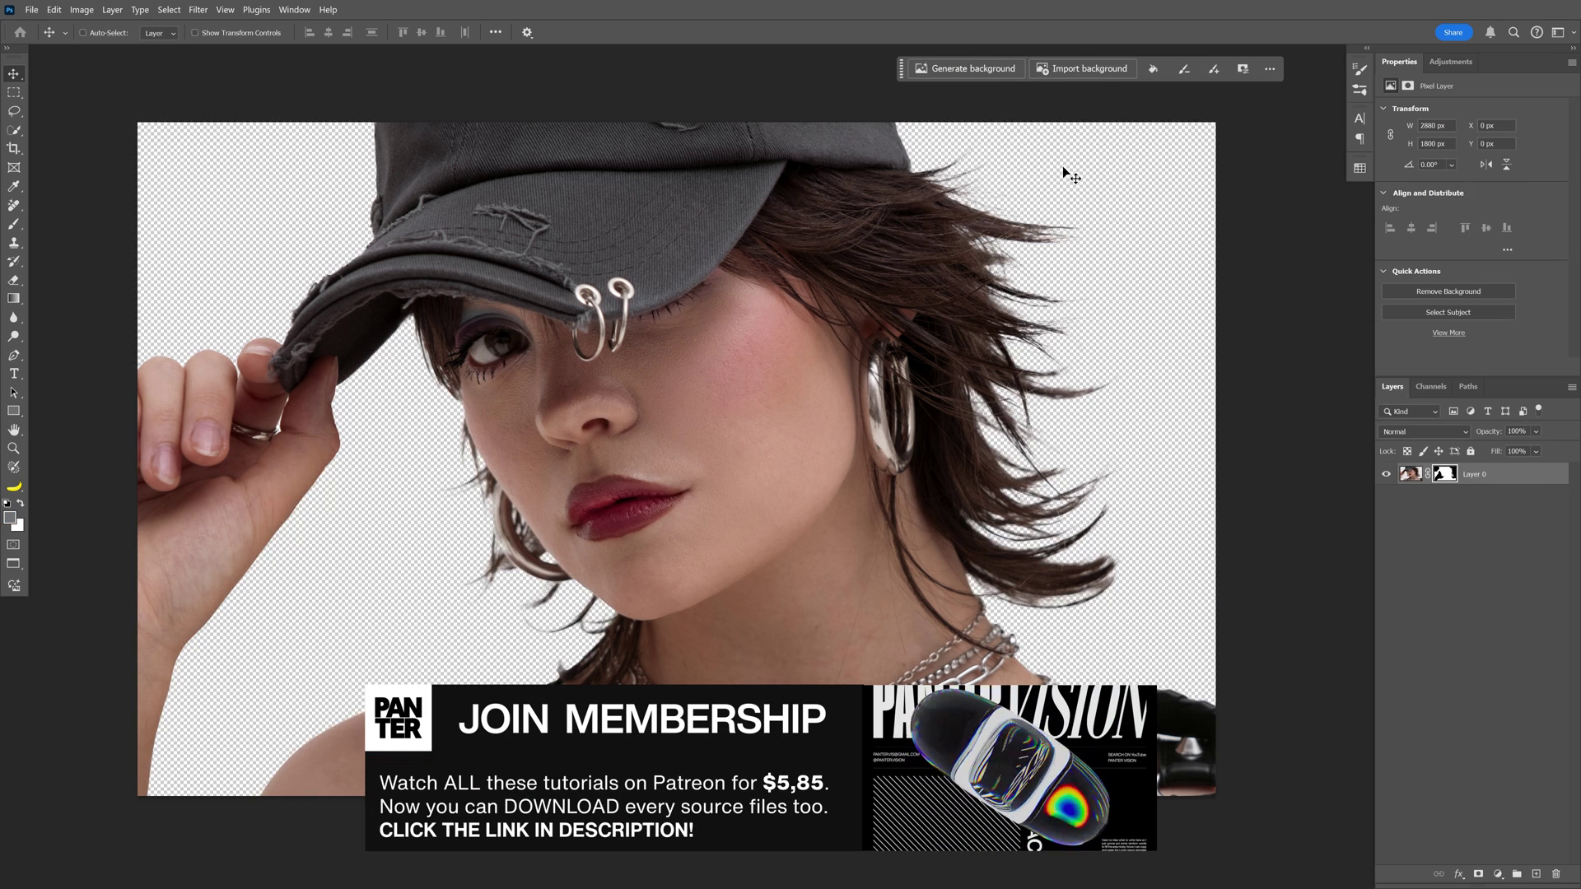
click(1496, 880)
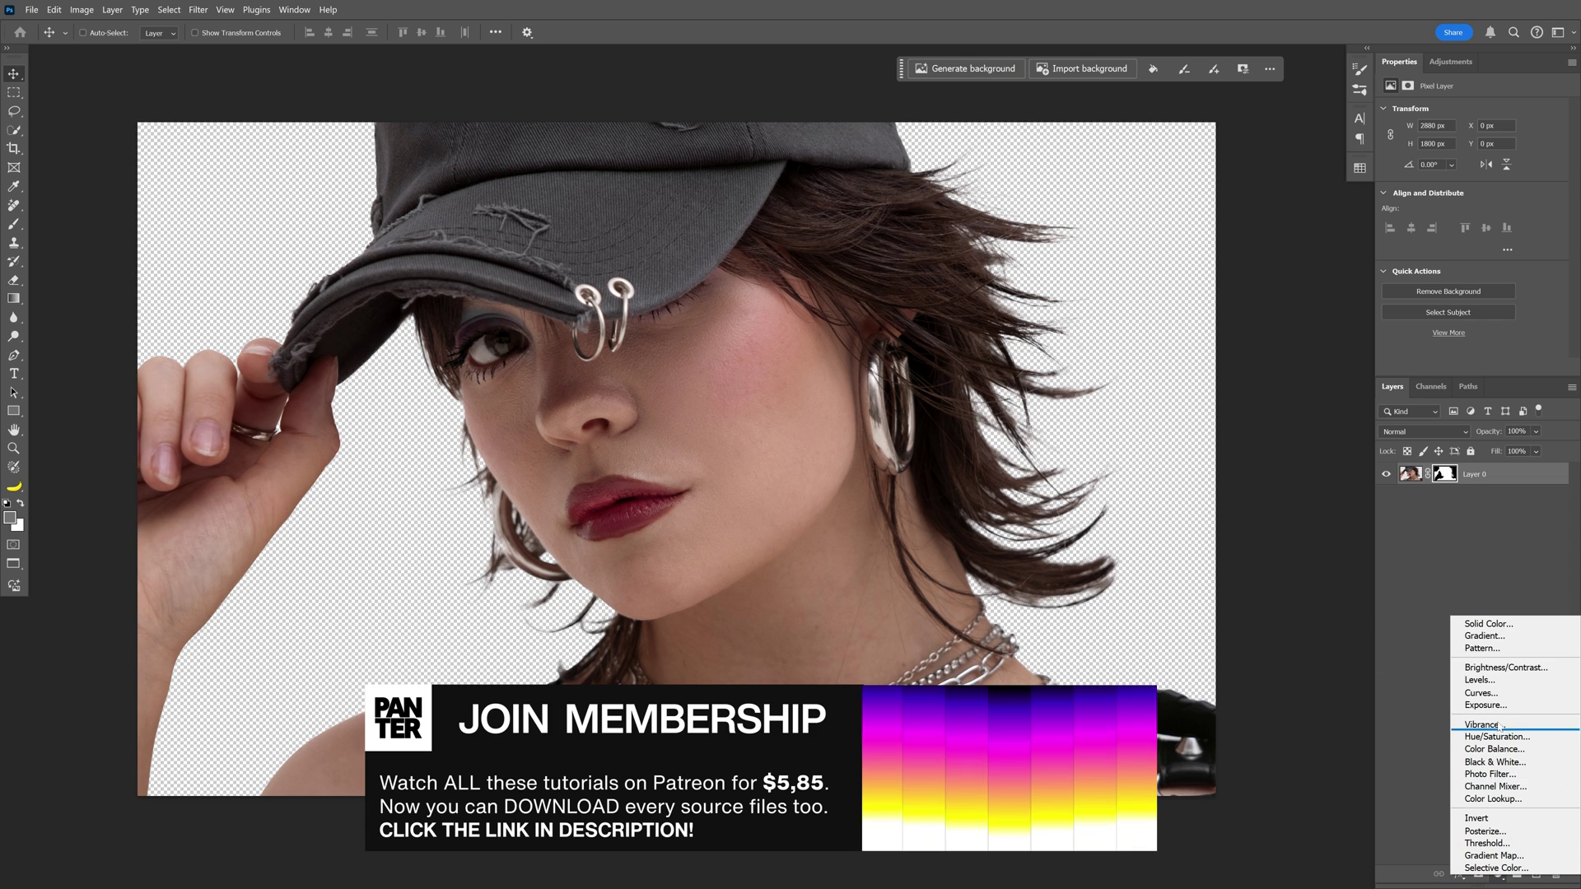
click(1482, 625)
Step: Make the fill a neutral light grey and move it below Layer 0
click(1136, 339)
drag(1136, 339, 1117, 352)
click(1441, 303)
drag(1518, 474, 1519, 512)
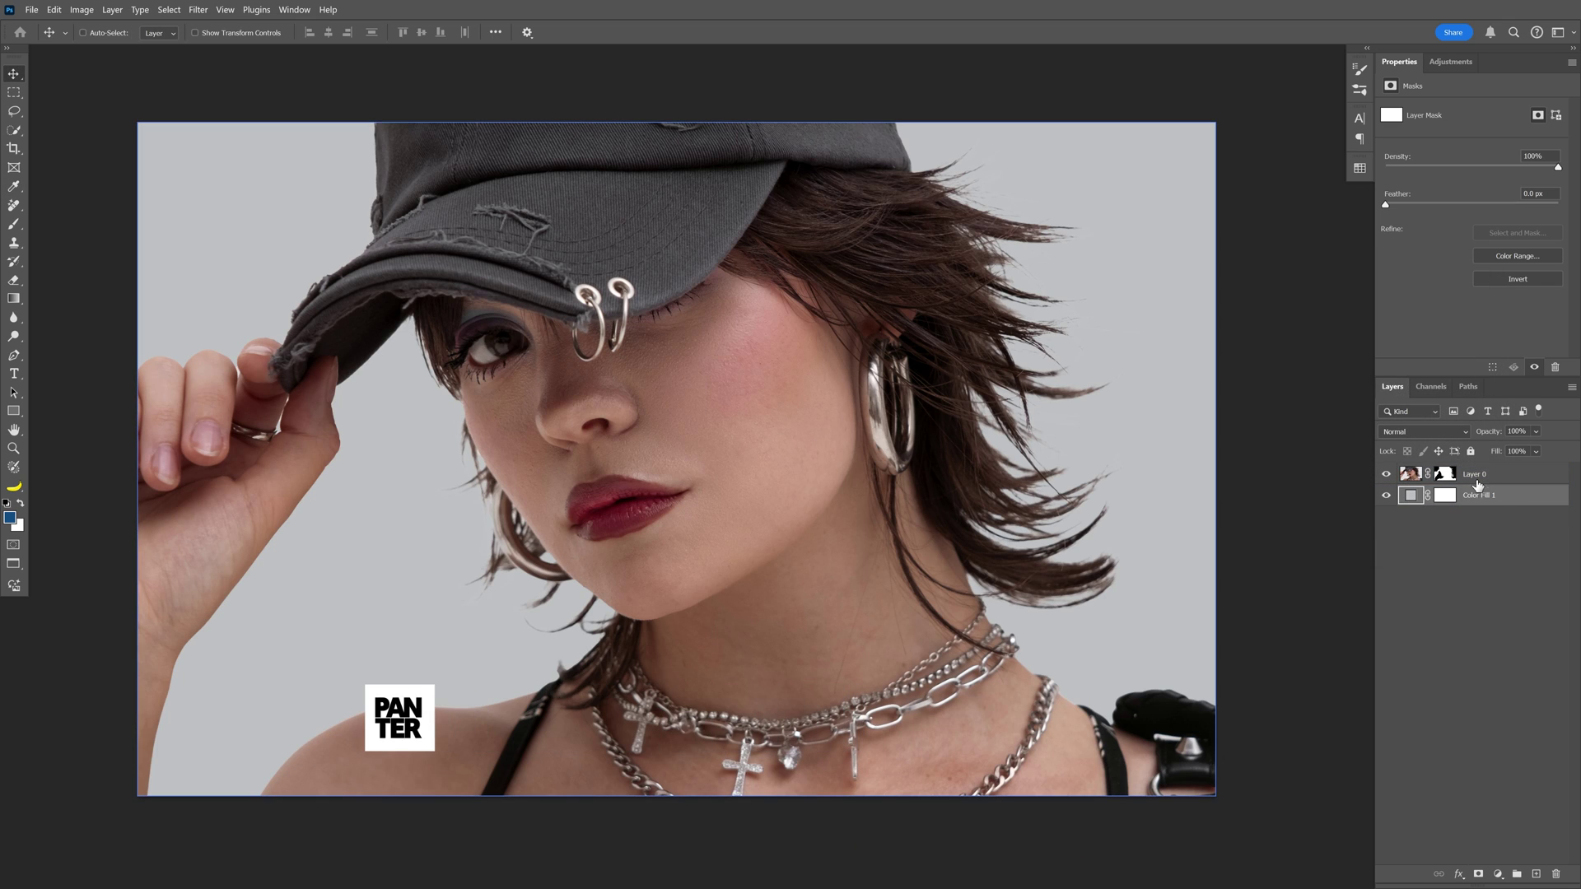
click(1509, 478)
Step: Convert Layer 0 to a smart object and rename it 'Model'
right_click(1509, 478)
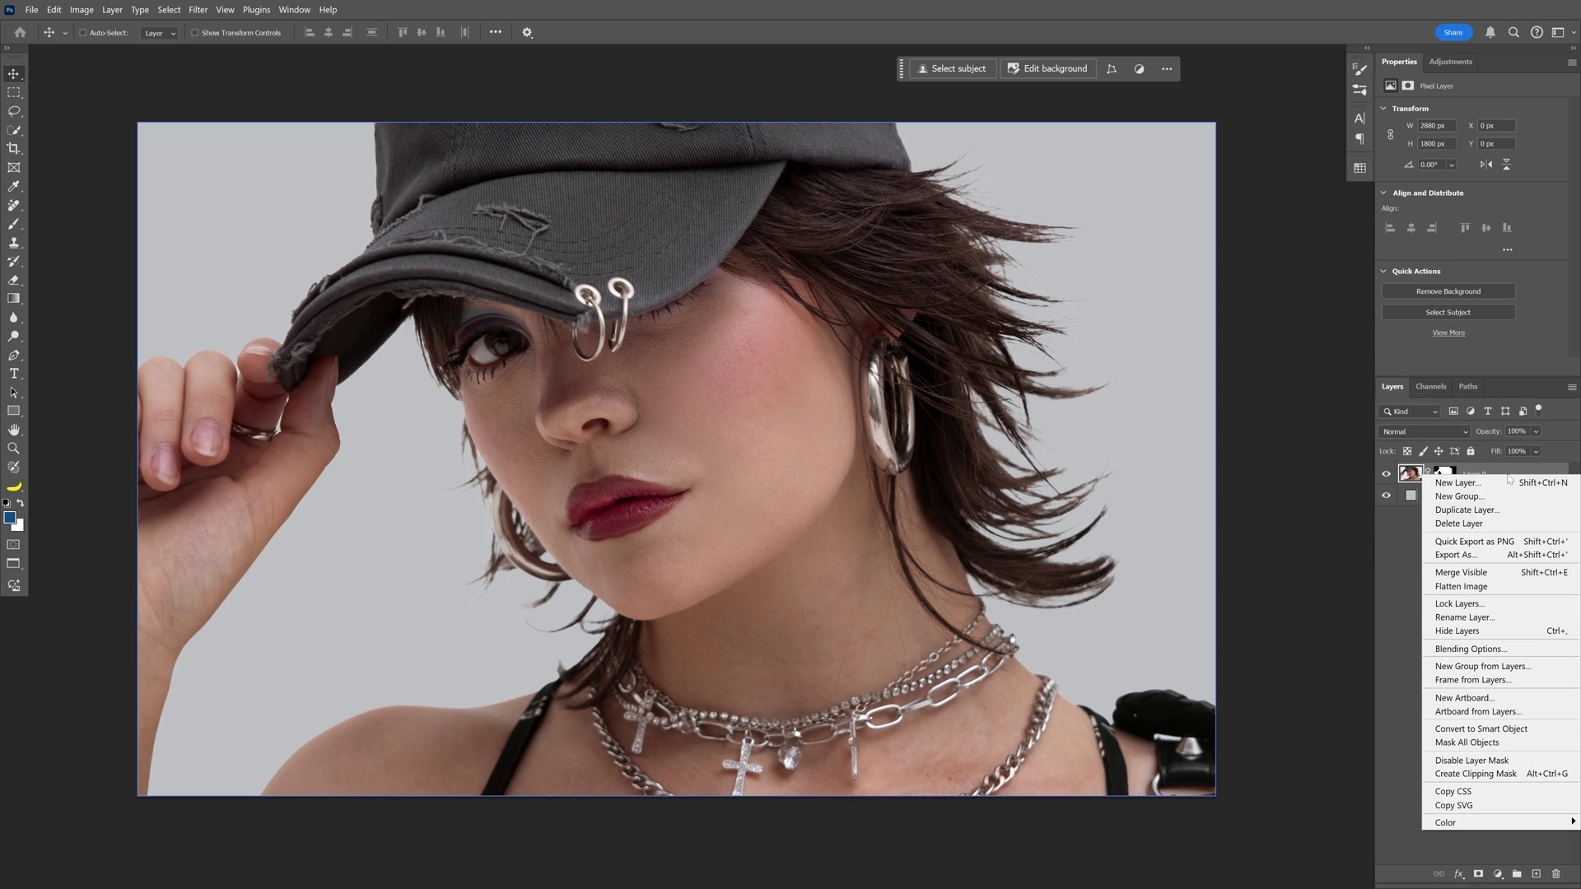
click(1525, 729)
double_click(1445, 475)
text(Model)
key(Return)
Step: Duplicate Model with Ctrl+J, hide Model copy, and open Model's Layer Style dialog
key(ctrl)
key(ctrl+j)
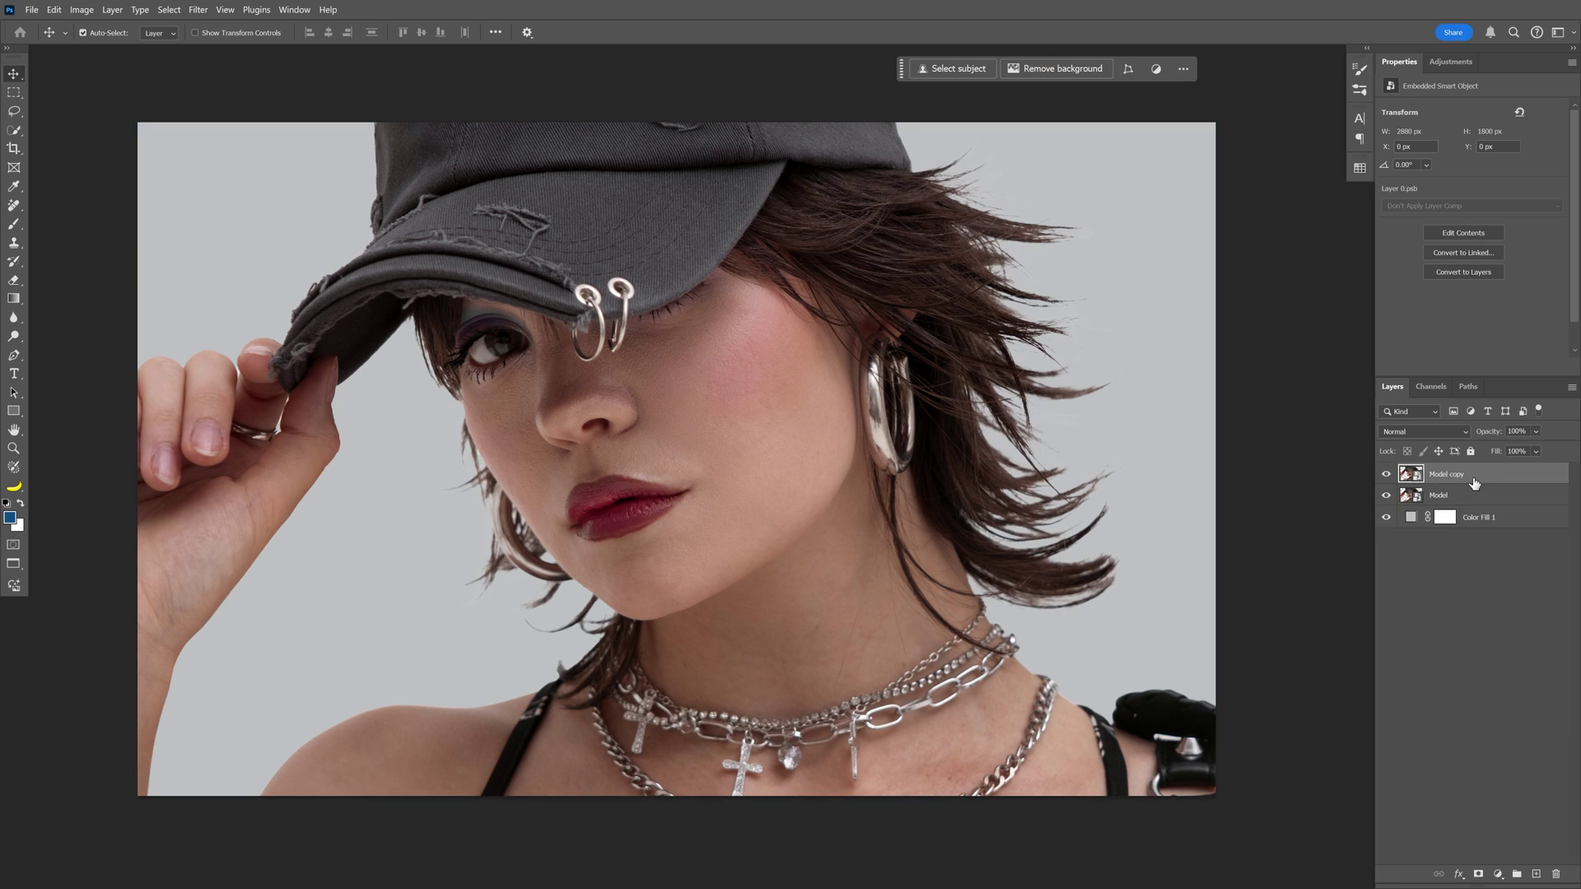
click(1386, 476)
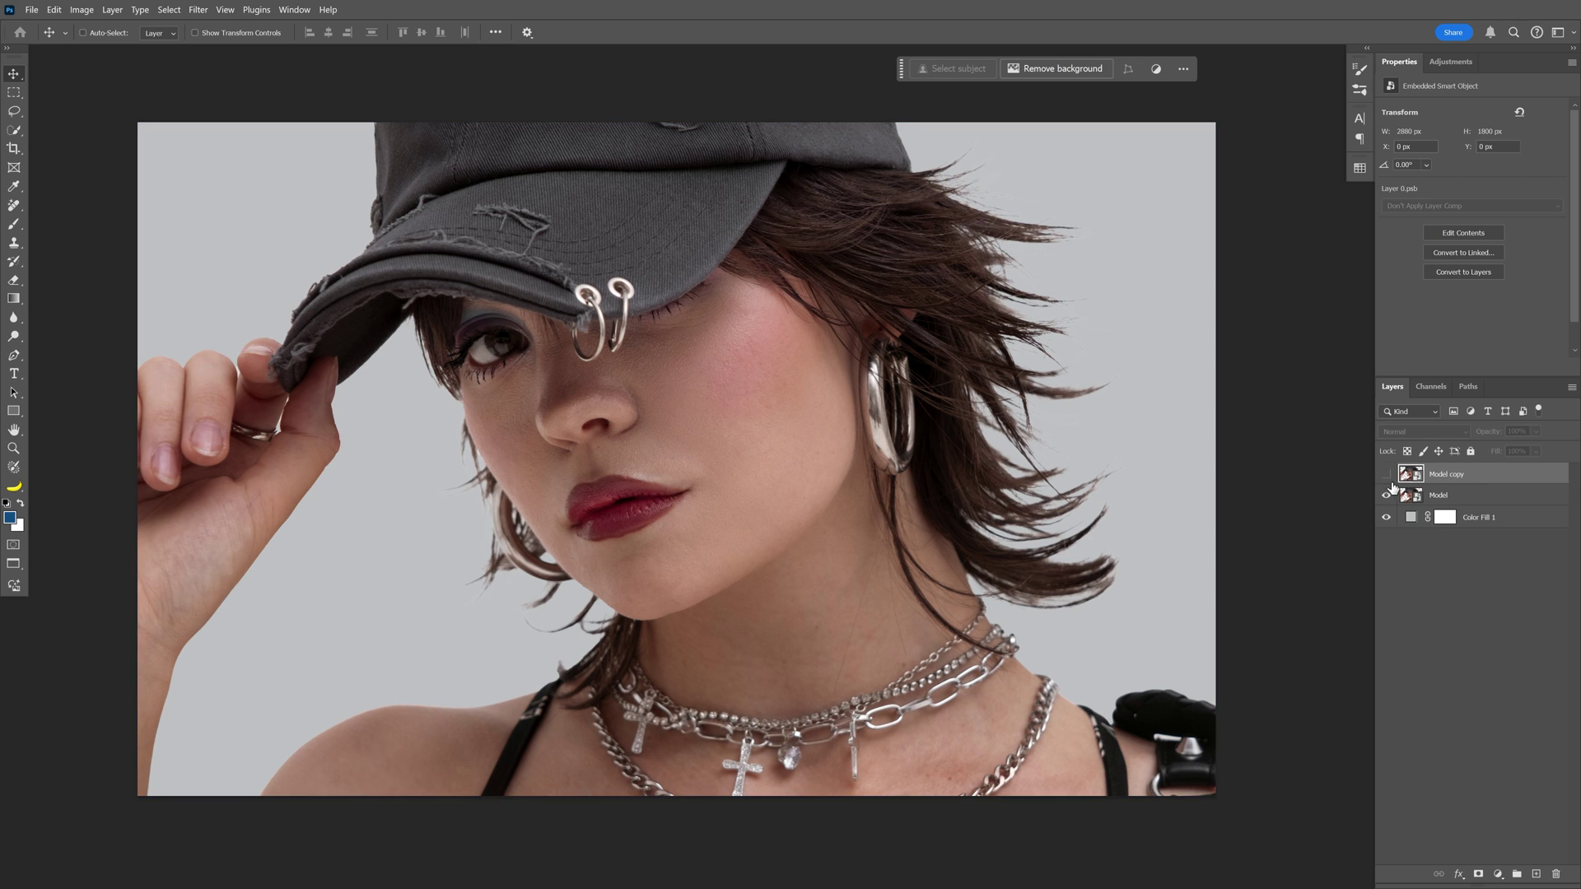
click(1477, 496)
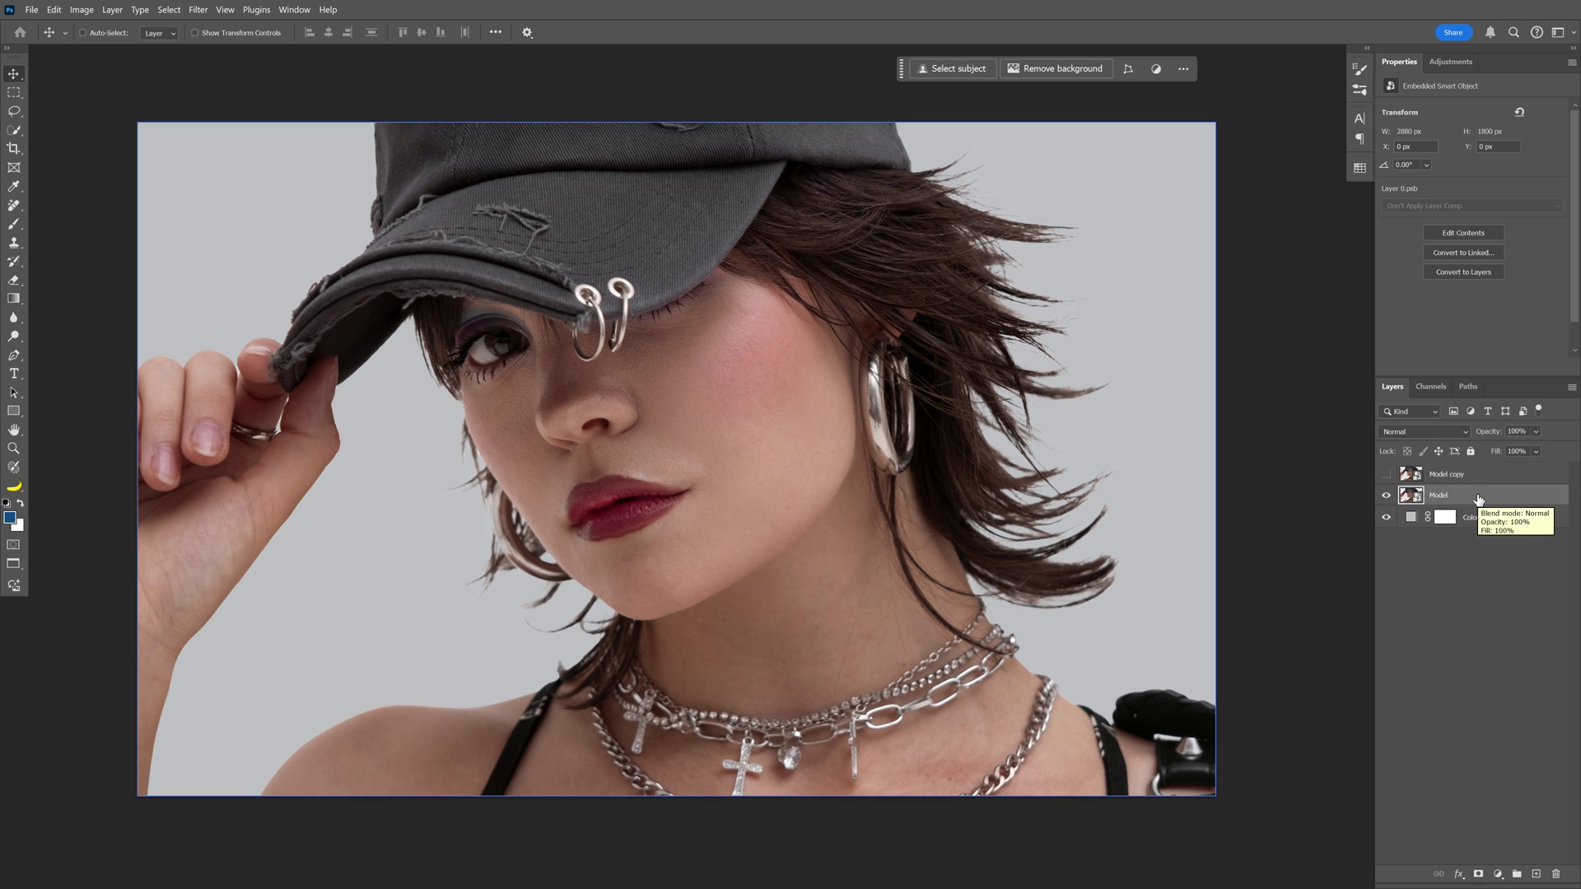
double_click(1477, 497)
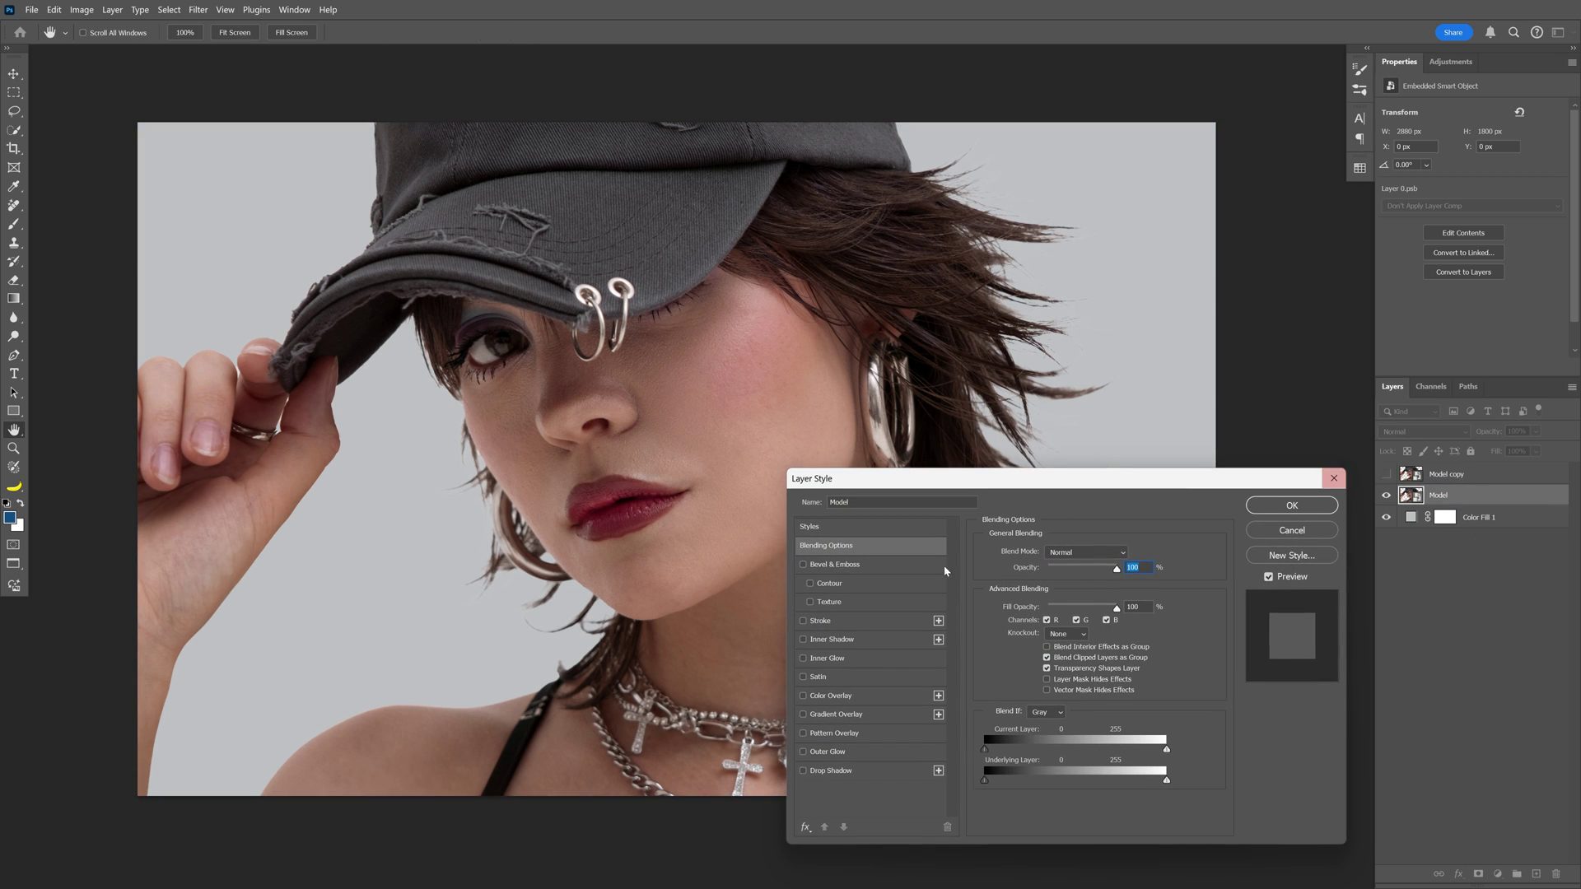
Step: Give Model a white Color Overlay layer style
click(862, 695)
click(1130, 553)
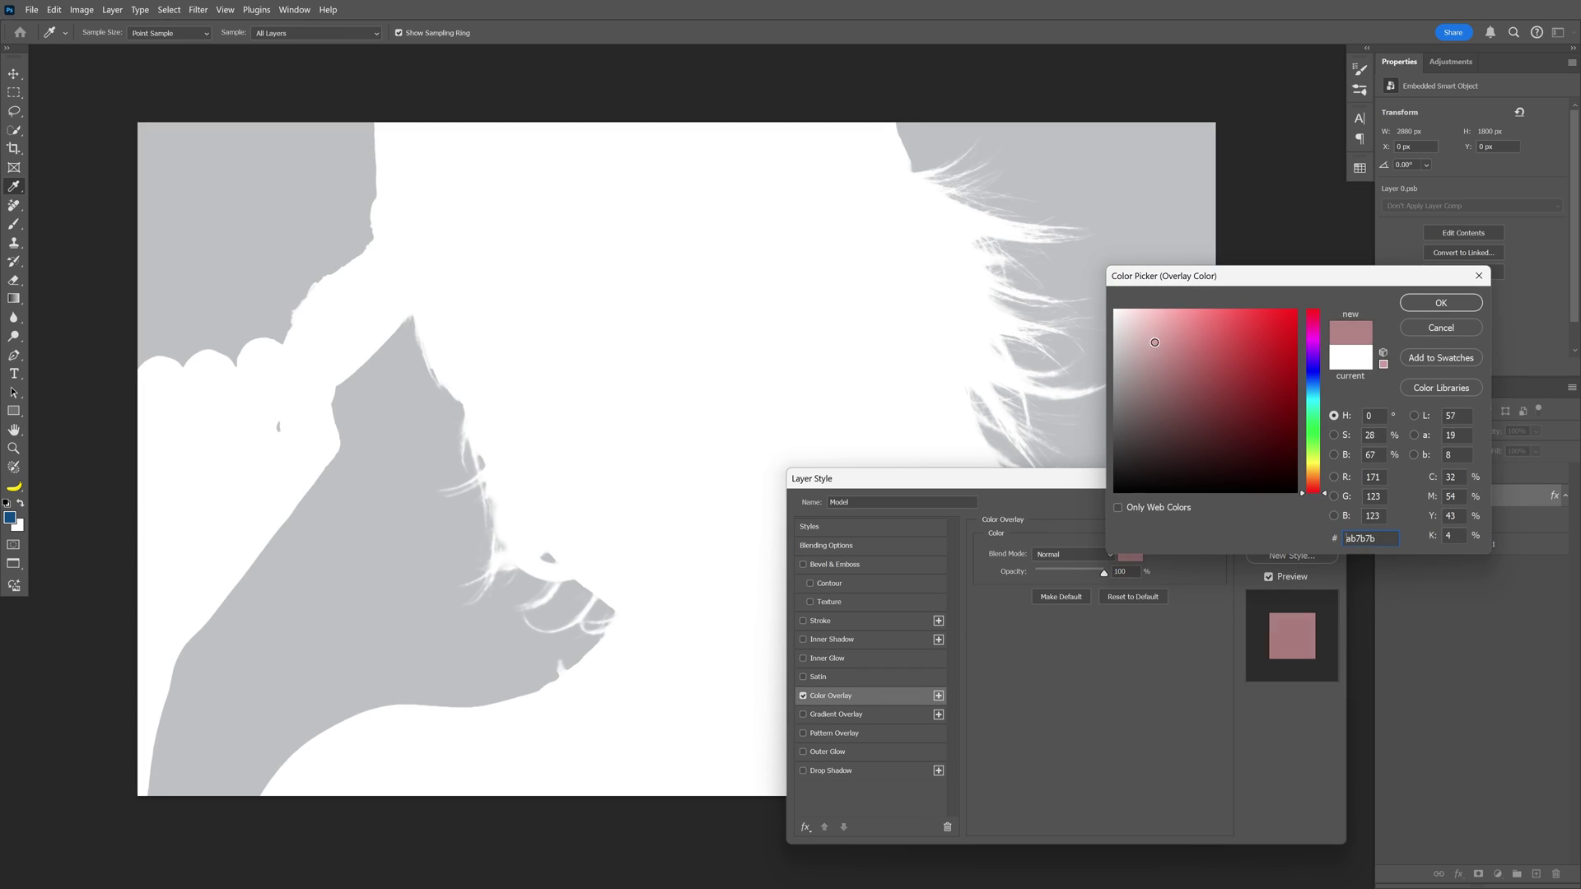
click(1344, 305)
click(1291, 506)
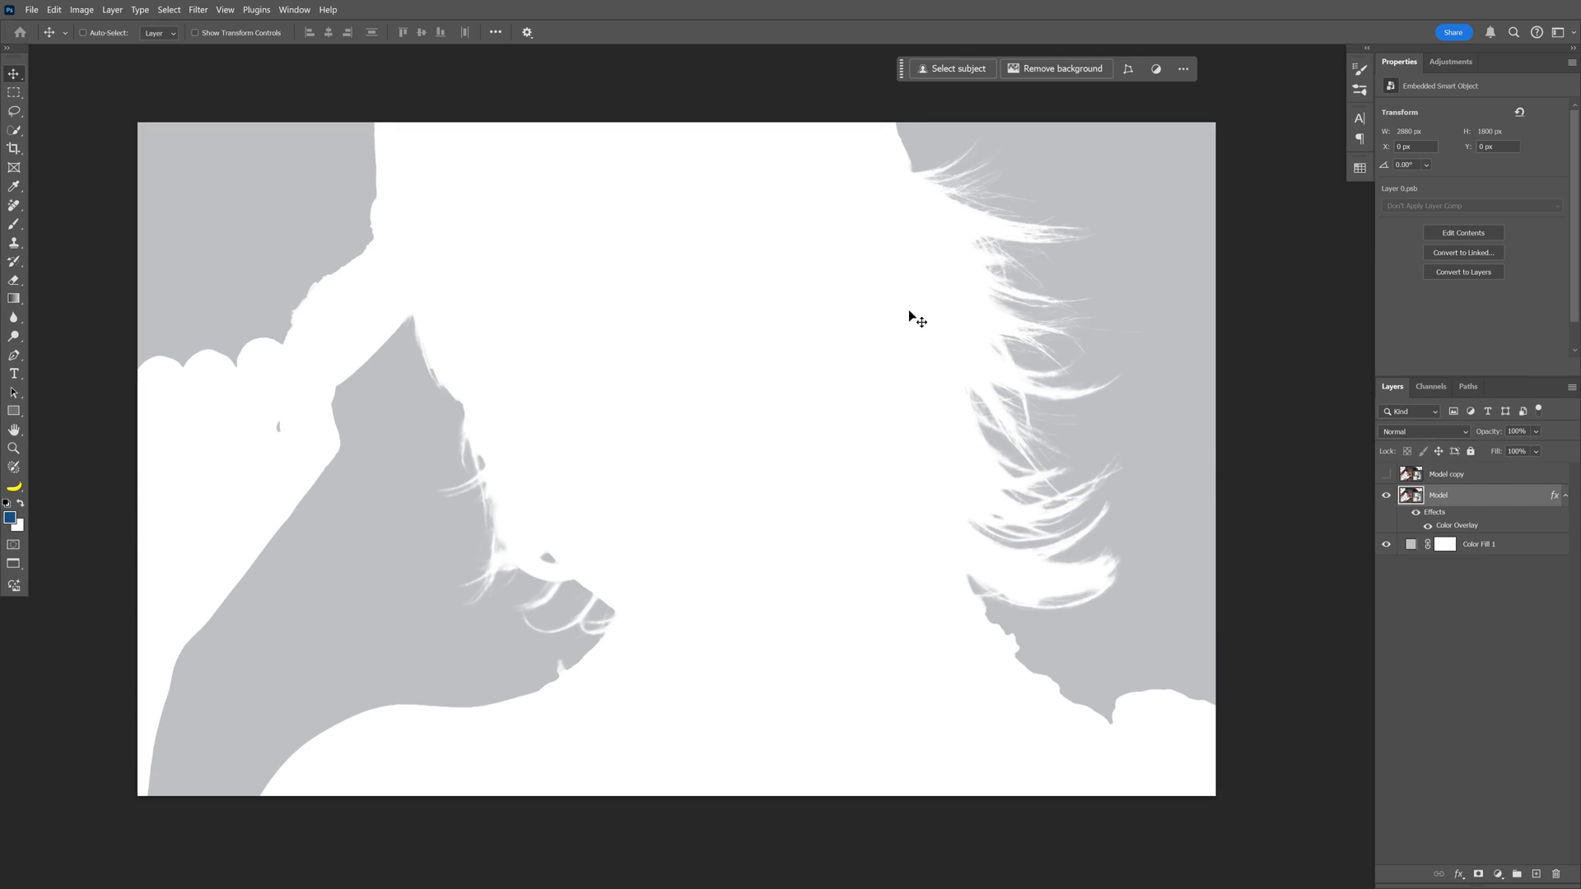
Step: Apply a Motion Blur to Model at a 3° angle and 236 pixels distance
click(198, 9)
mouse_move(272, 206)
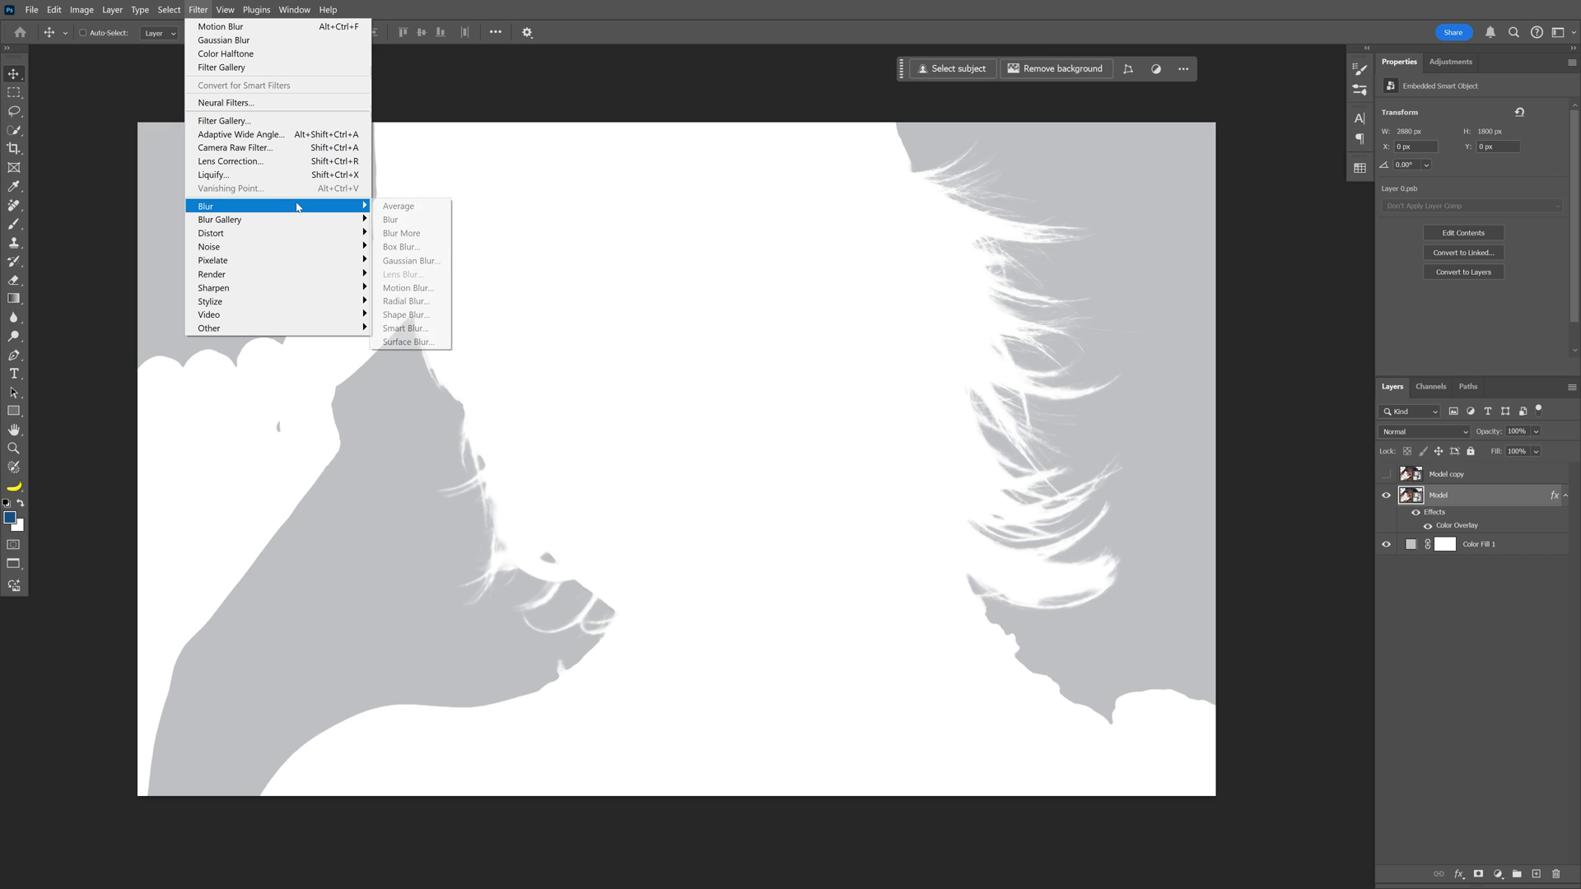
click(419, 293)
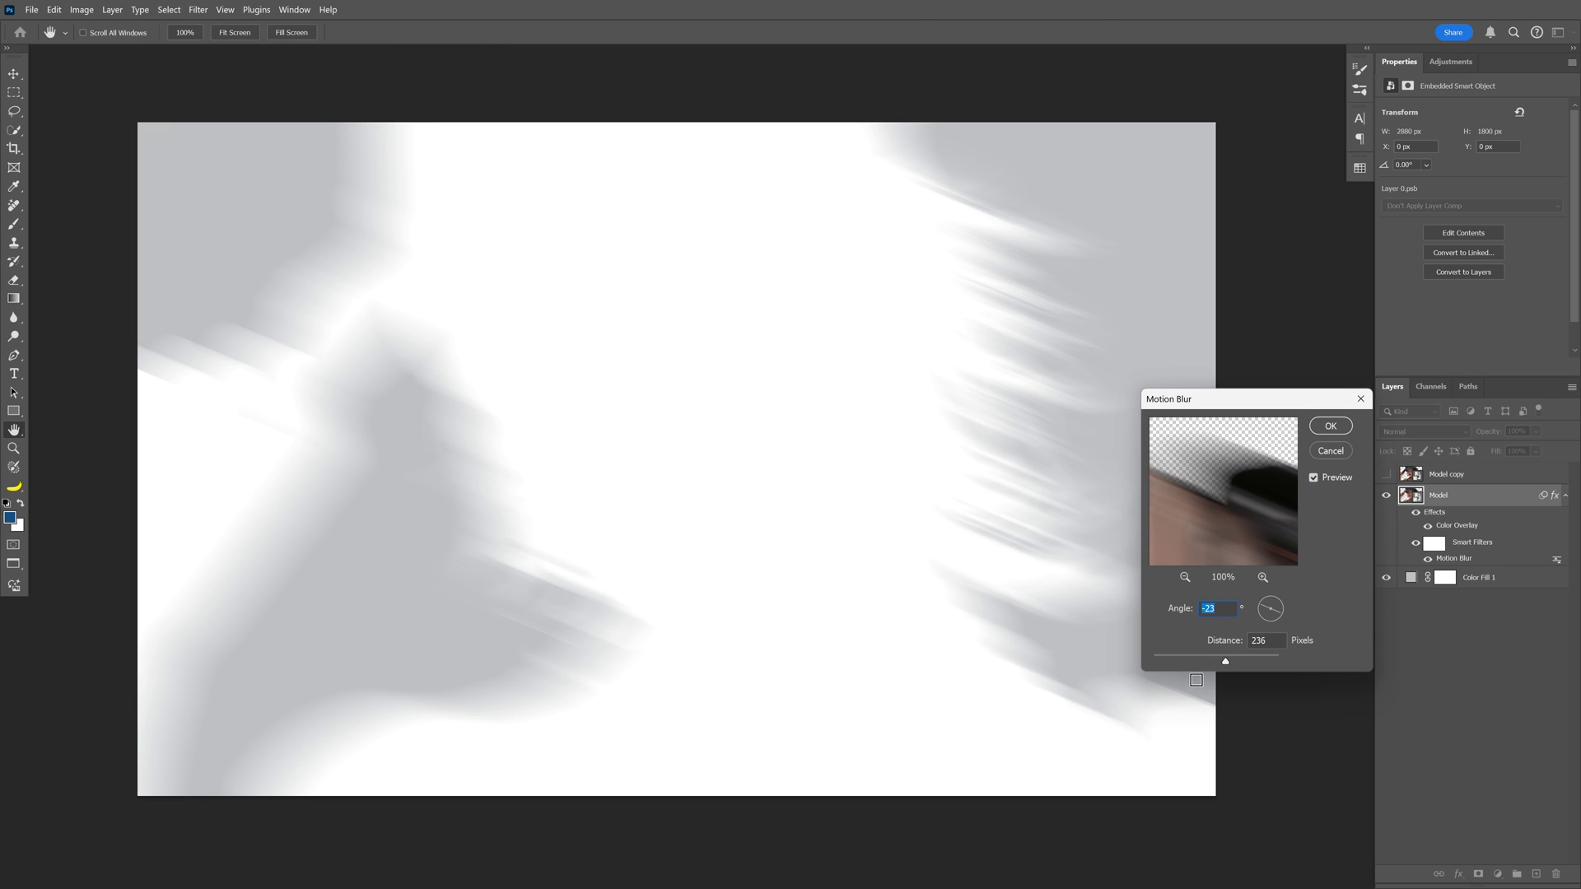
key(Up)
key(Up)
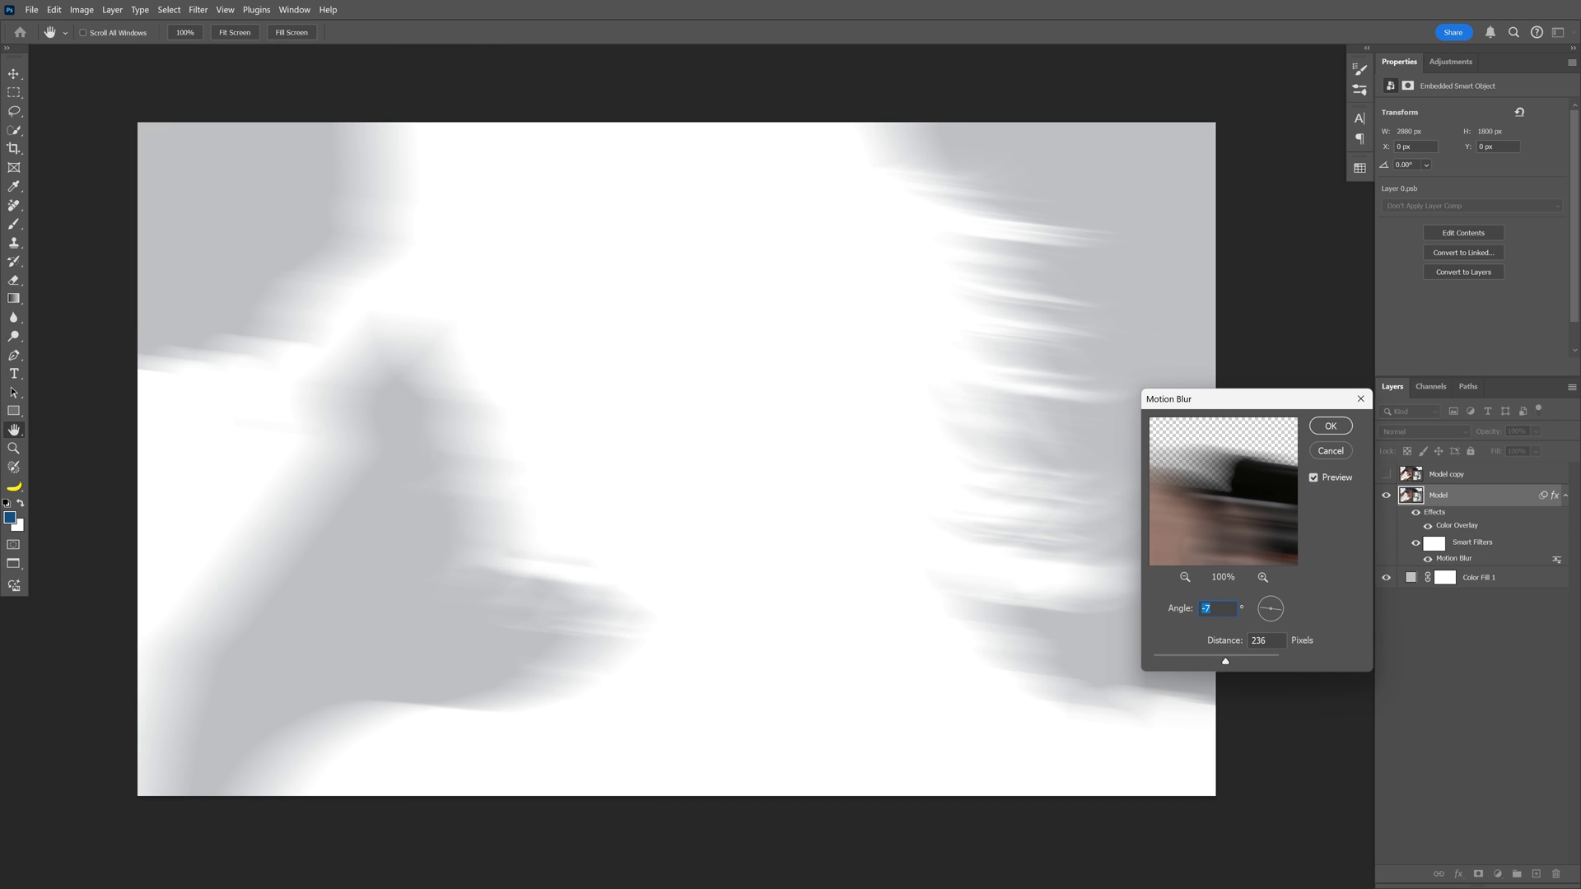
key(shift+Up)
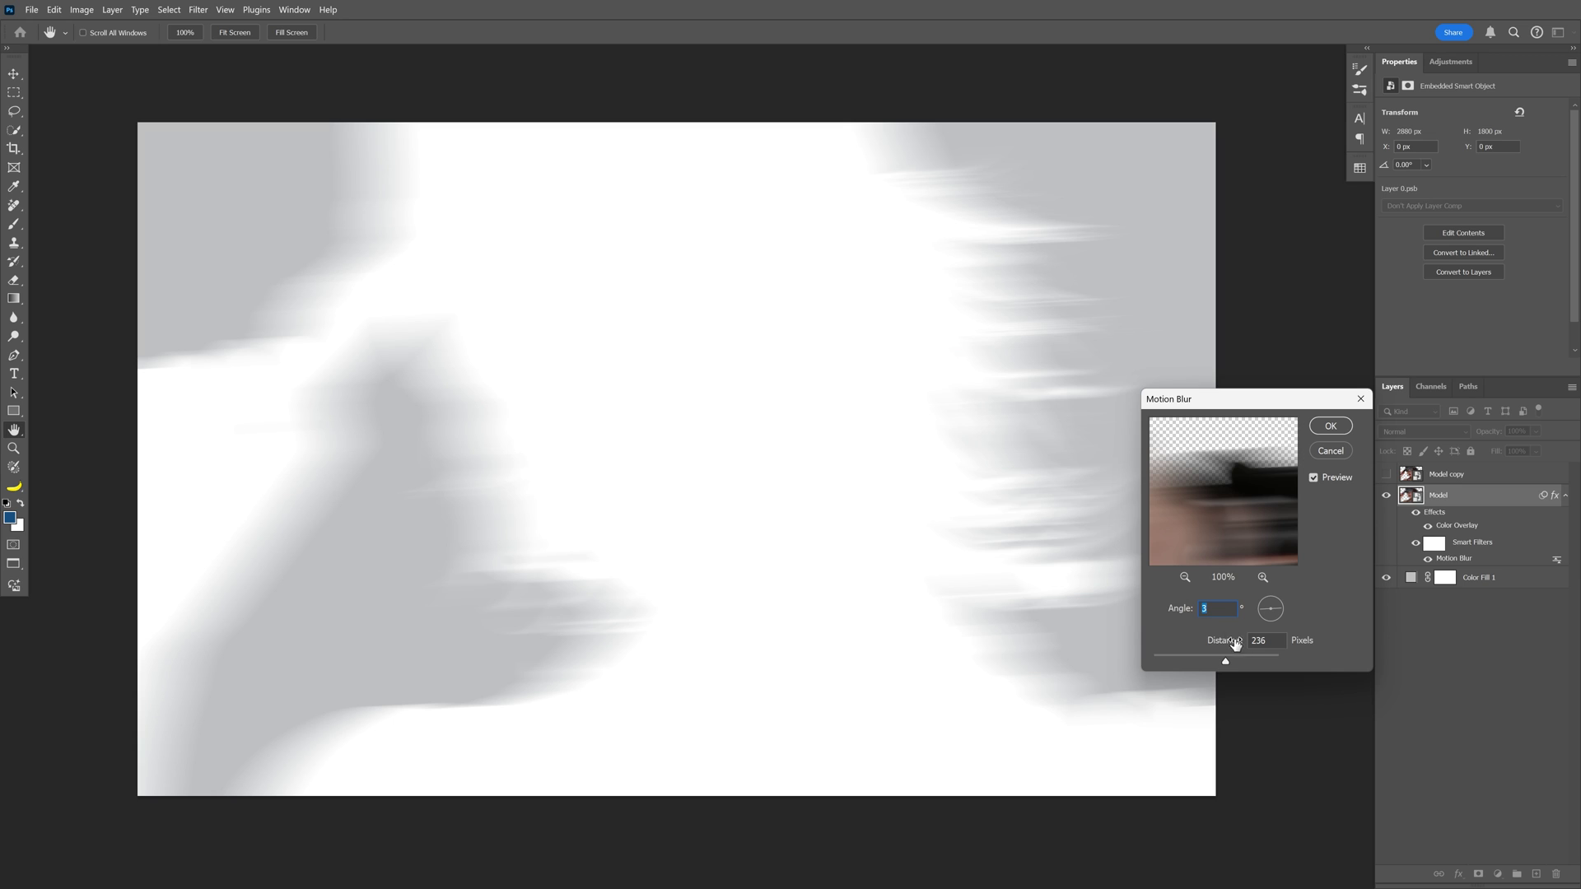
click(1330, 427)
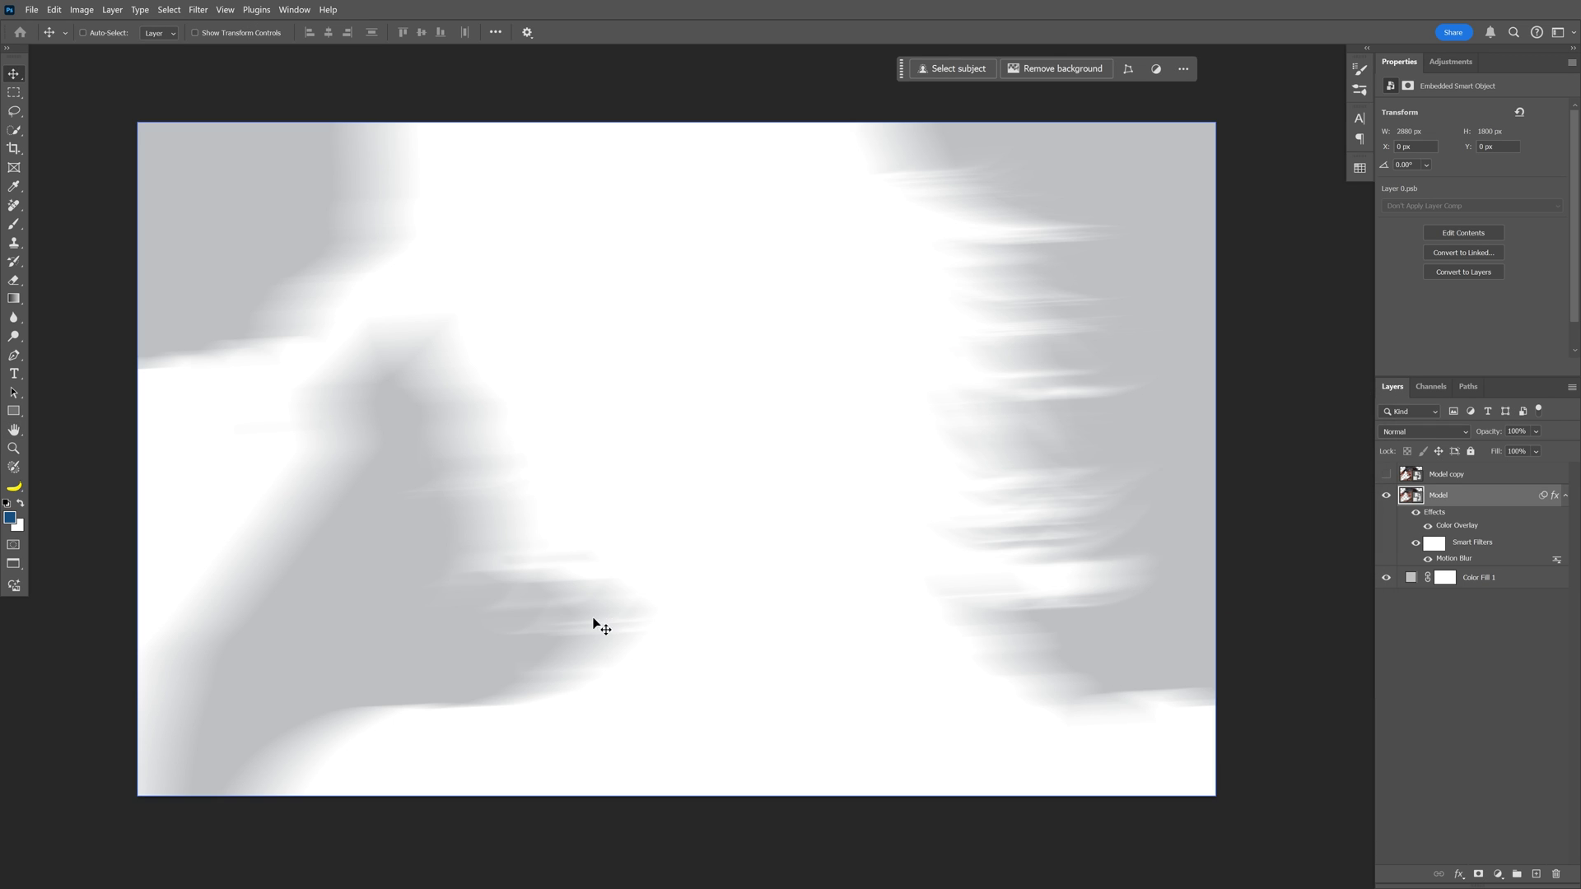
click(198, 9)
Step: Apply an 8.8-pixel Gaussian Blur to Model
mouse_move(289, 206)
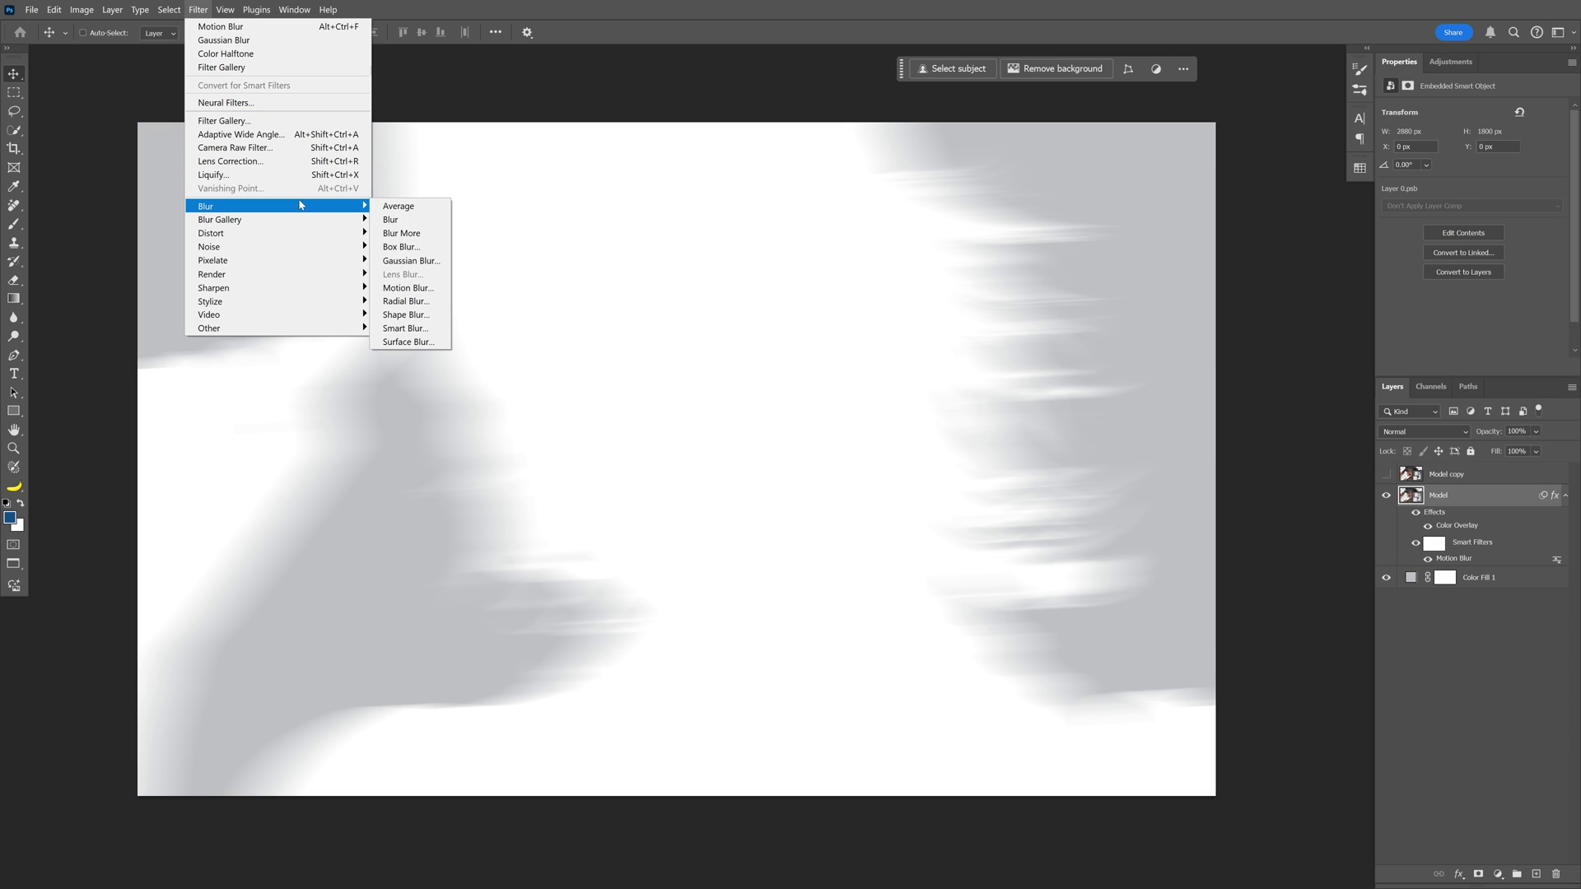
click(428, 258)
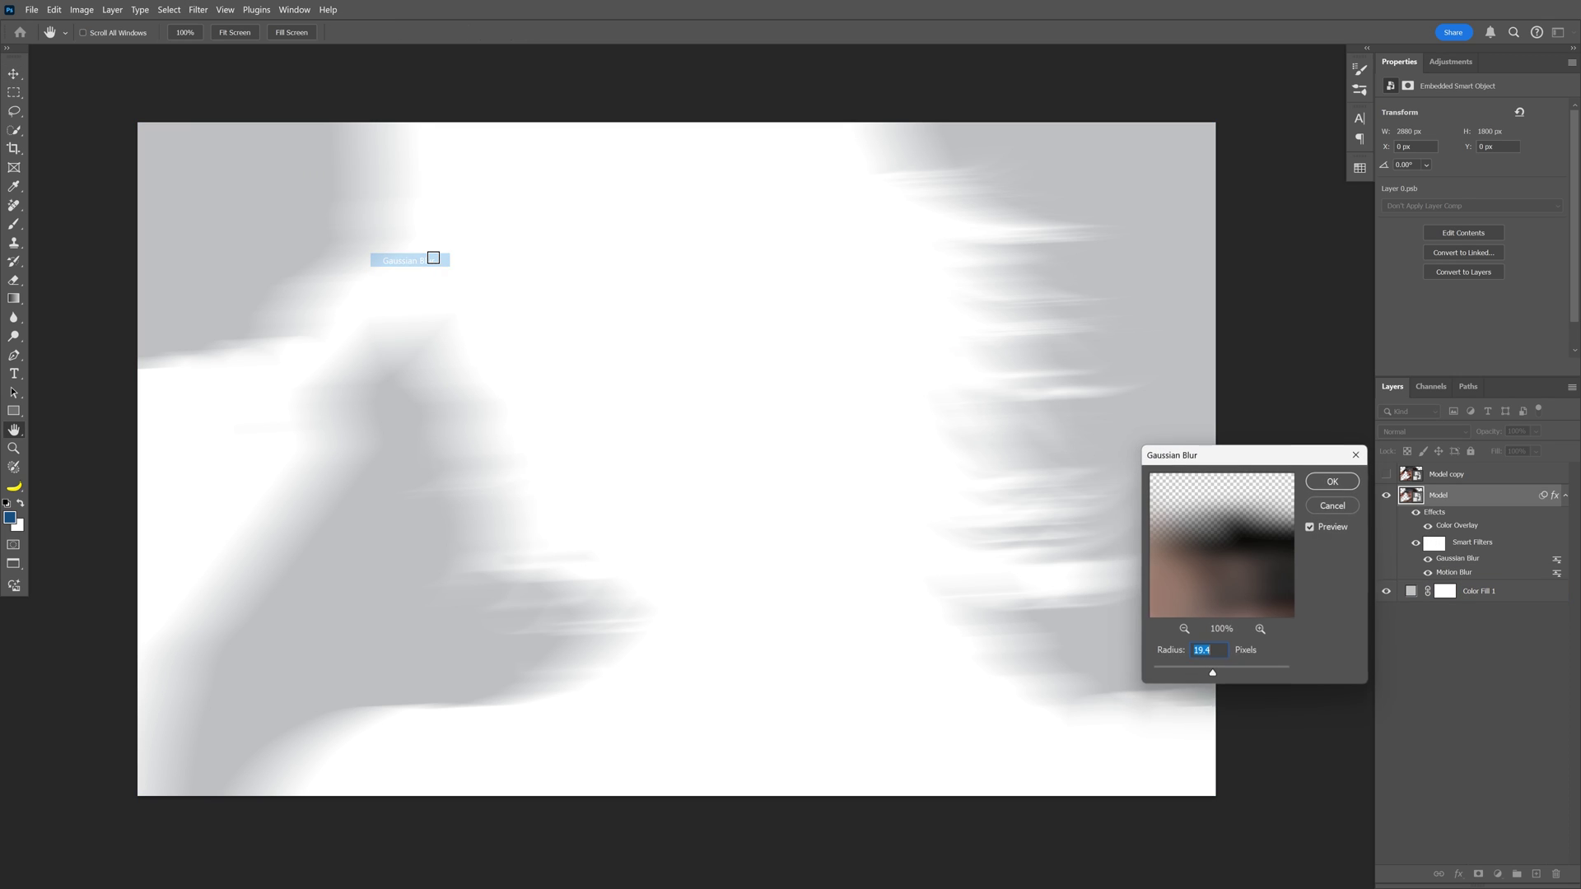
click(1183, 673)
drag(1123, 676, 1205, 678)
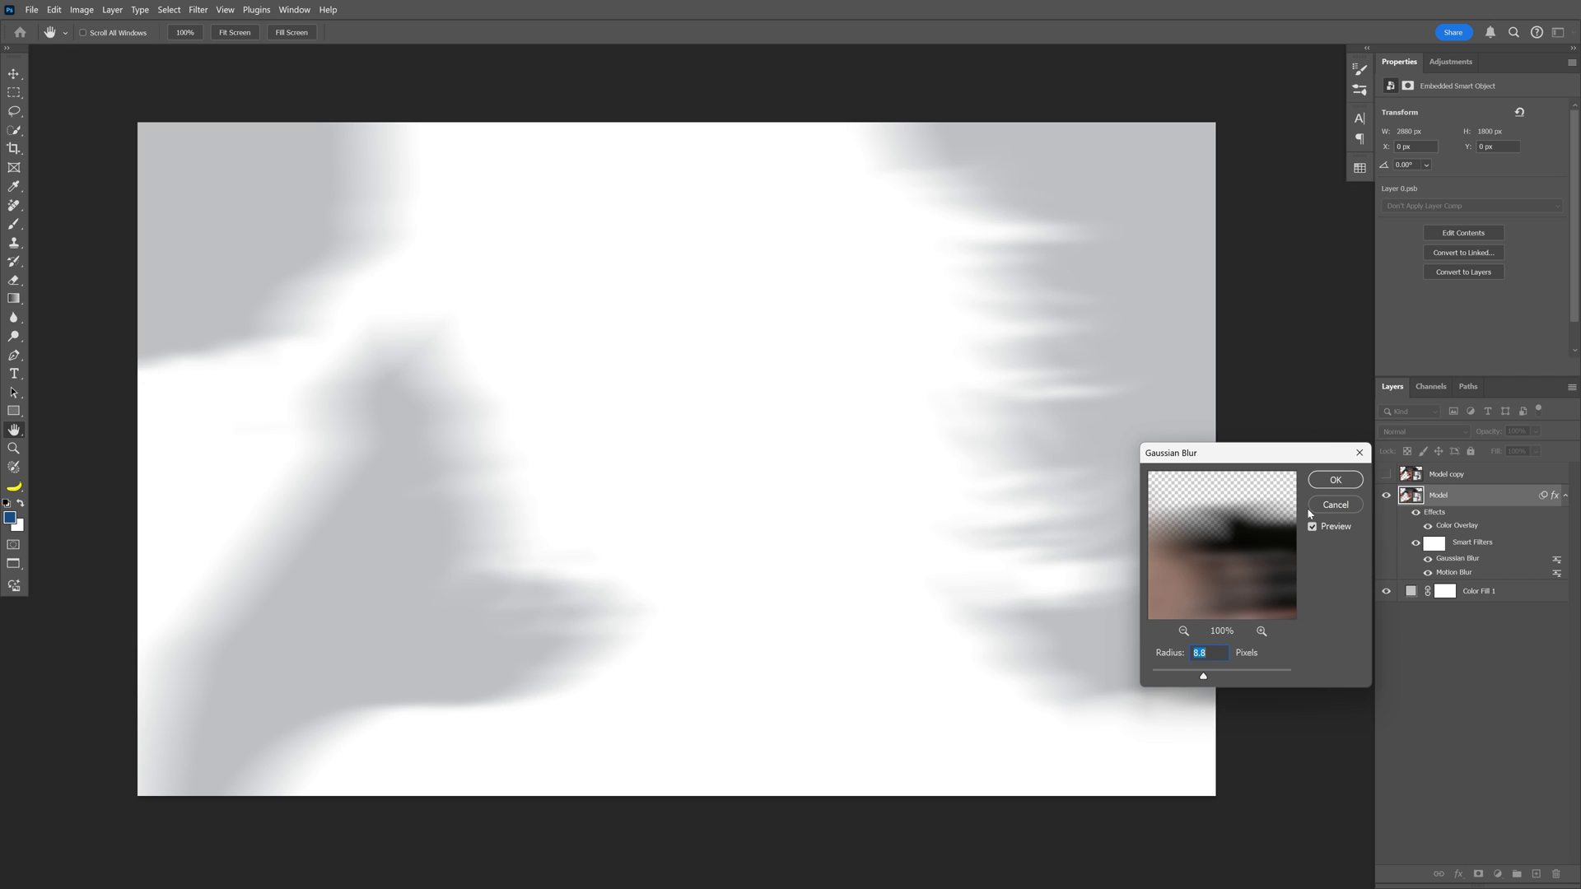
click(1335, 480)
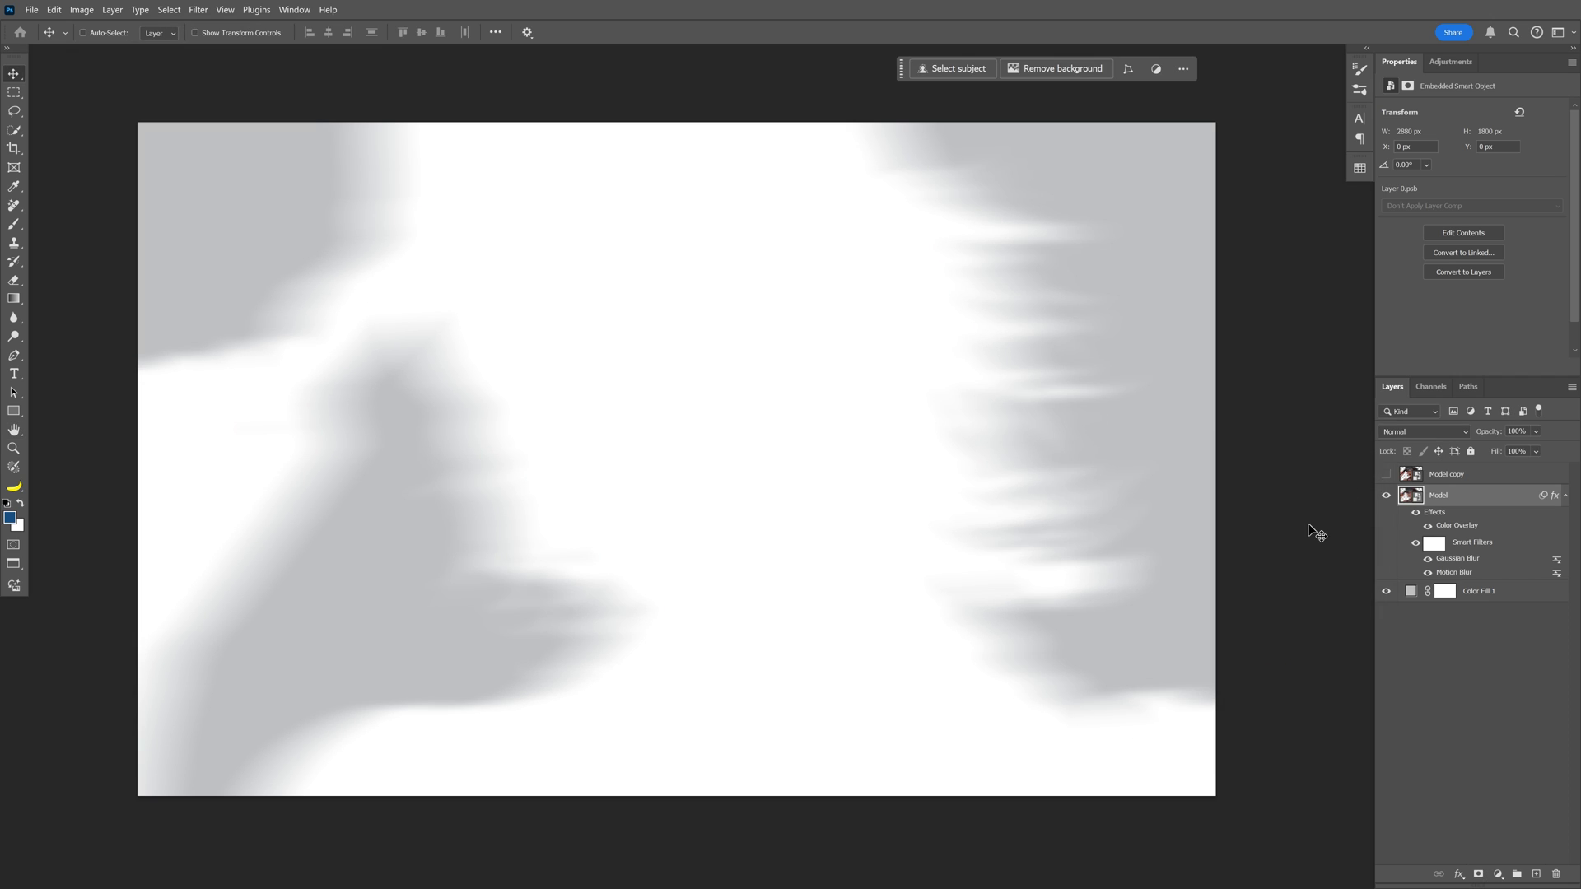
Step: Show Model copy, duplicate it, and hide the new Model copy 2
click(1387, 475)
click(1490, 477)
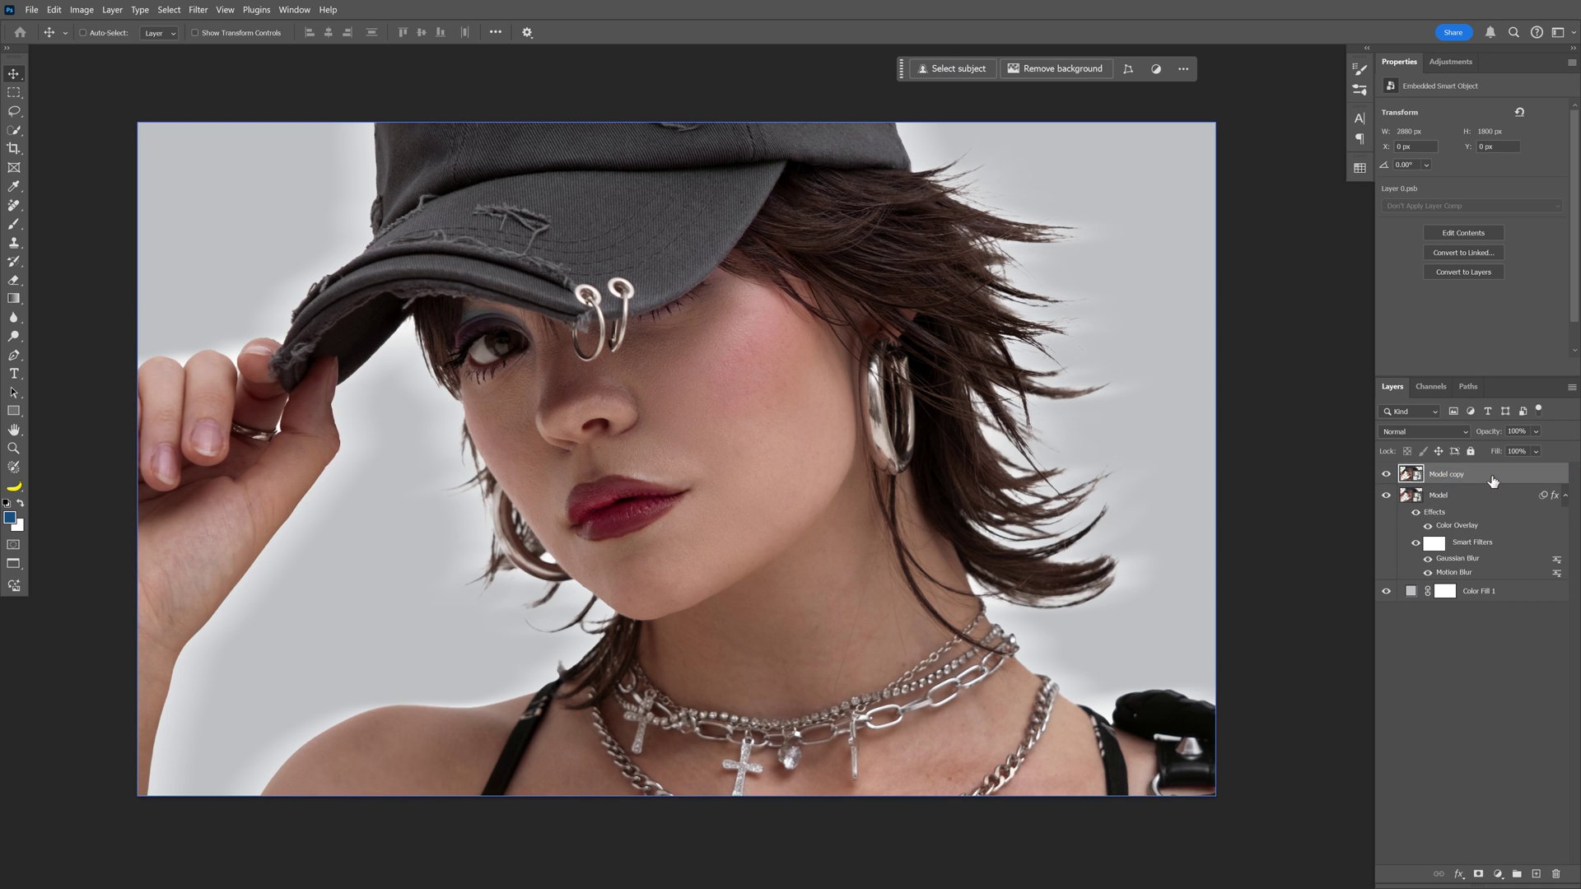
key(ctrl+j)
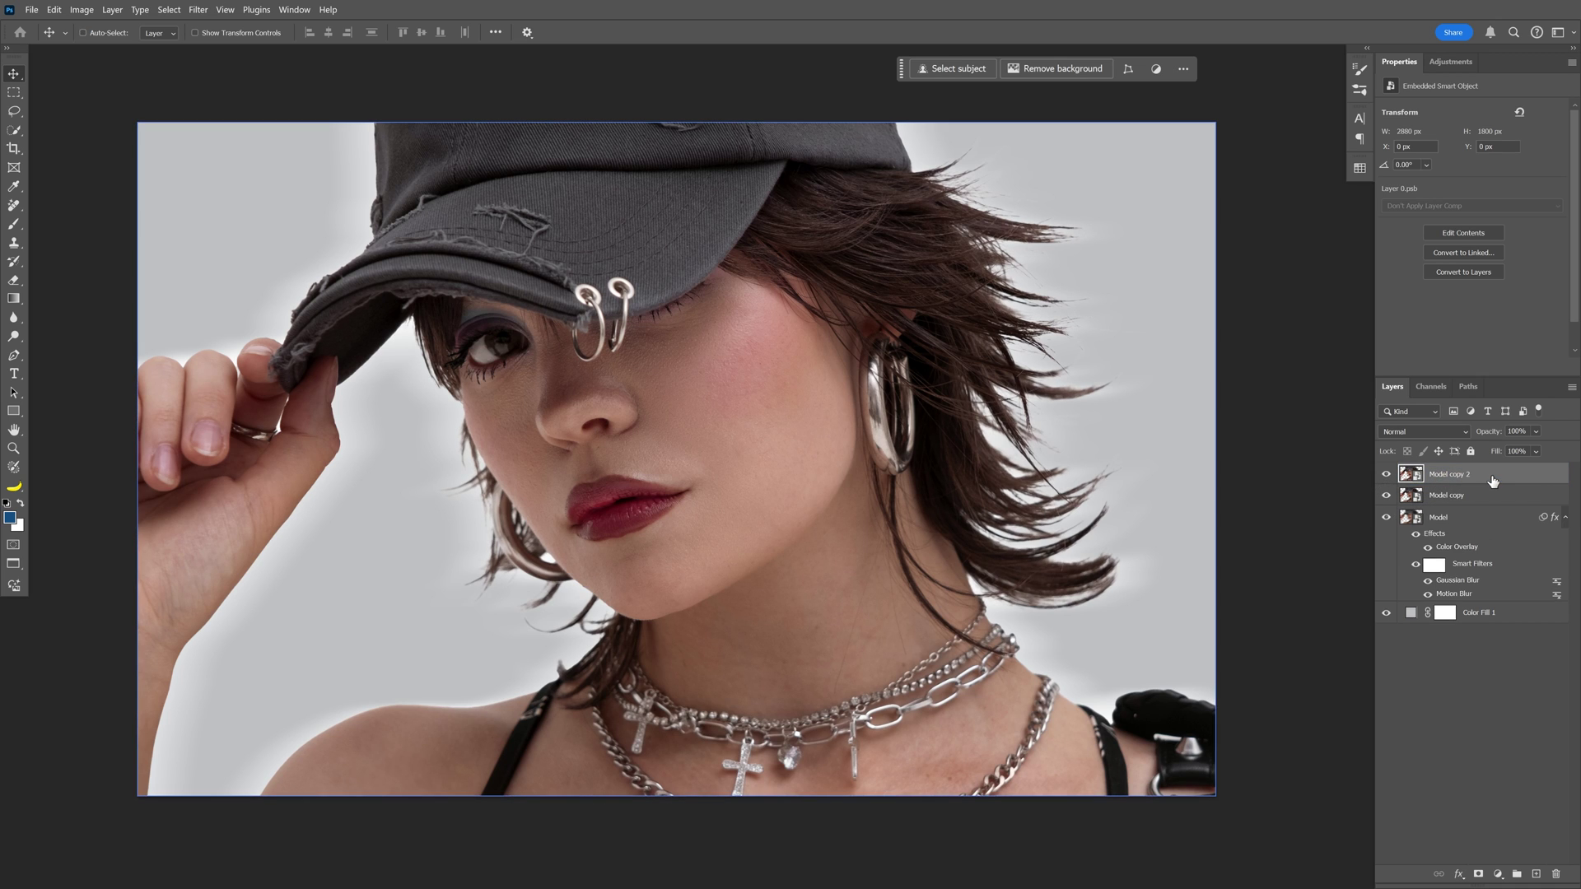
click(1386, 475)
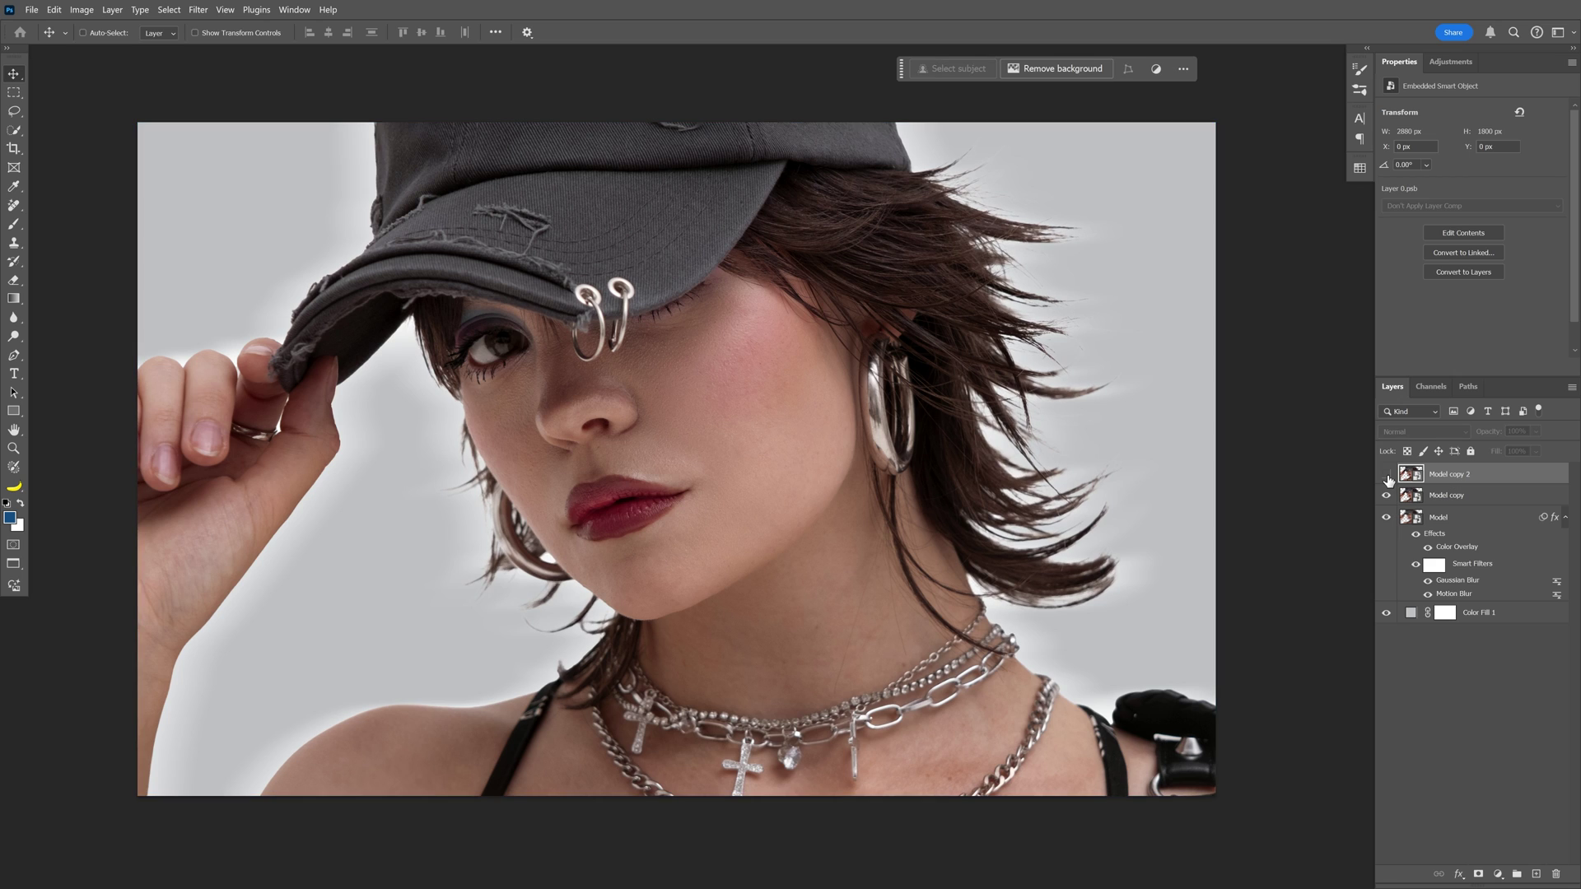
Step: Add a Gradient Map above Model copy using the Black, White preset
click(1449, 502)
click(1456, 63)
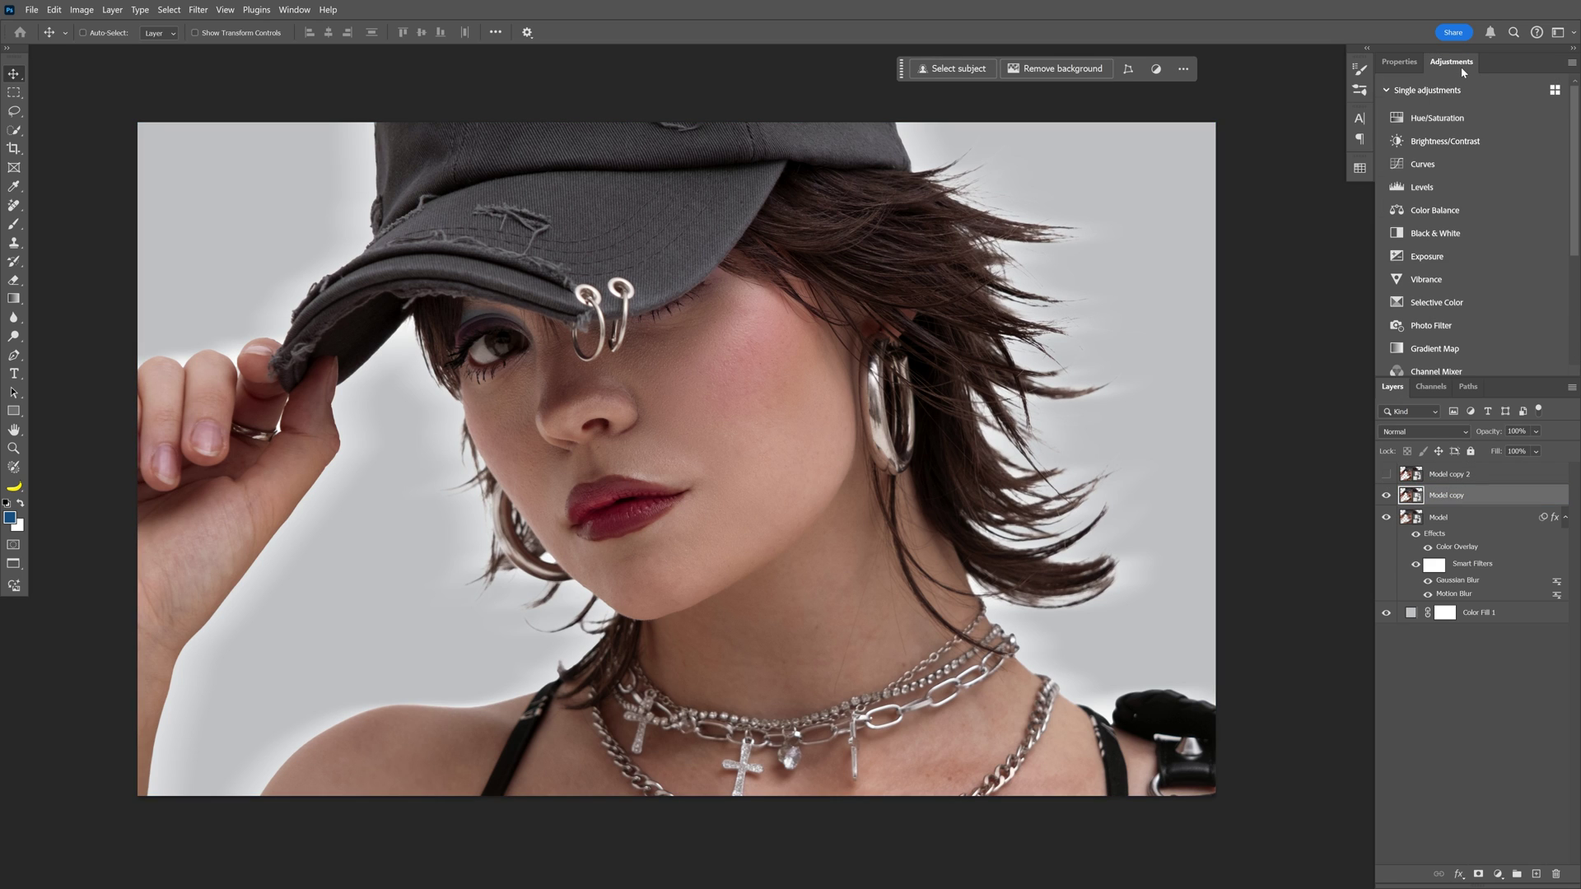
click(1463, 348)
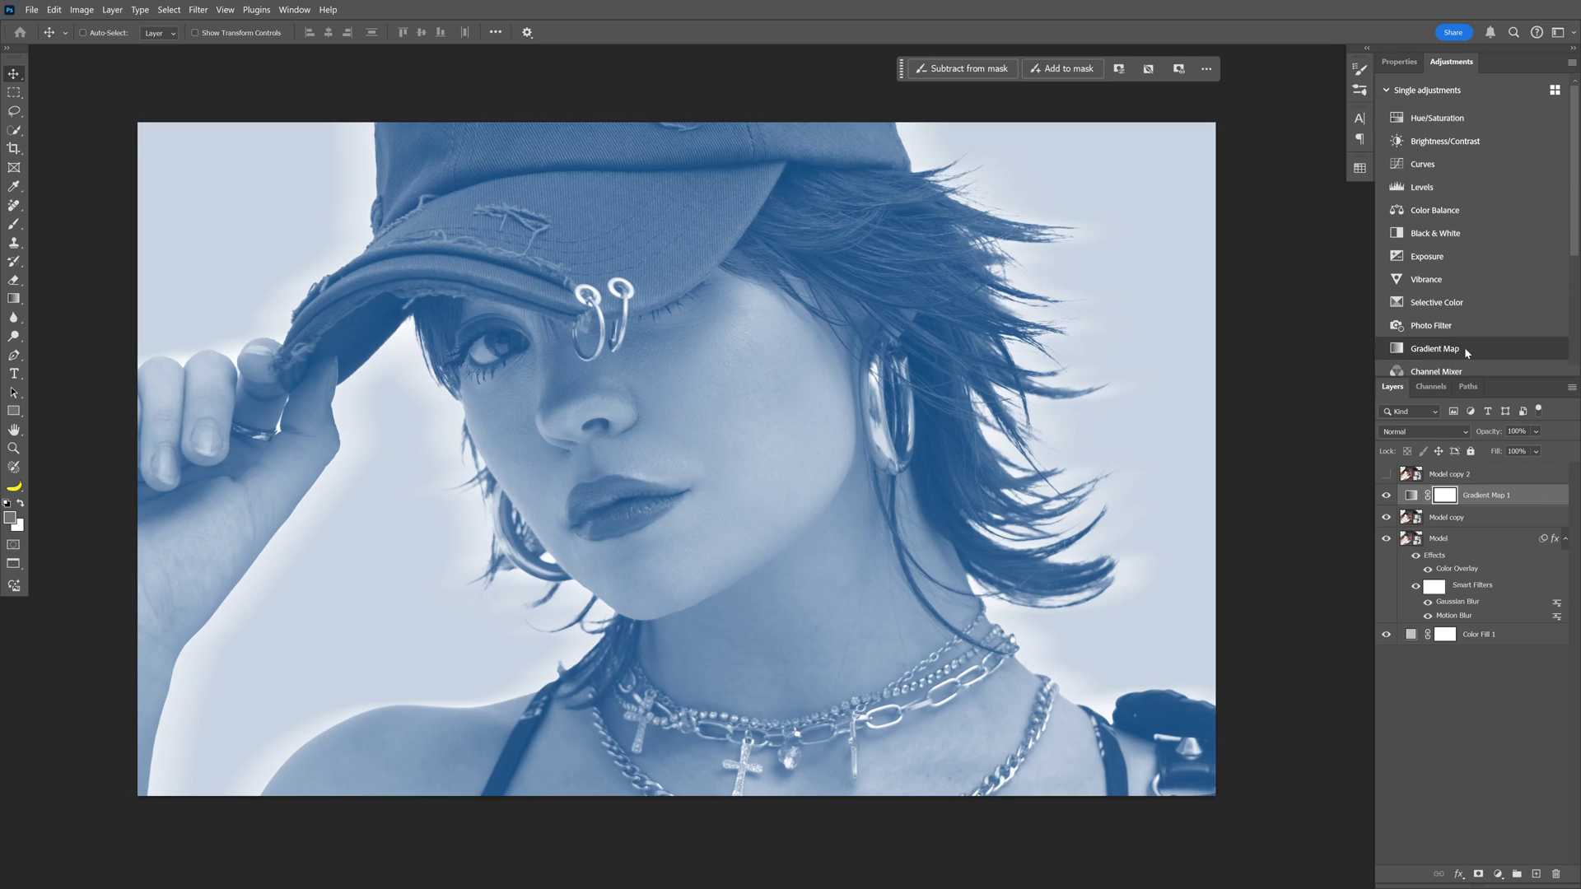
click(1466, 115)
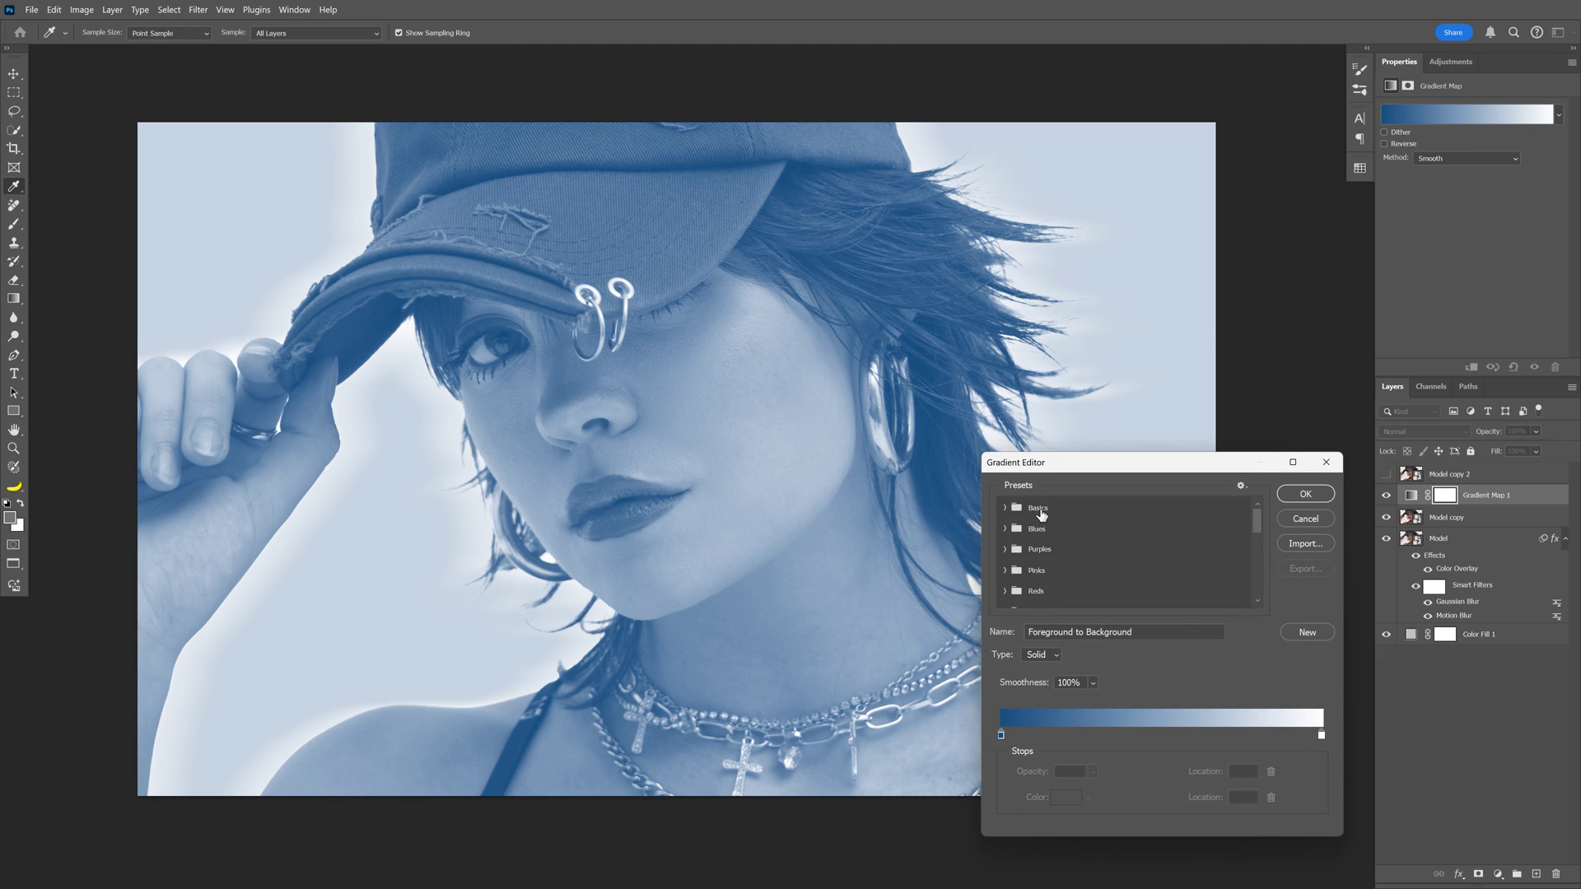
click(1039, 508)
click(1070, 531)
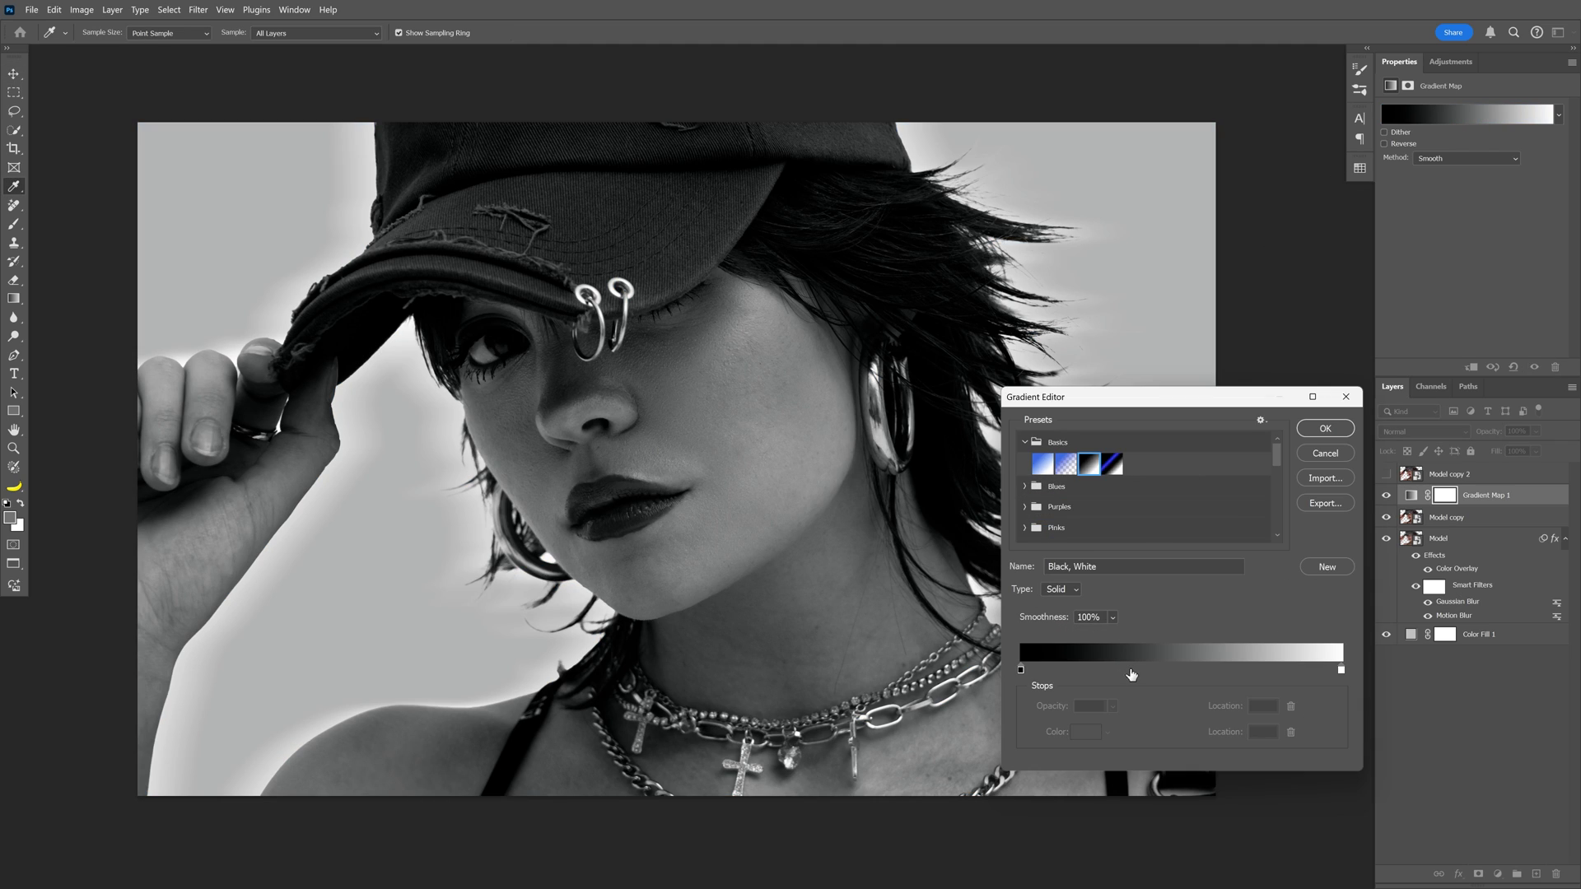
Step: Add a blue colour stop at location 35 and move Model copy up beneath the map
click(1132, 671)
click(1083, 733)
click(1287, 362)
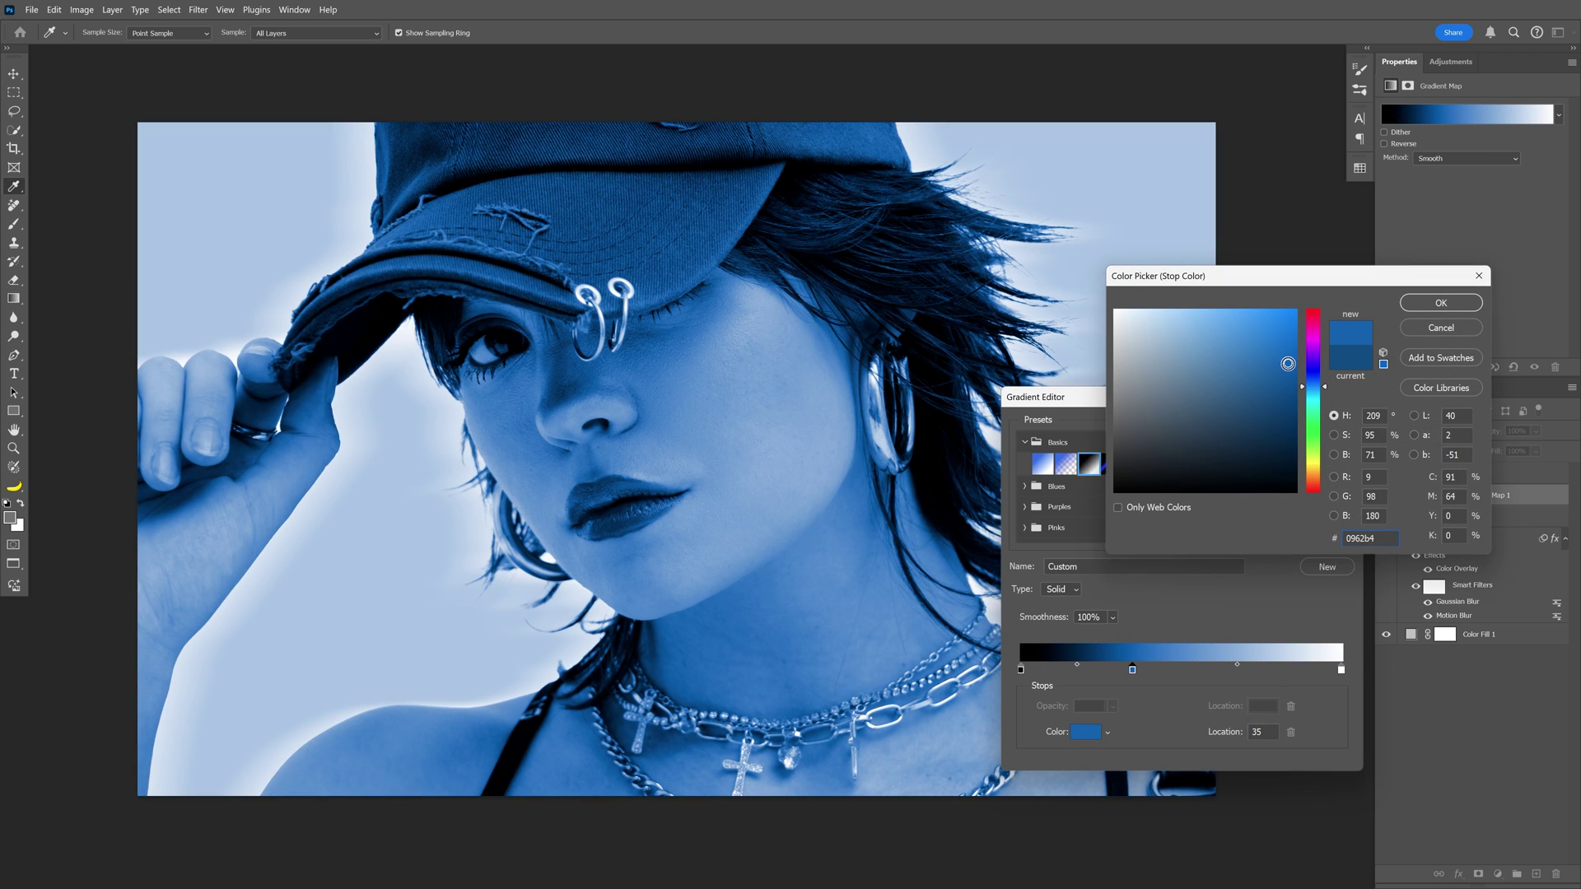
click(1441, 303)
click(1321, 418)
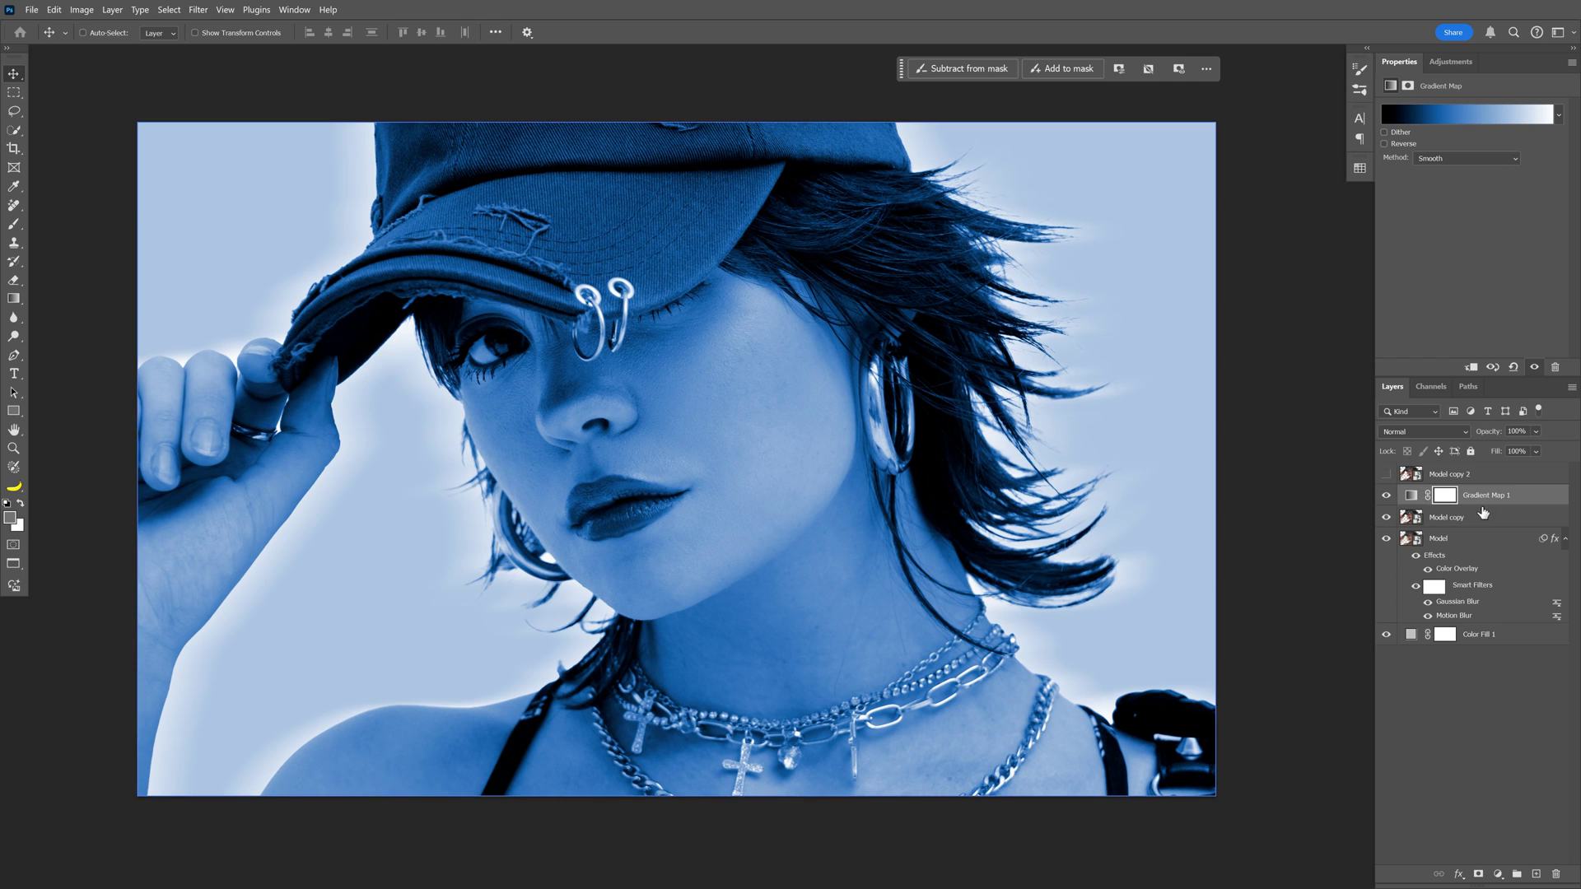
click(1472, 518)
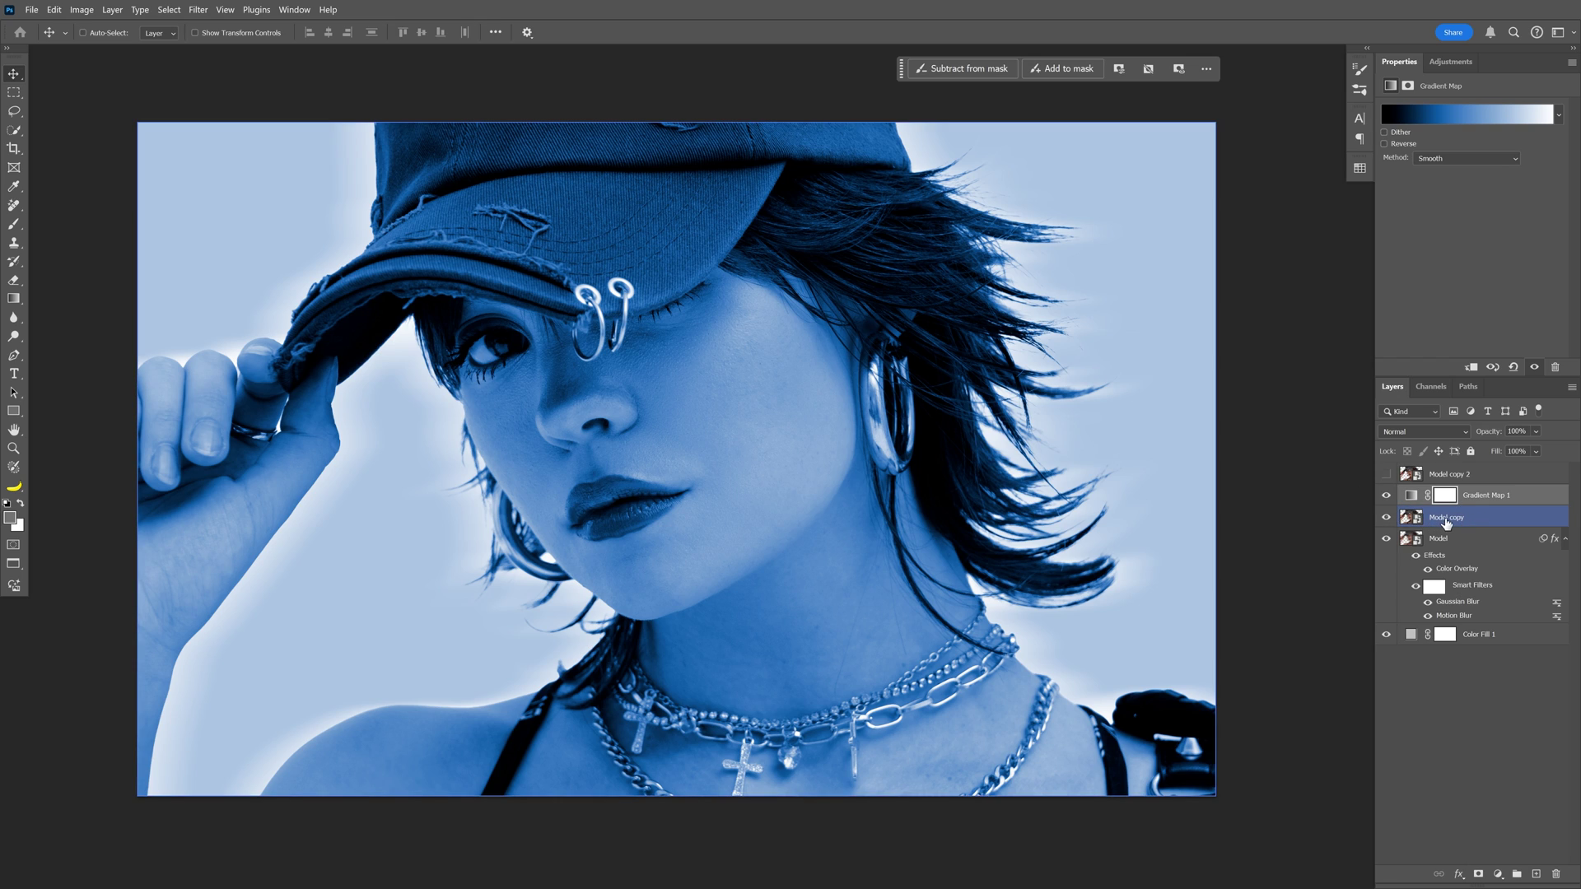
drag(1449, 521, 1479, 499)
Step: Clip Gradient Map 1 to Model copy and change Color Fill 1 to pale blue-grey
alt+click(1481, 503)
click(1411, 635)
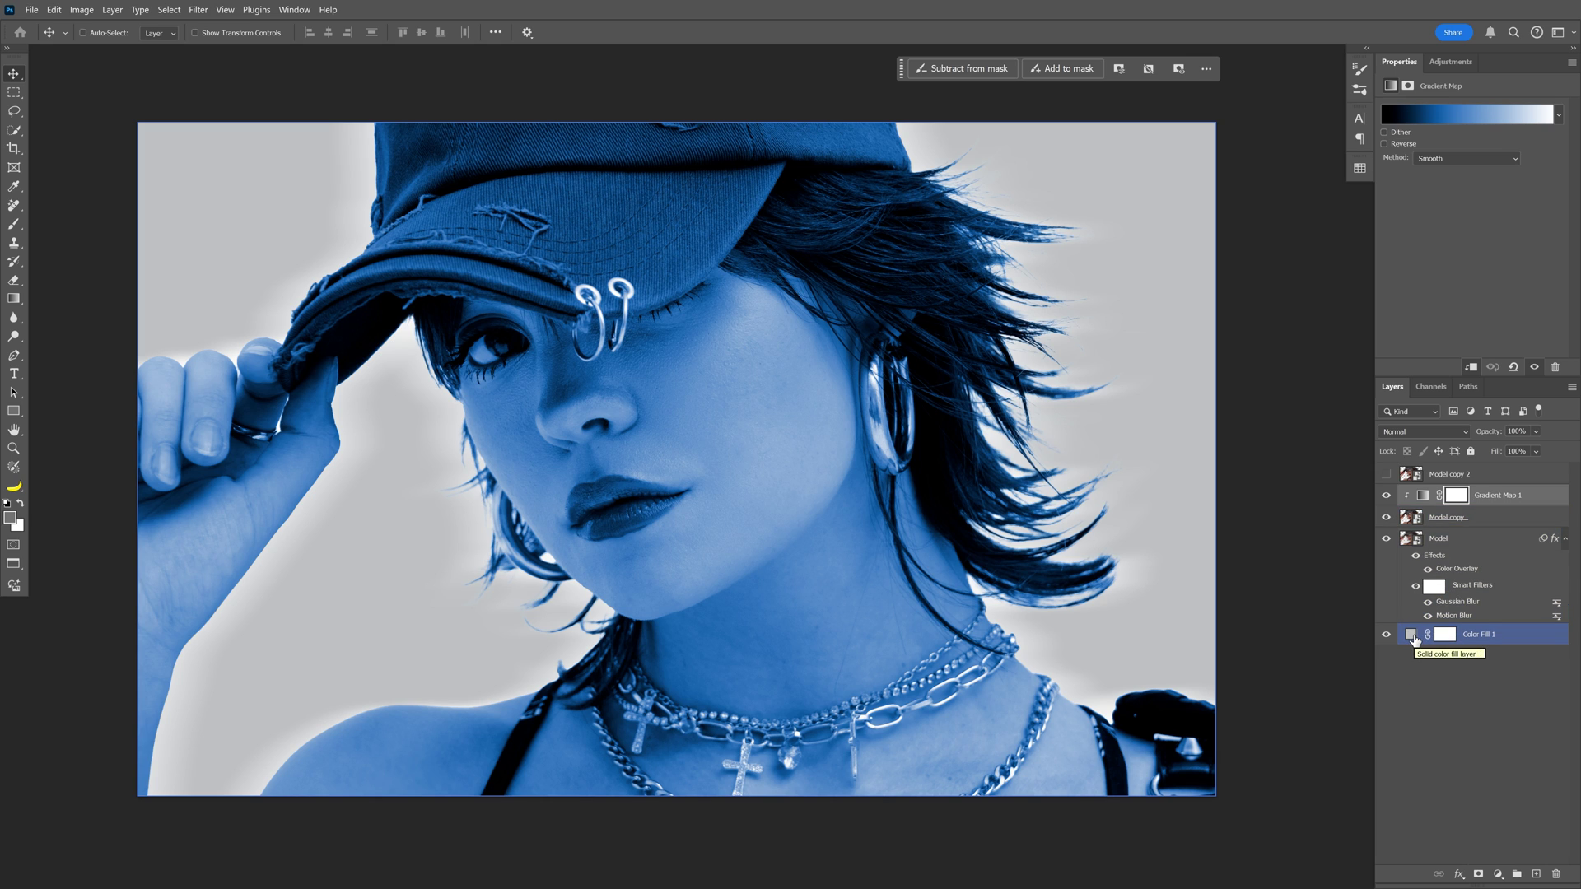
double_click(1412, 634)
drag(1137, 346, 1148, 359)
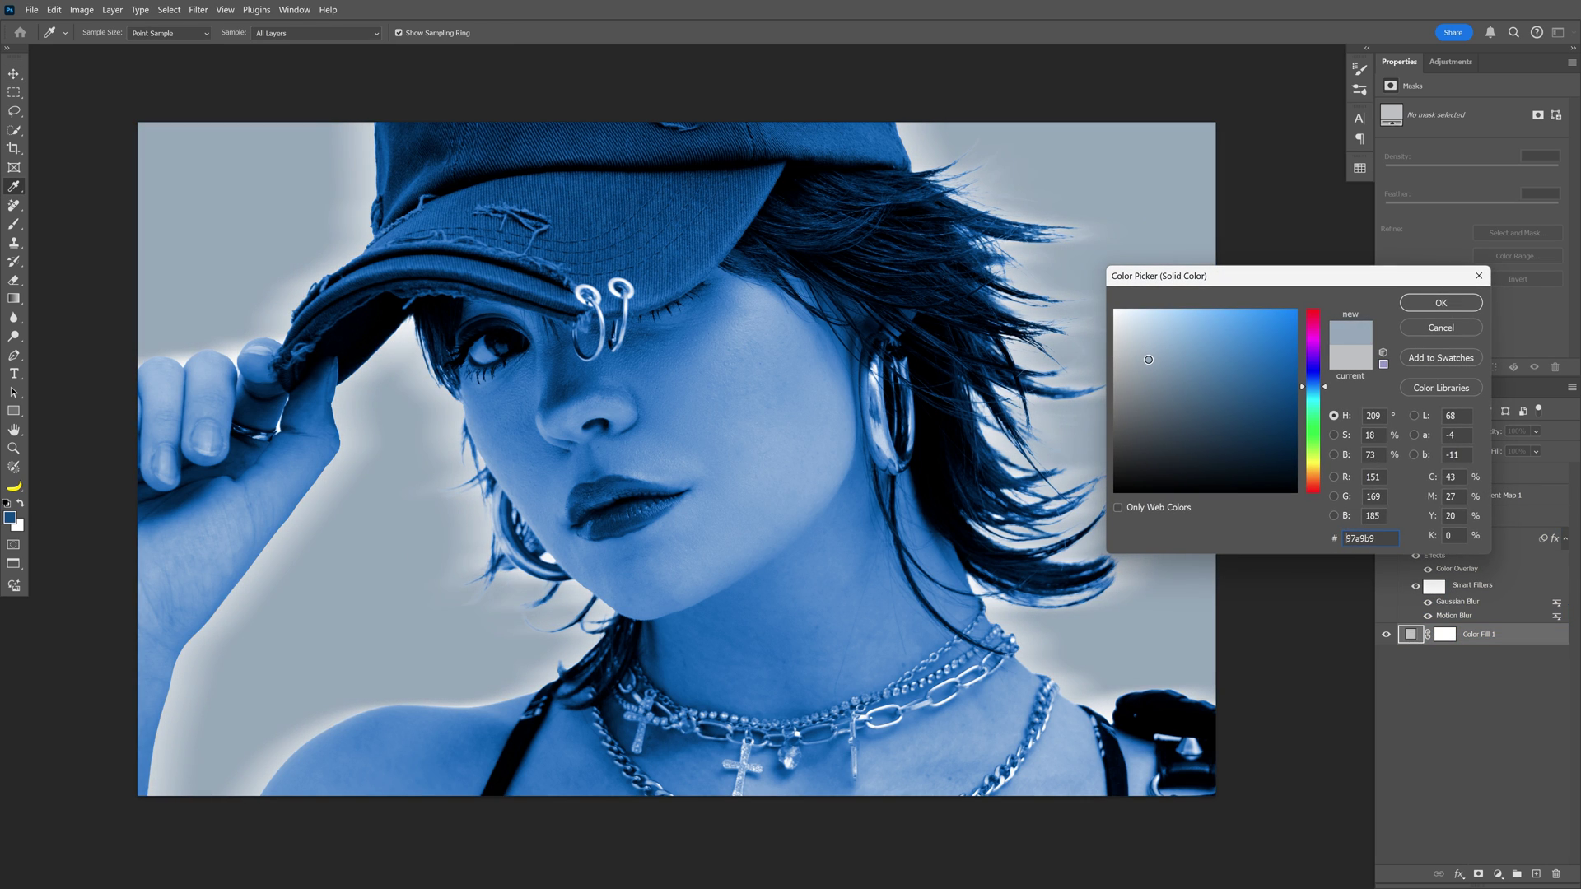
click(1440, 303)
Step: Increase Model's Motion Blur distance to 504 pixels
double_click(1455, 616)
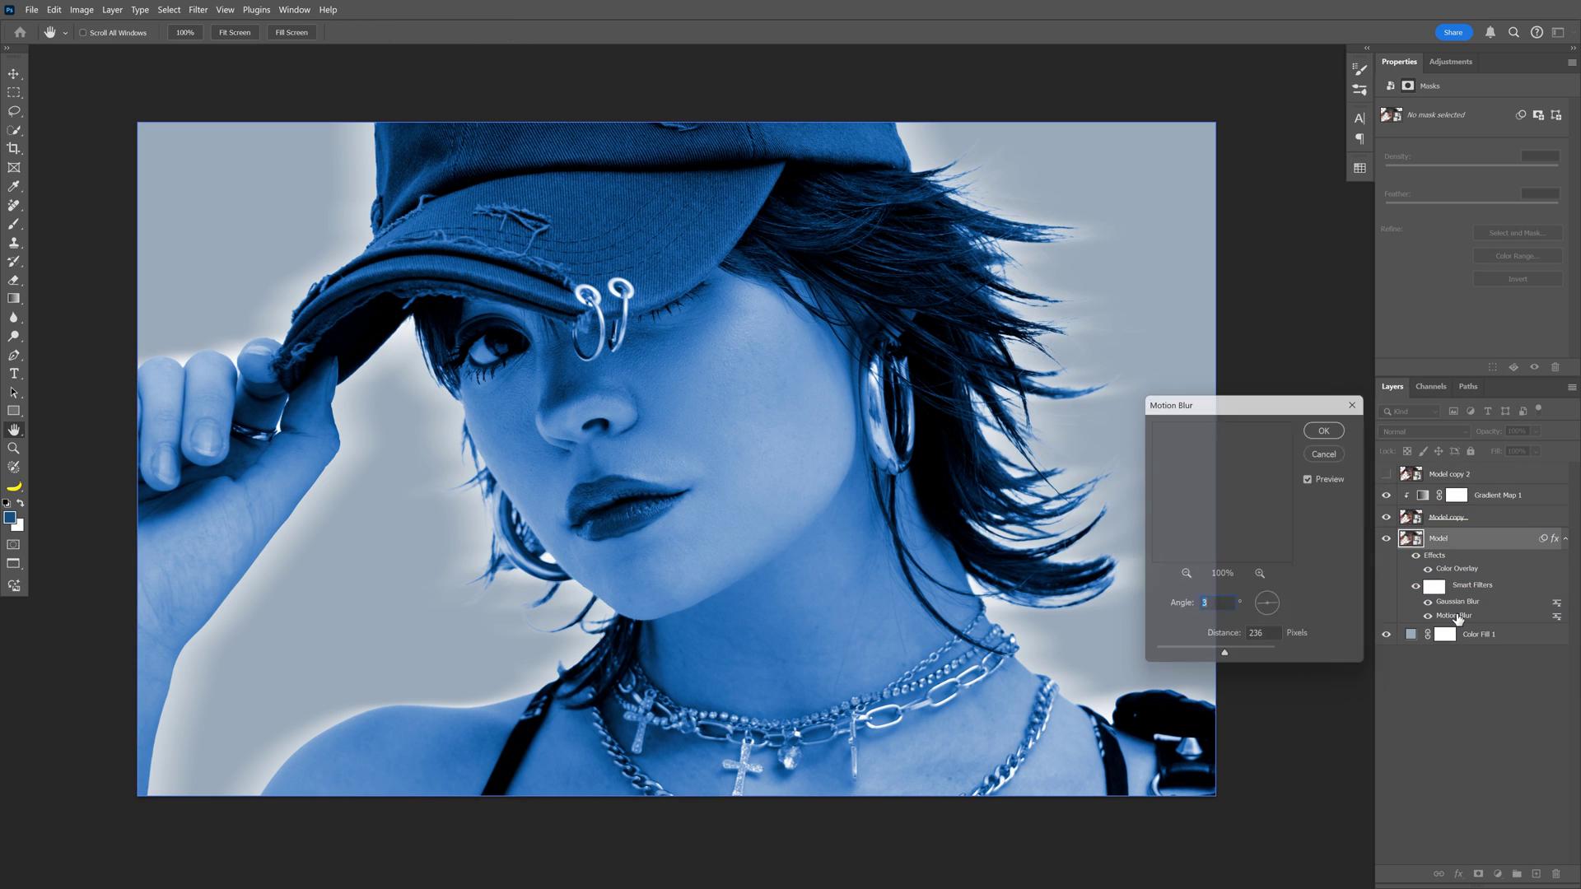
key(Tab)
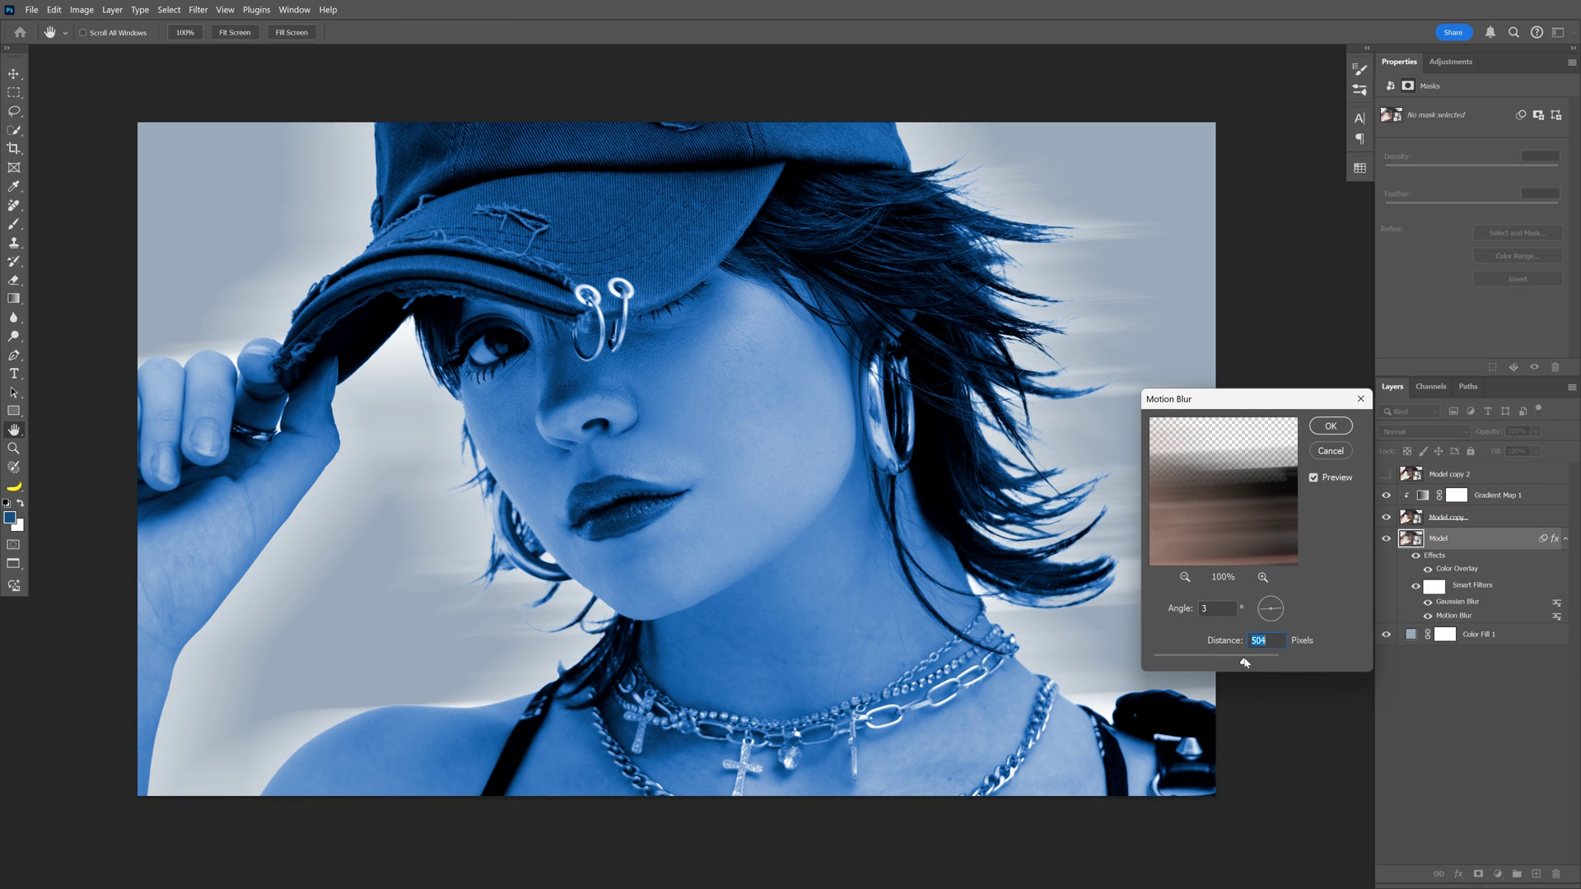
click(1330, 426)
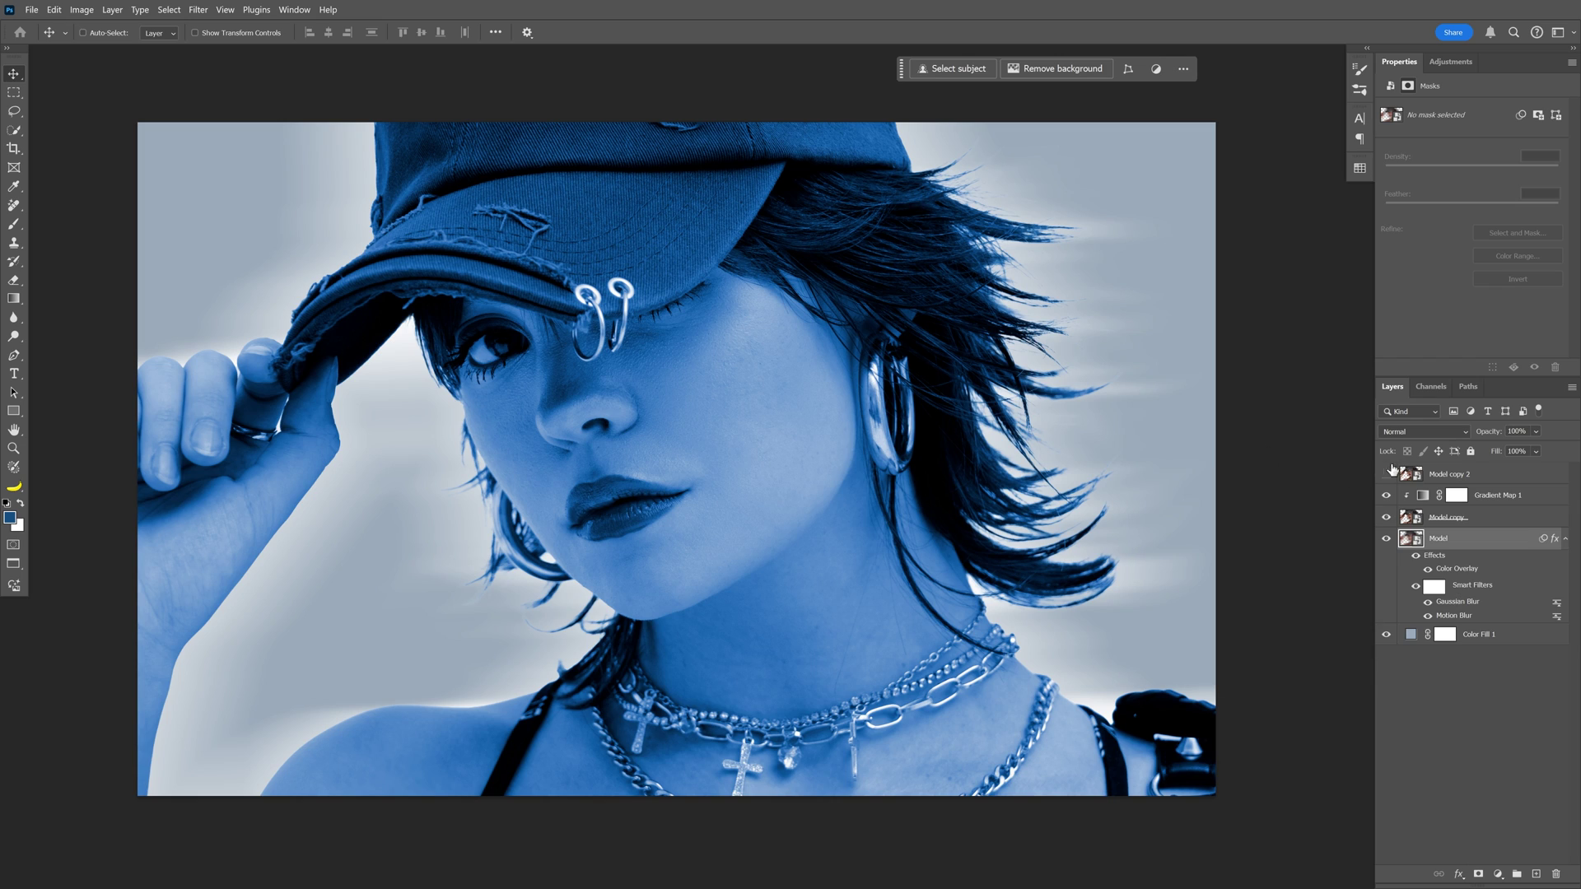
Step: Duplicate Model copy 2 and make Model copy 2 visible
click(1474, 474)
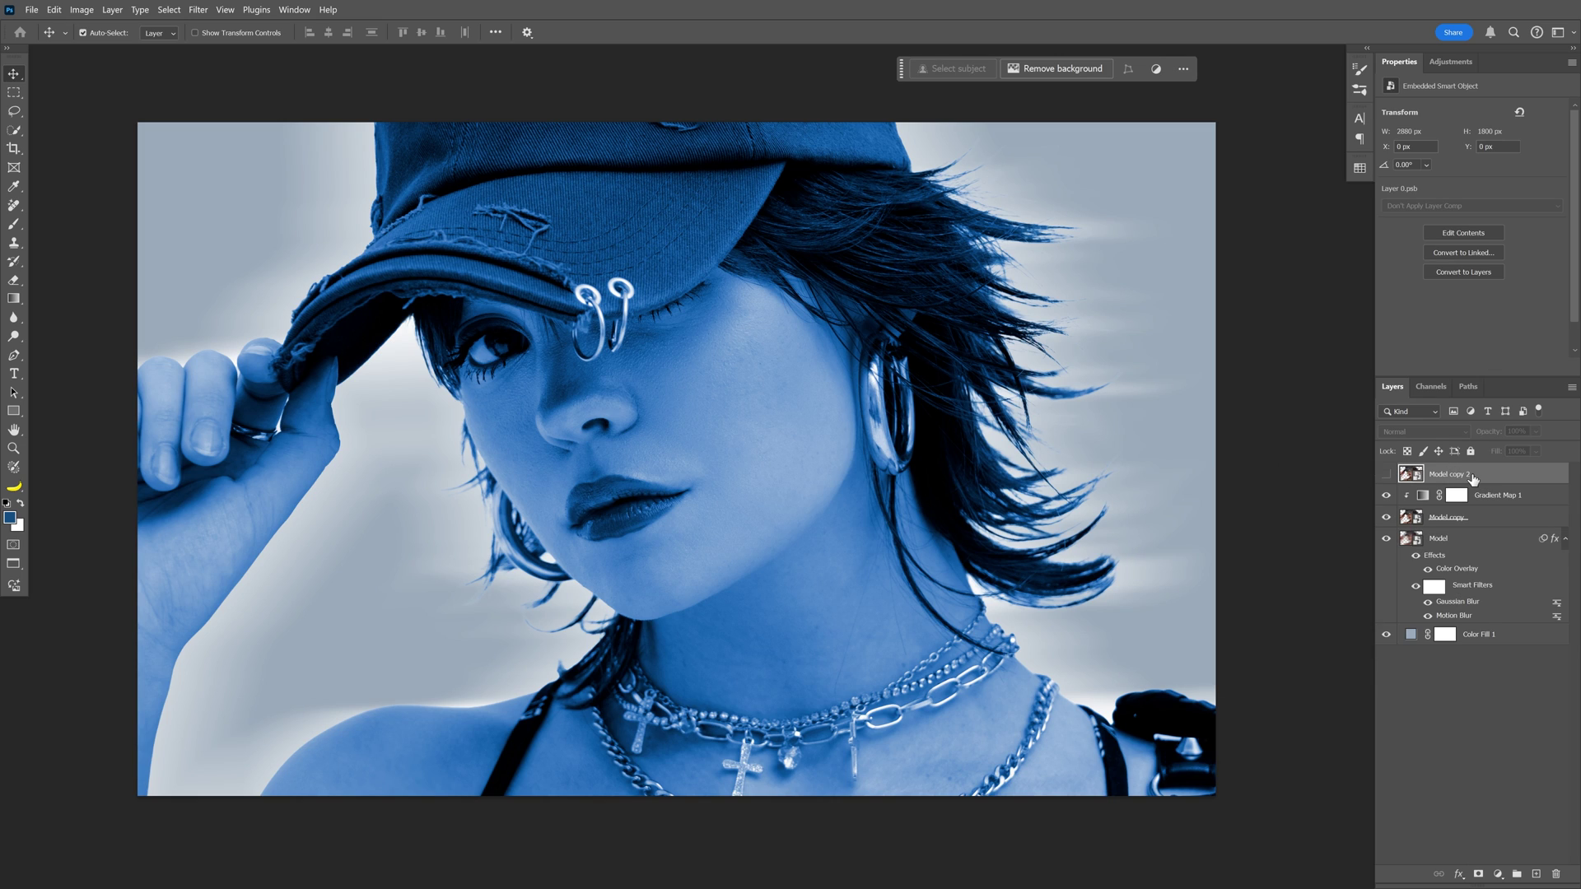
key(ctrl+j)
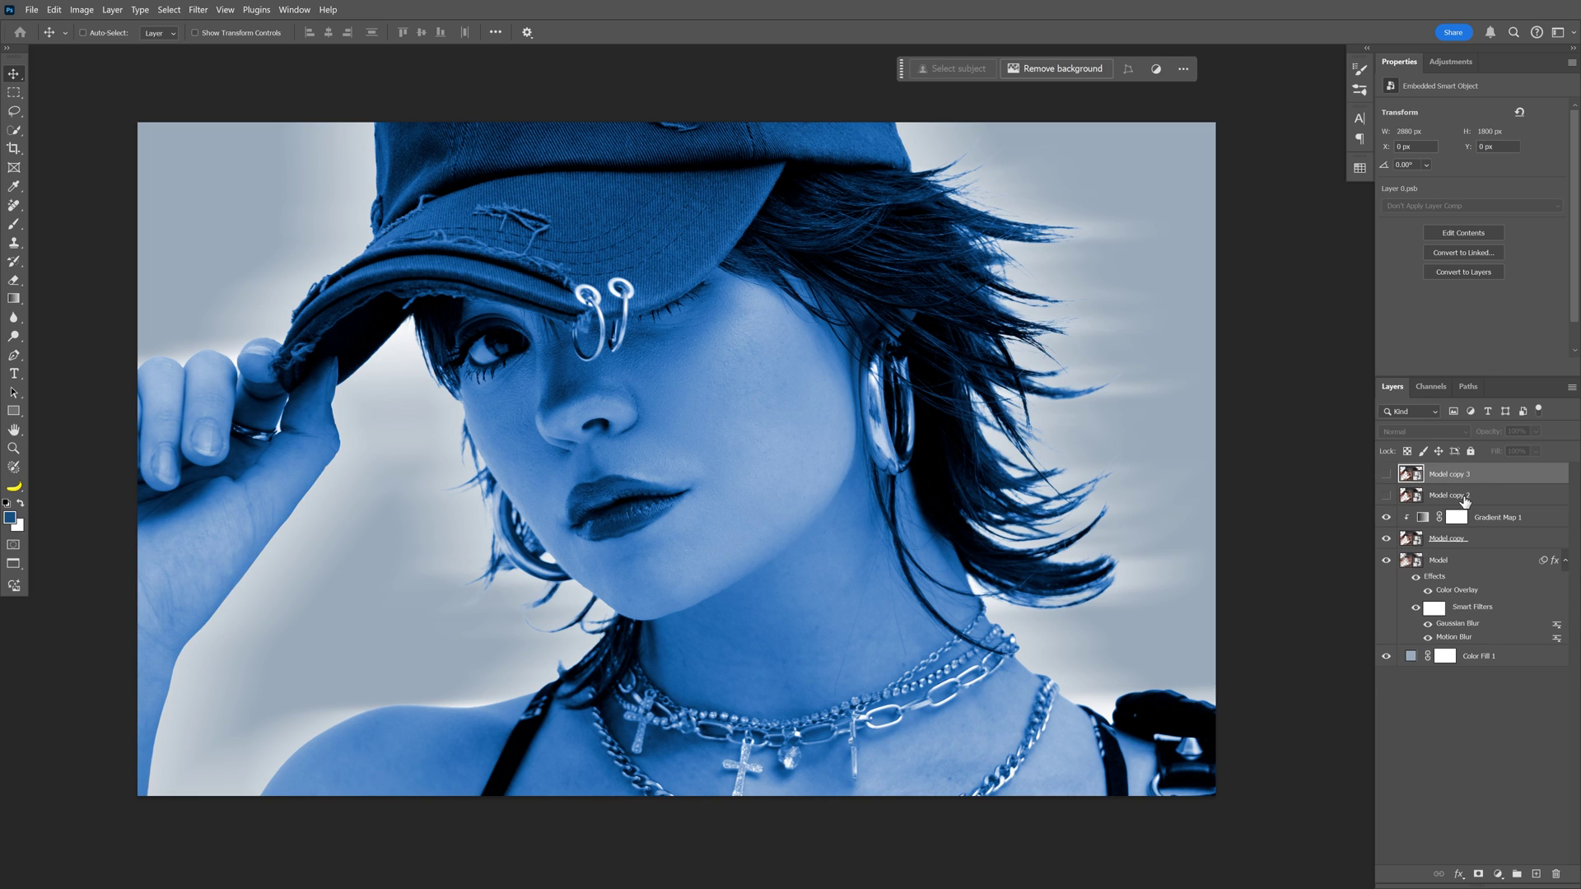
click(1464, 497)
click(1386, 497)
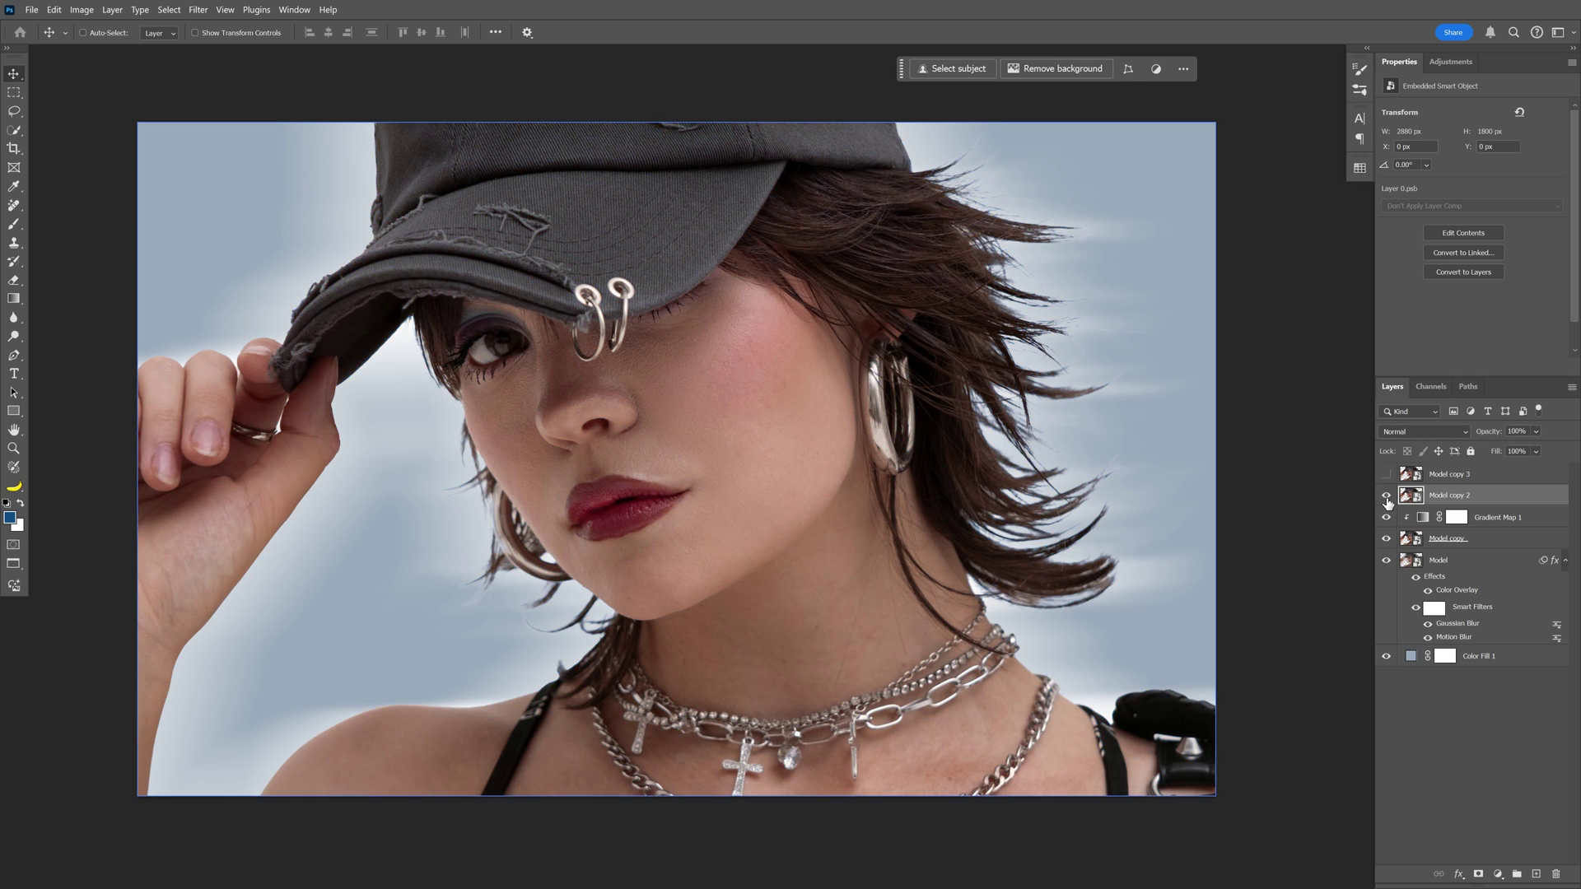
Step: Apply a Color Halftone filter to Model copy 2
click(198, 9)
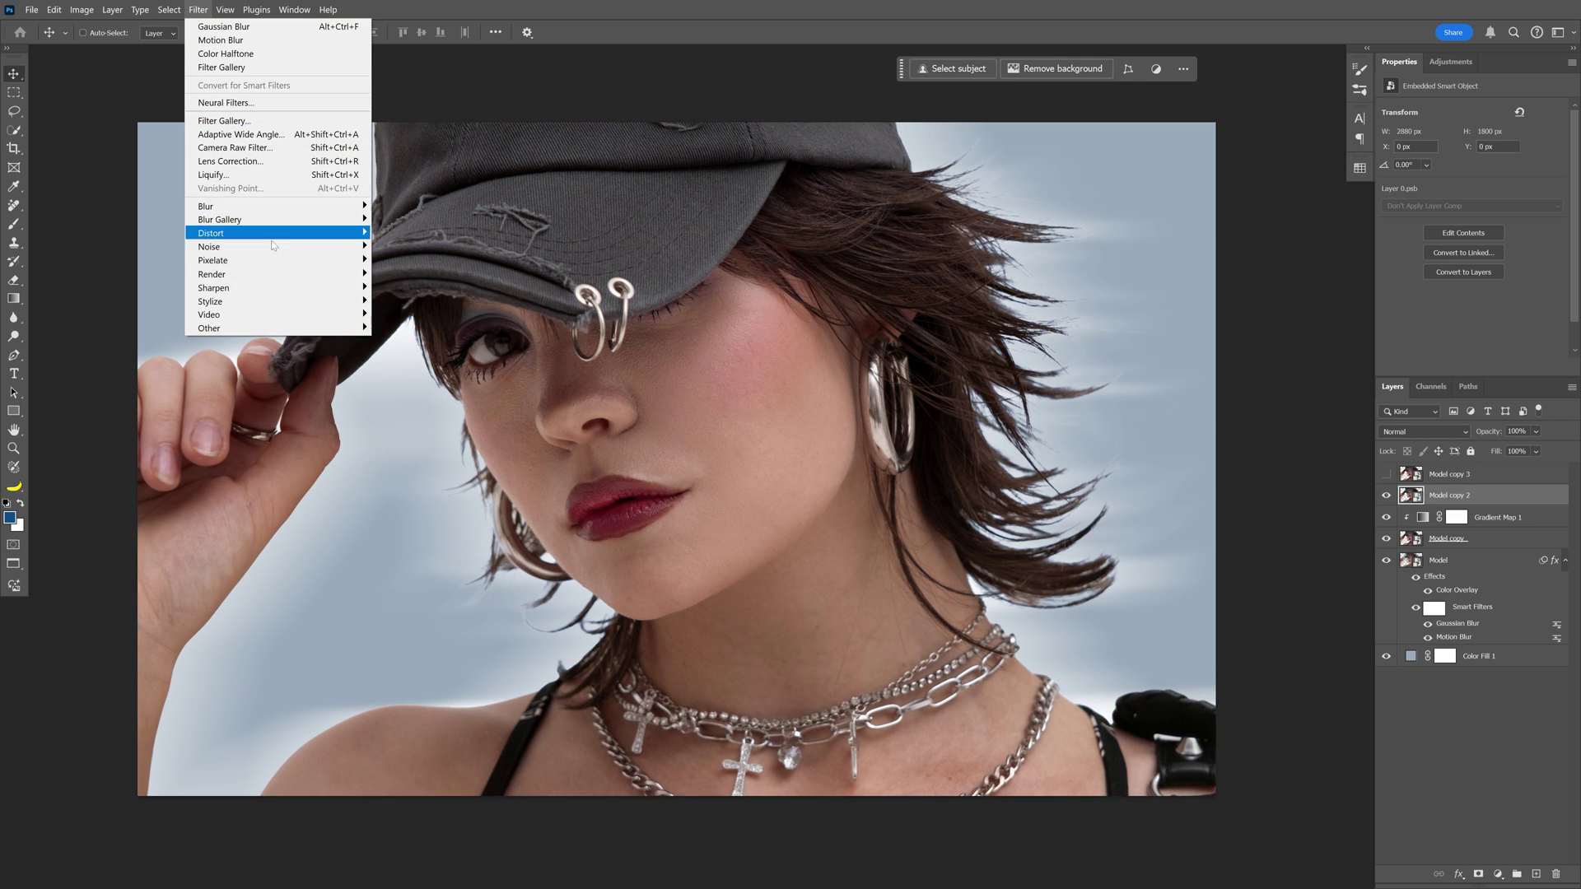
mouse_move(276, 261)
click(440, 264)
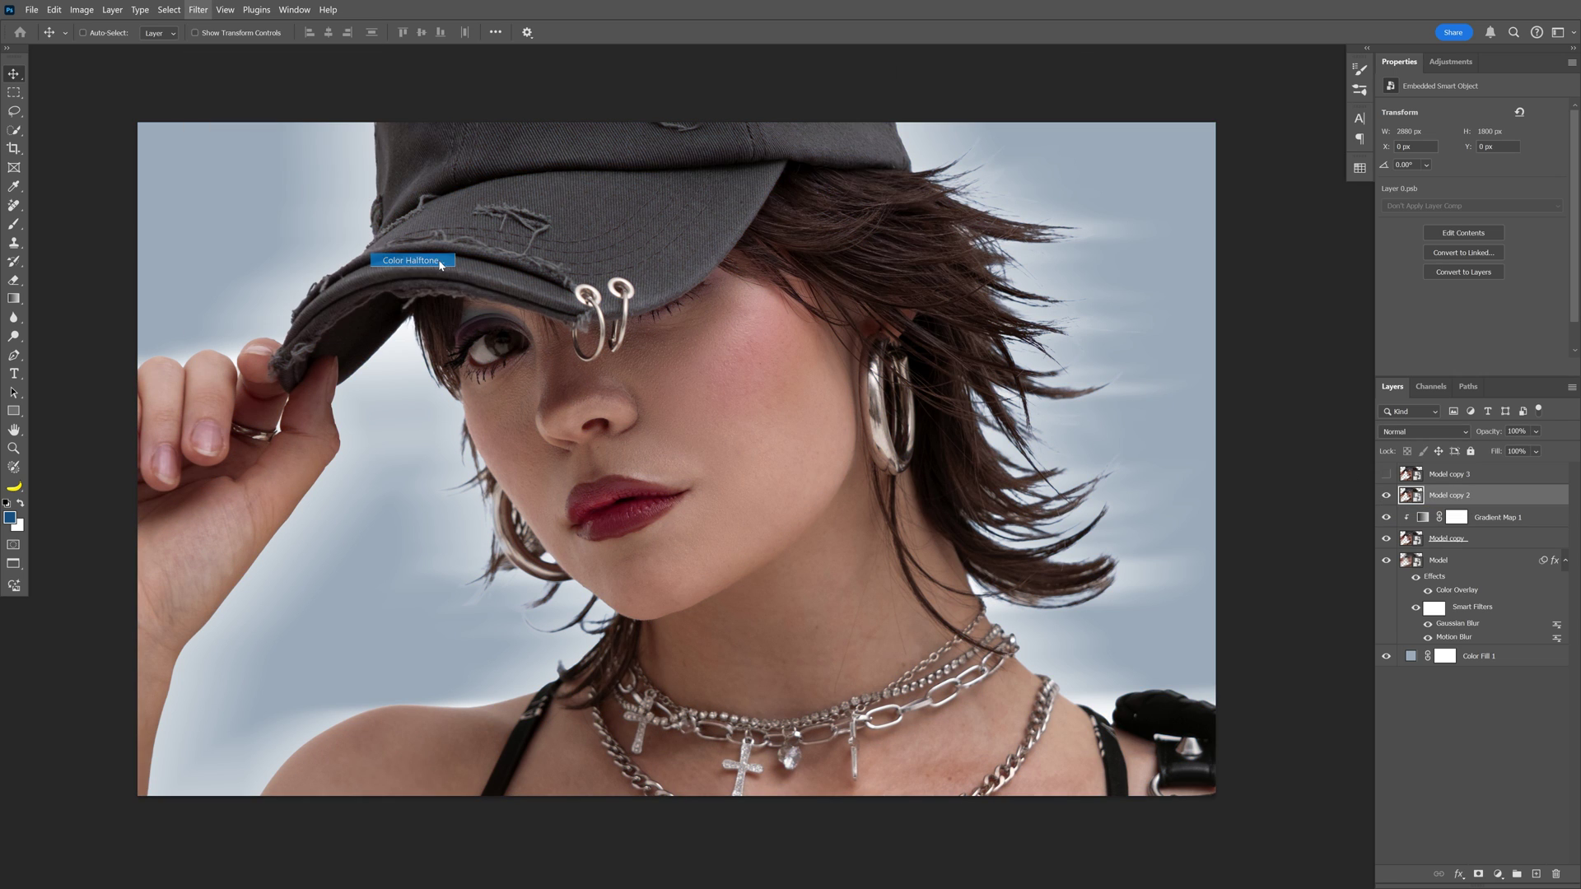
double_click(1197, 547)
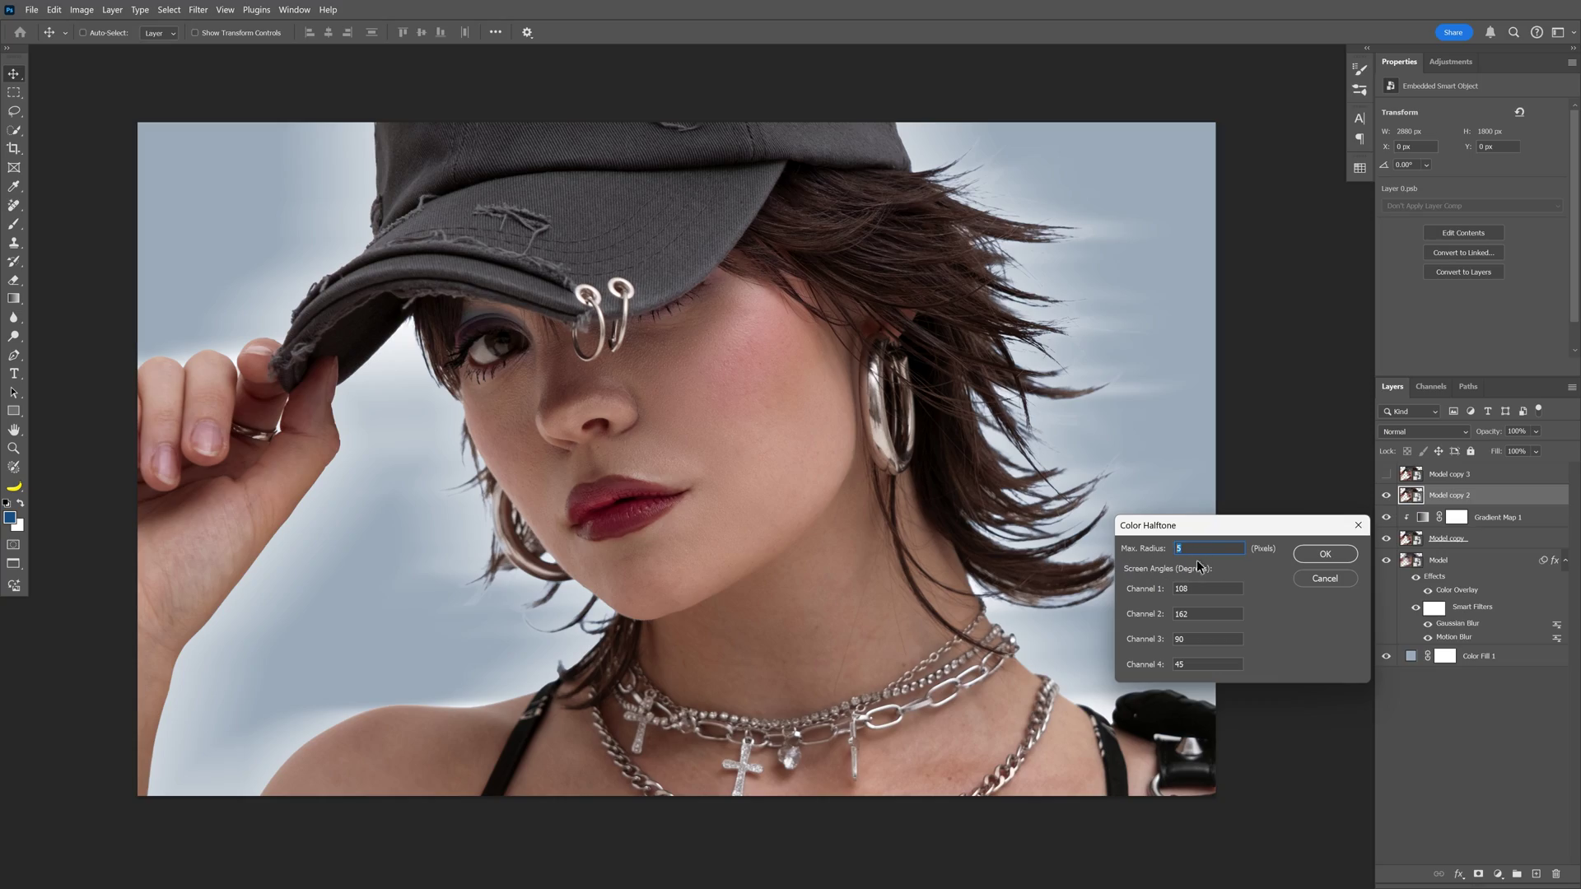
click(1325, 554)
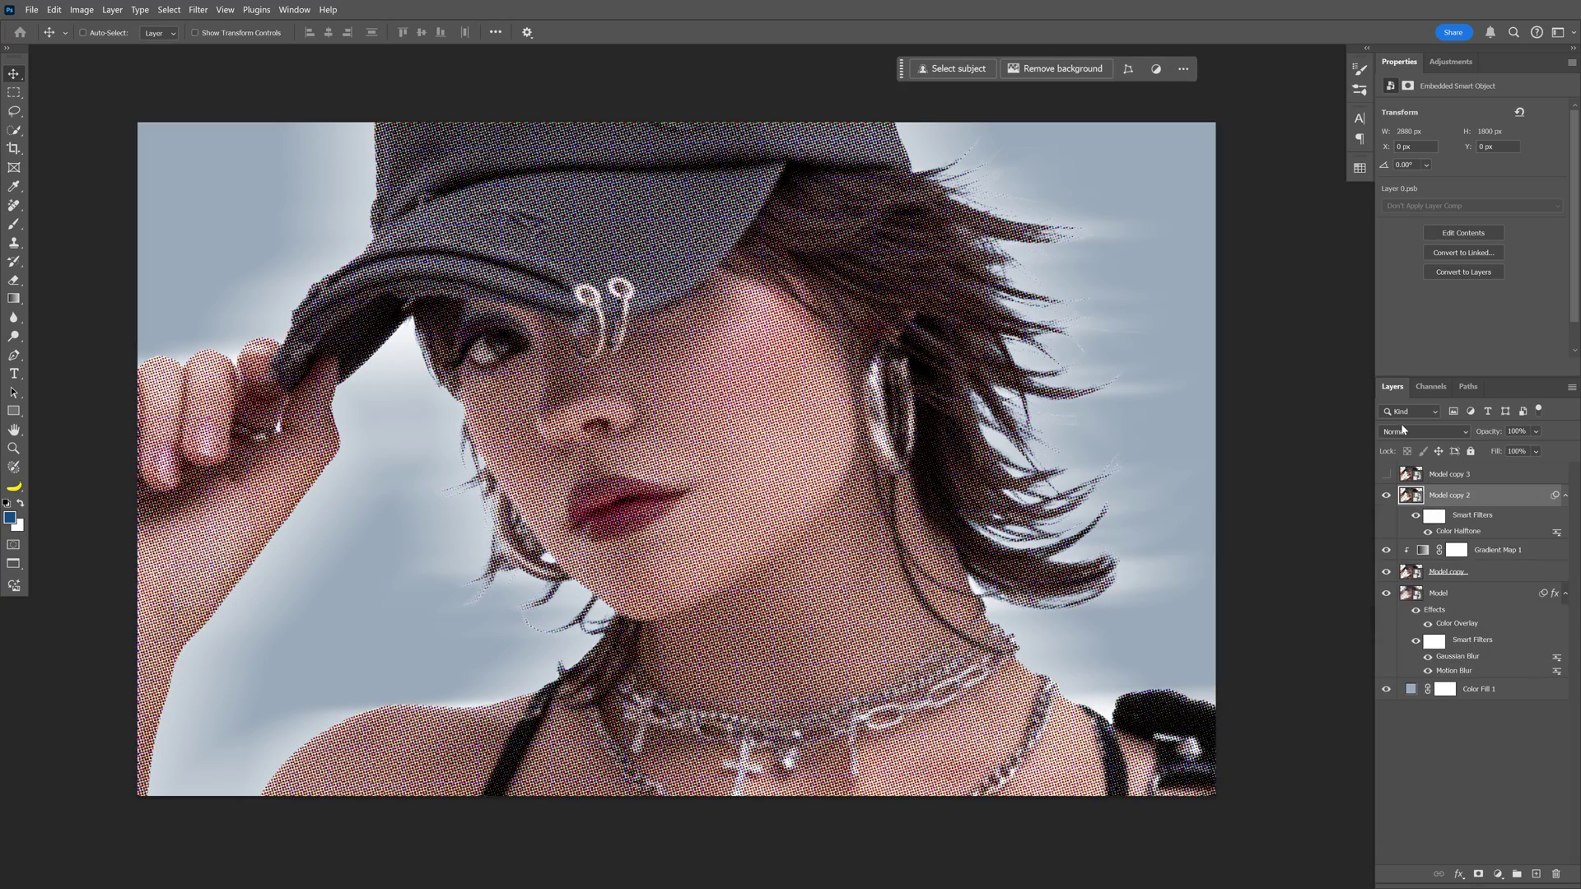
Step: Set Model copy 2 to Overlay blending and duplicate Model copy 3
click(1403, 429)
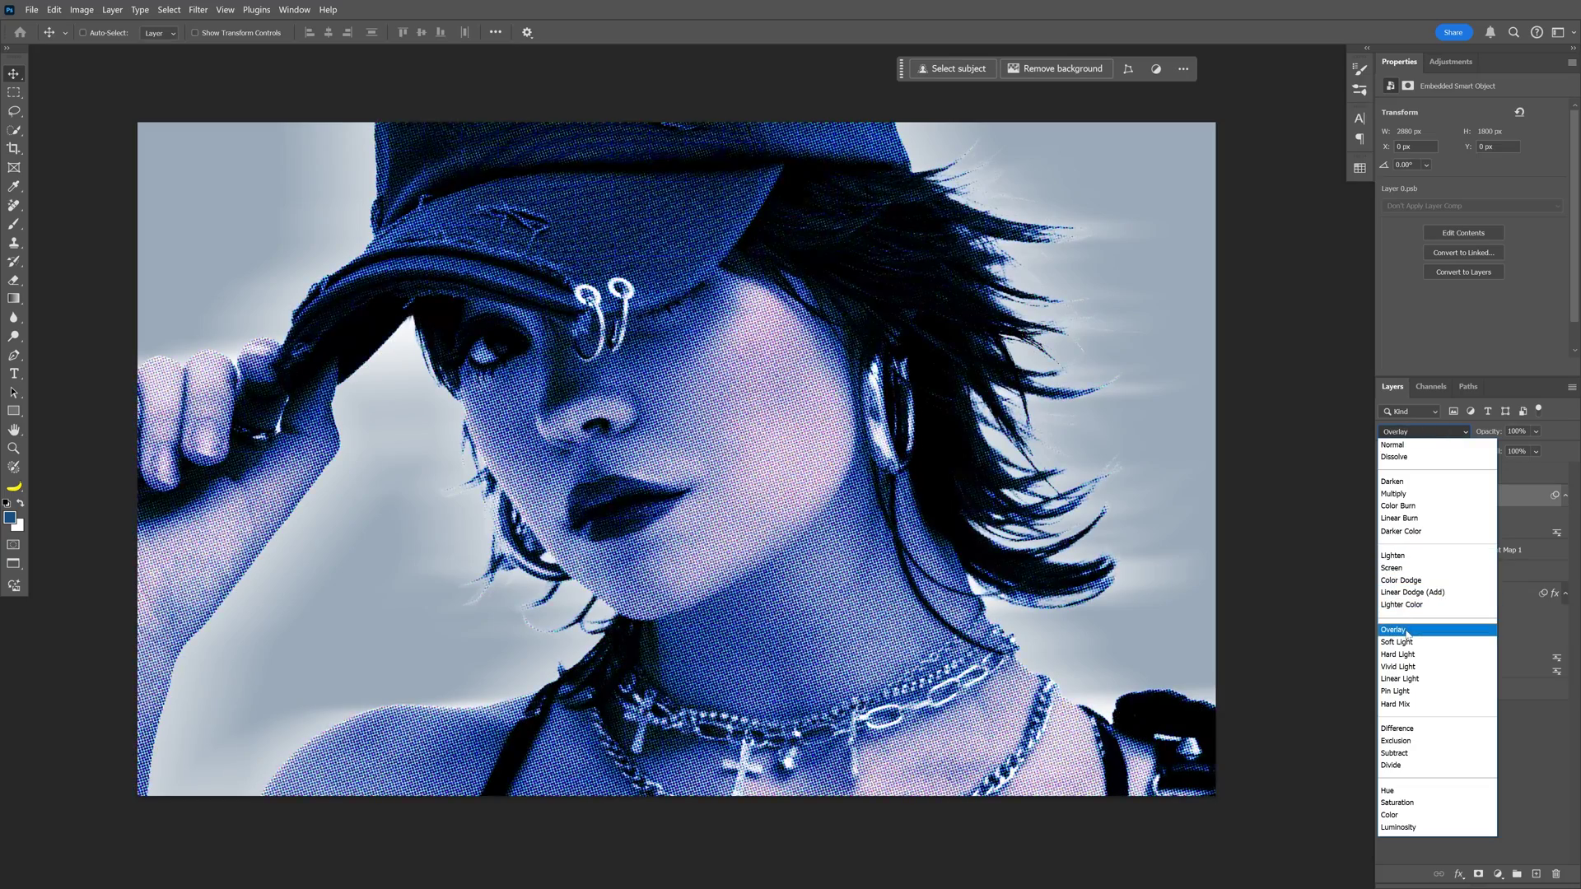
click(1407, 630)
click(1456, 476)
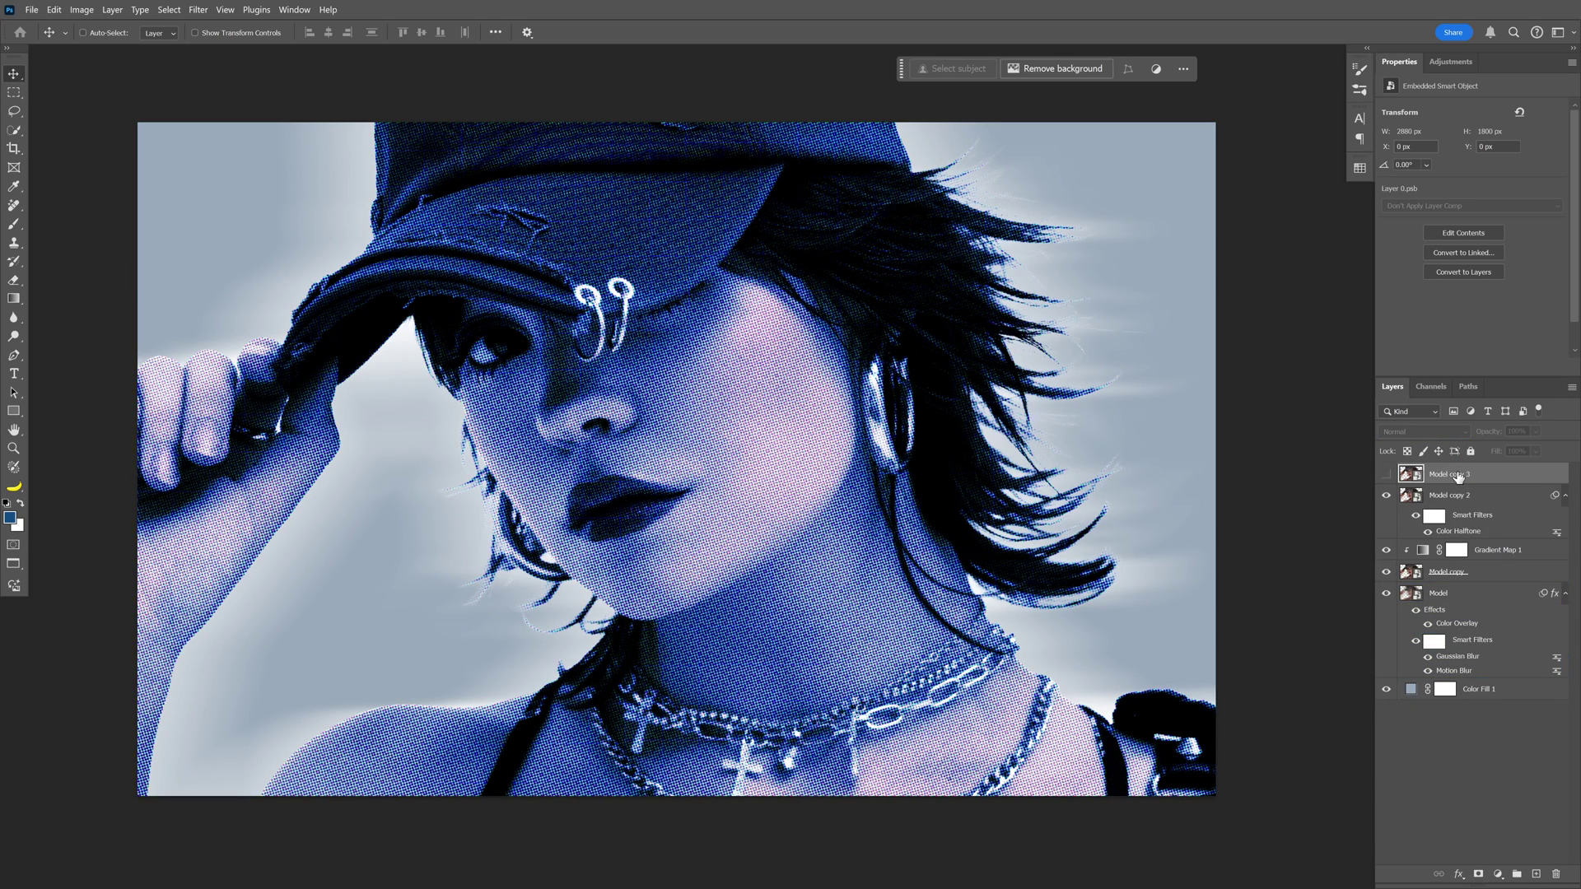
key(ctrl+j)
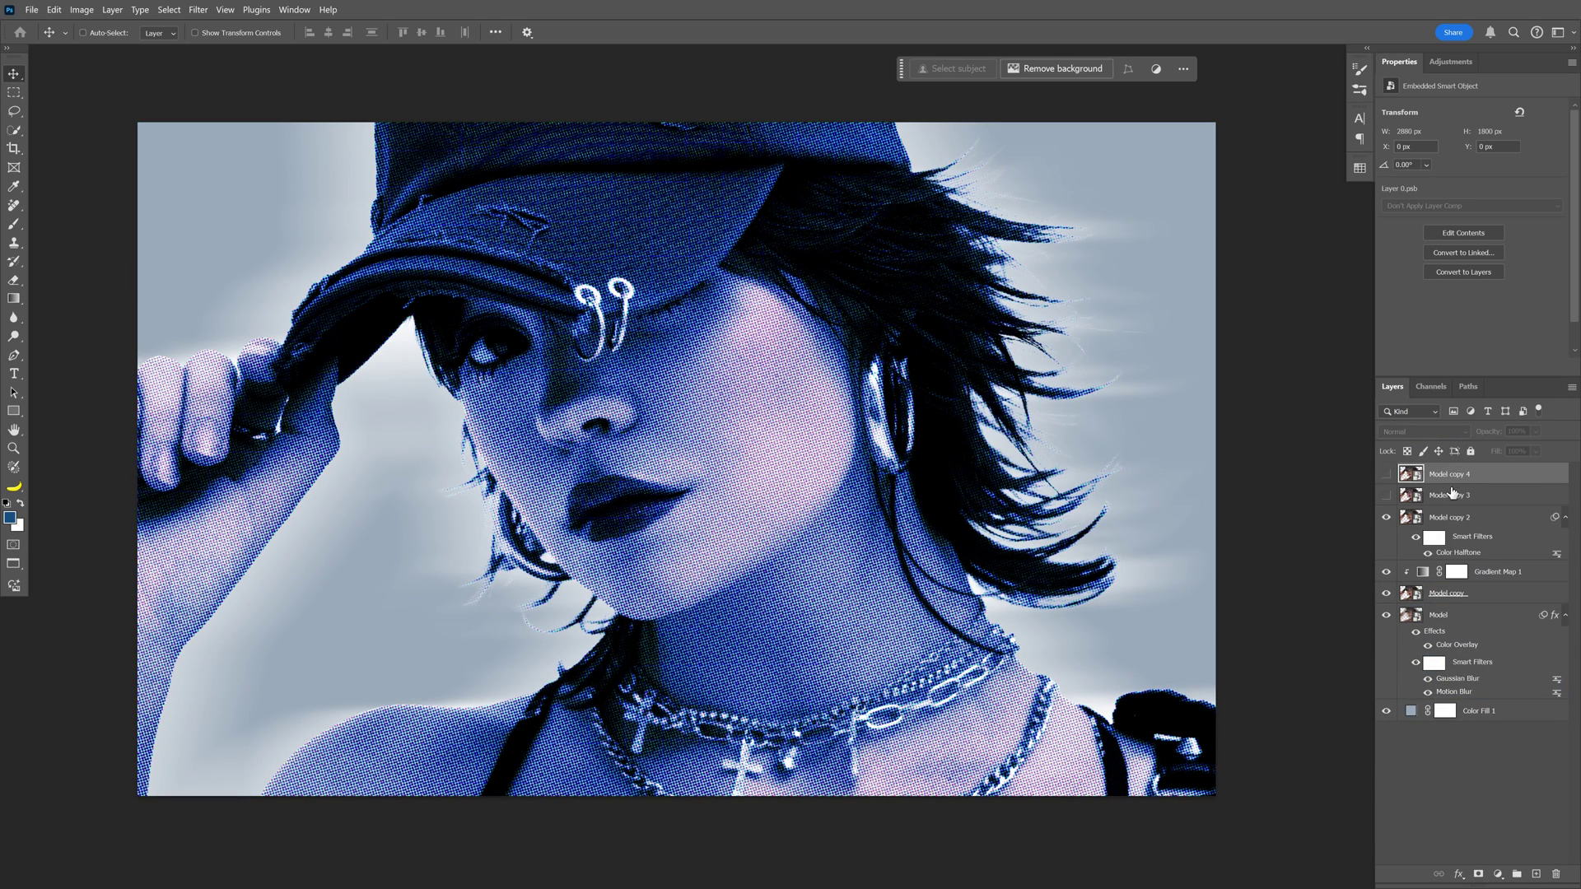
Step: Show Model copy 3 and set its blend mode to Lighten
click(1387, 494)
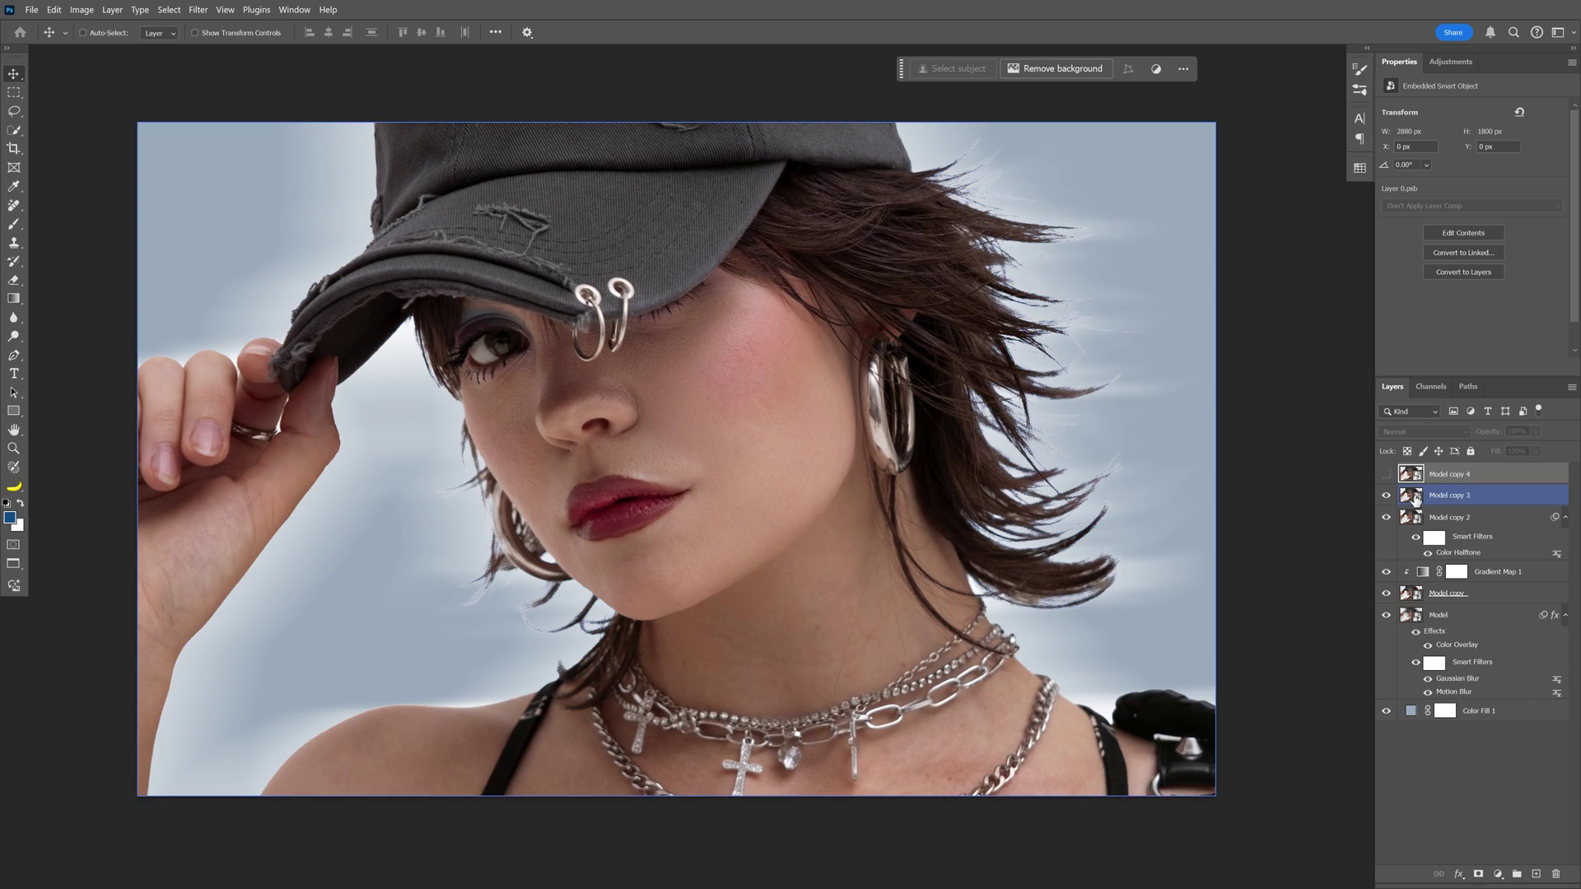
click(1453, 491)
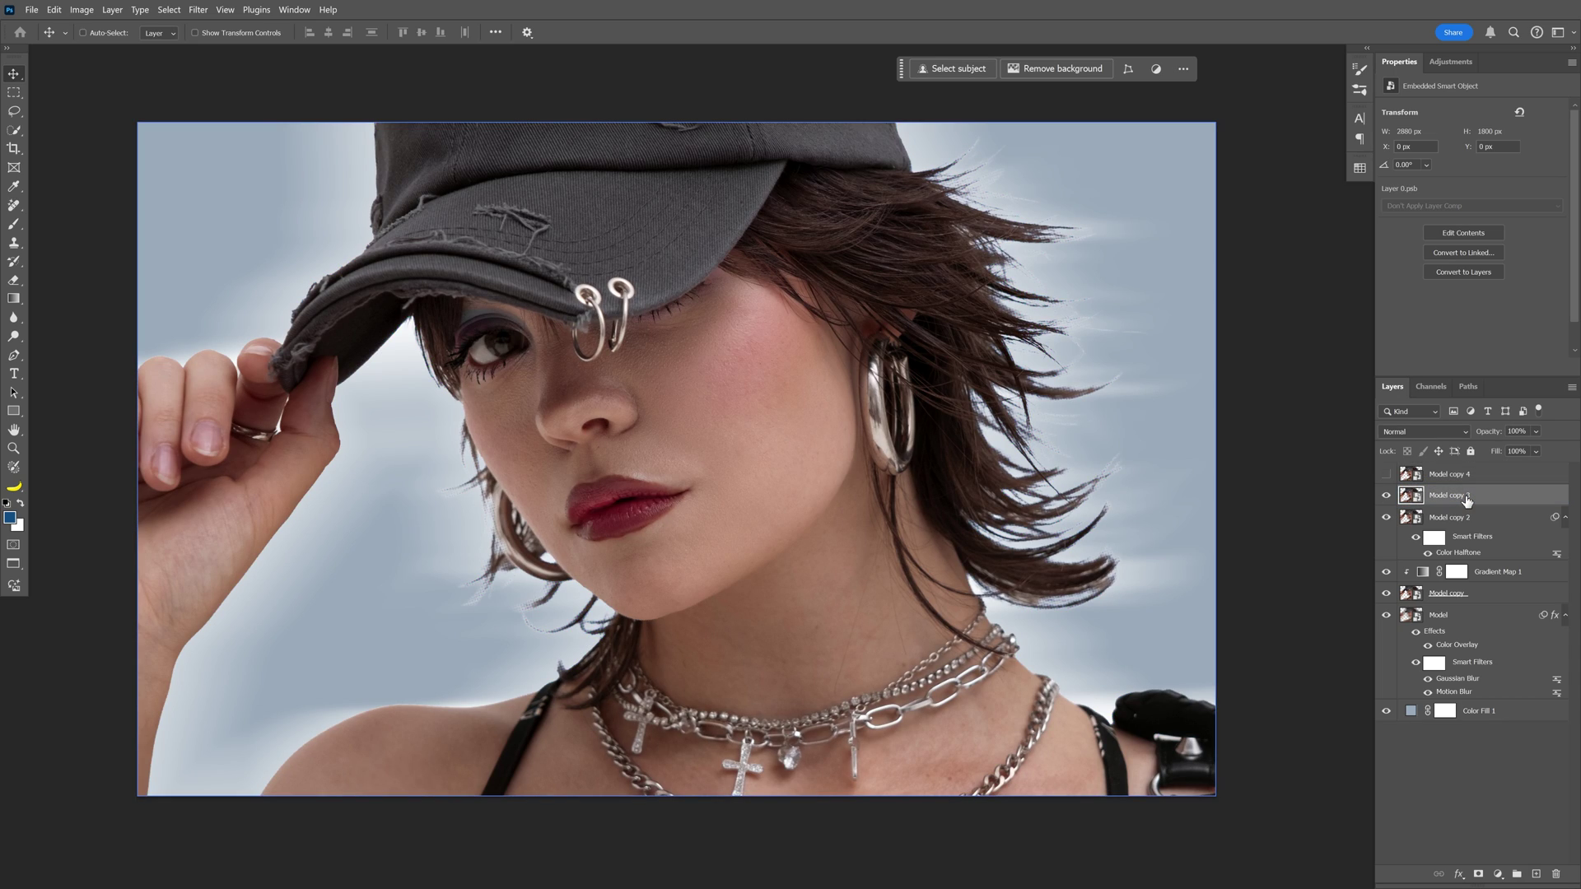
click(1416, 432)
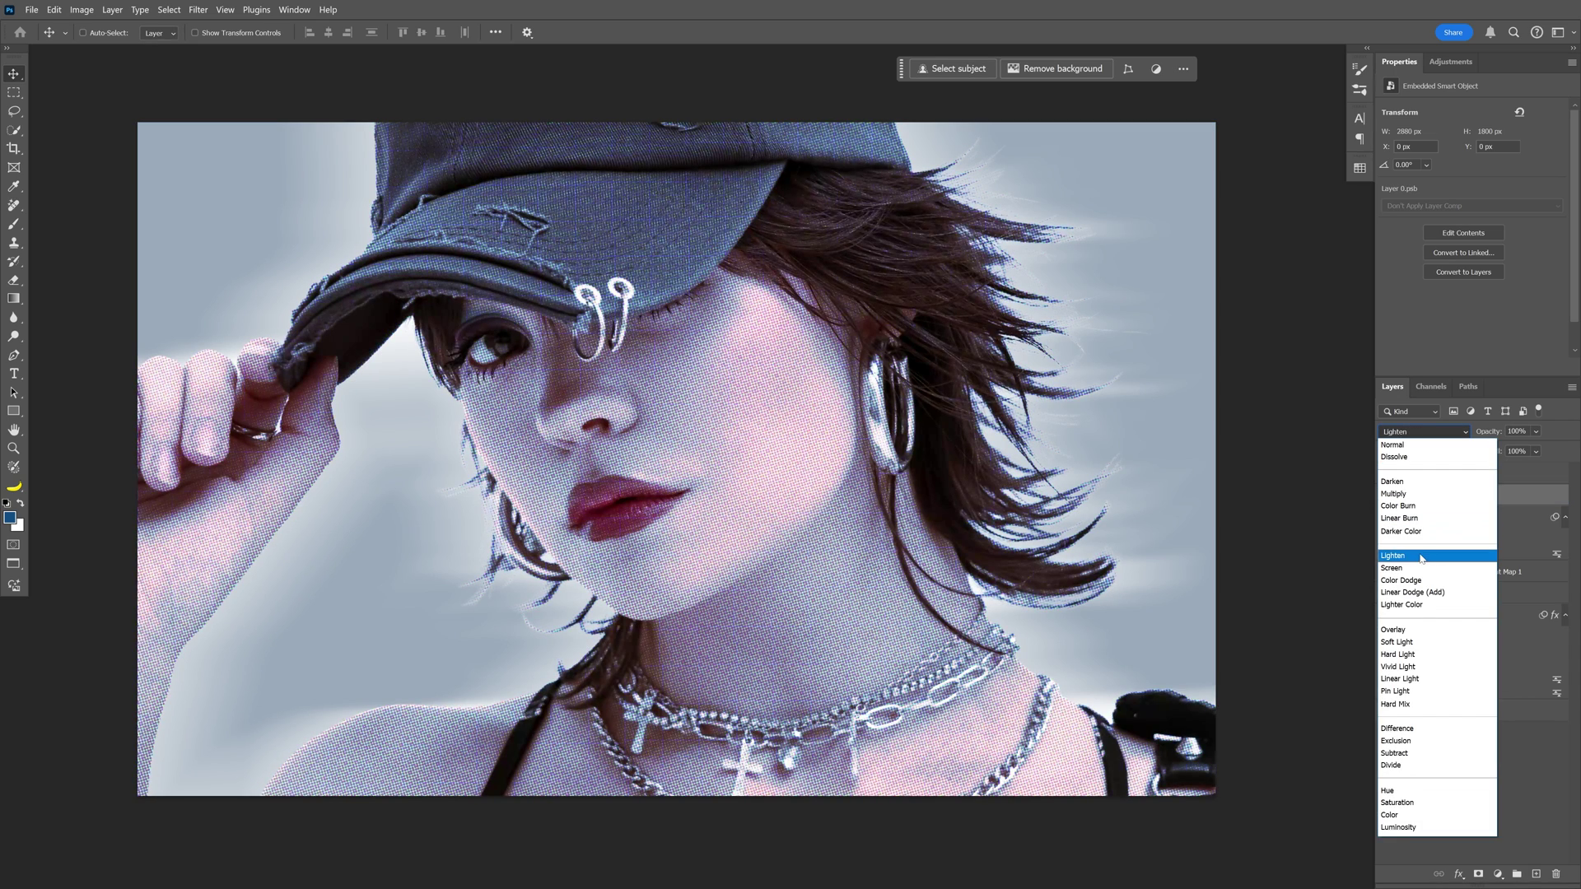
click(1420, 557)
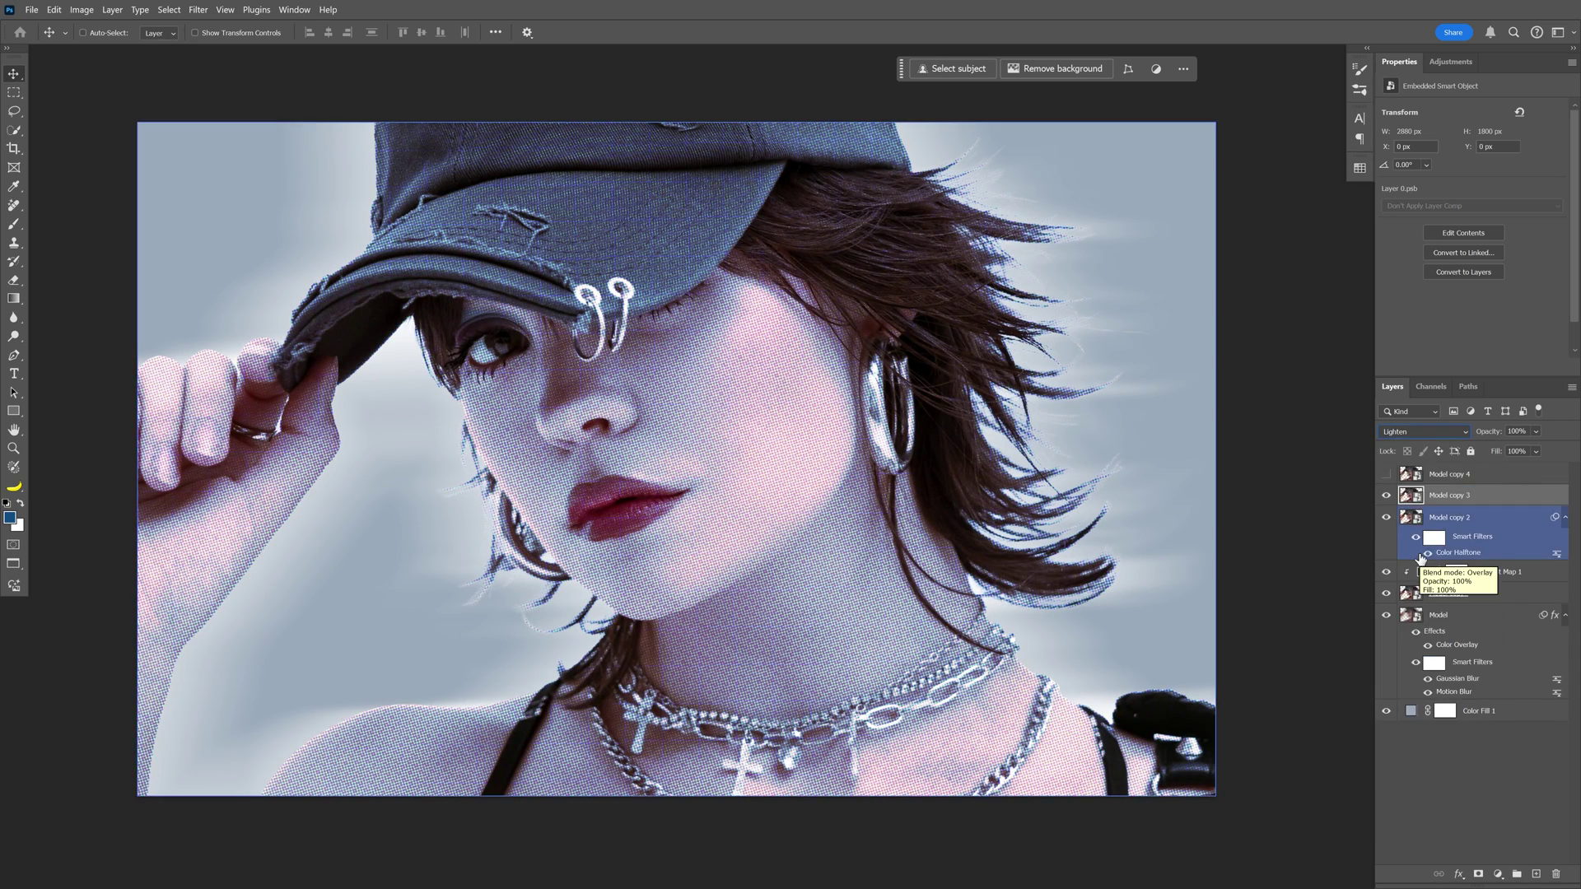
Step: Blur Model copy 3 with an 18-pixel Gaussian Blur and show Model copy 4
click(206, 9)
mouse_move(346, 207)
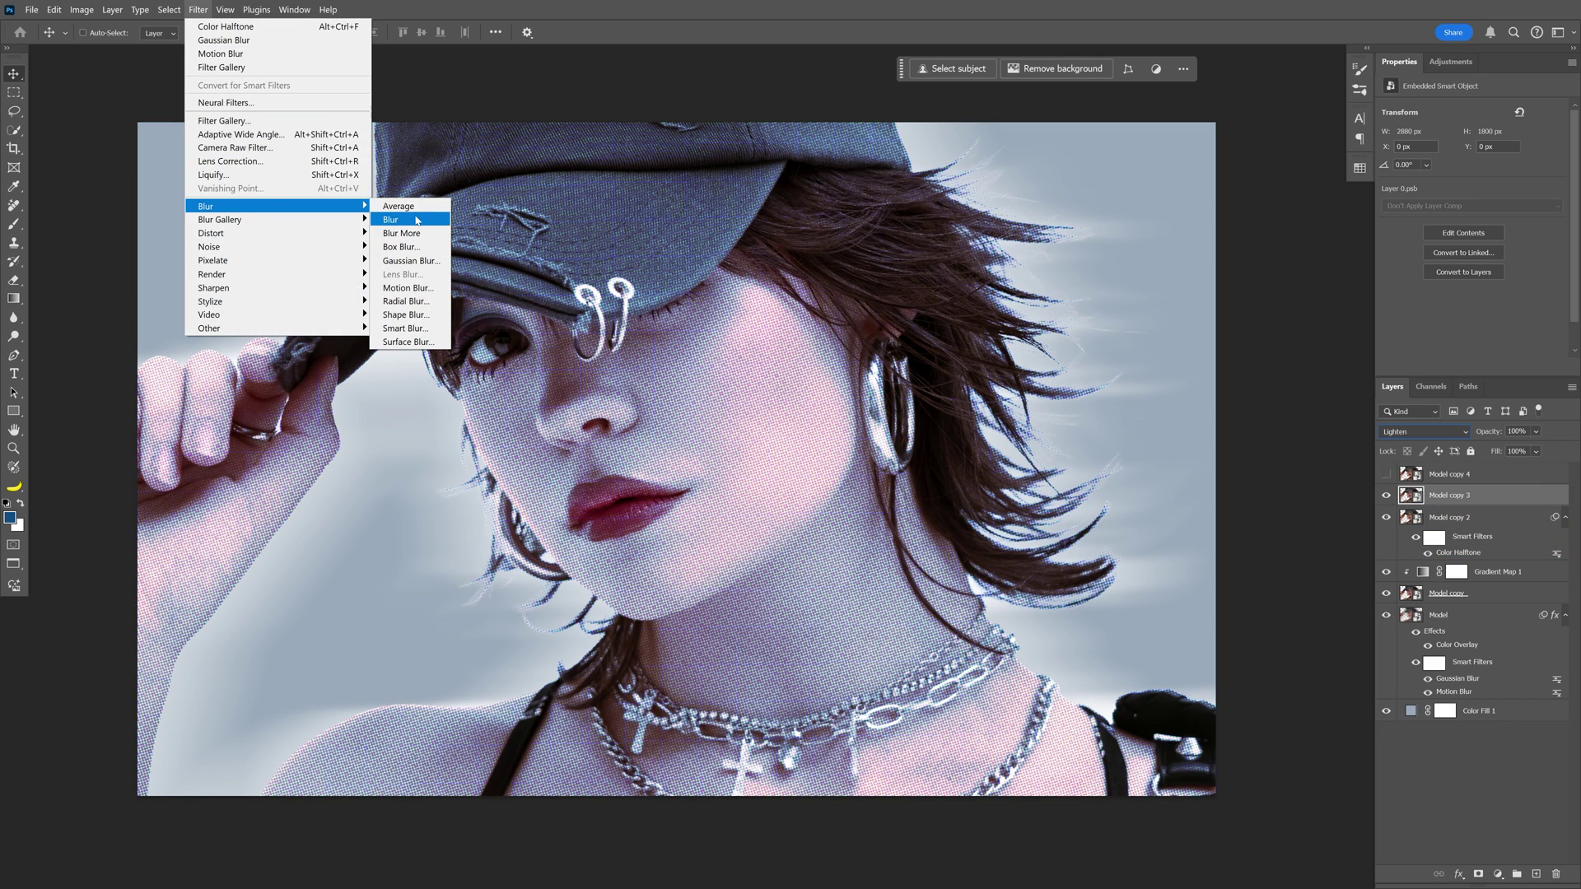
click(409, 261)
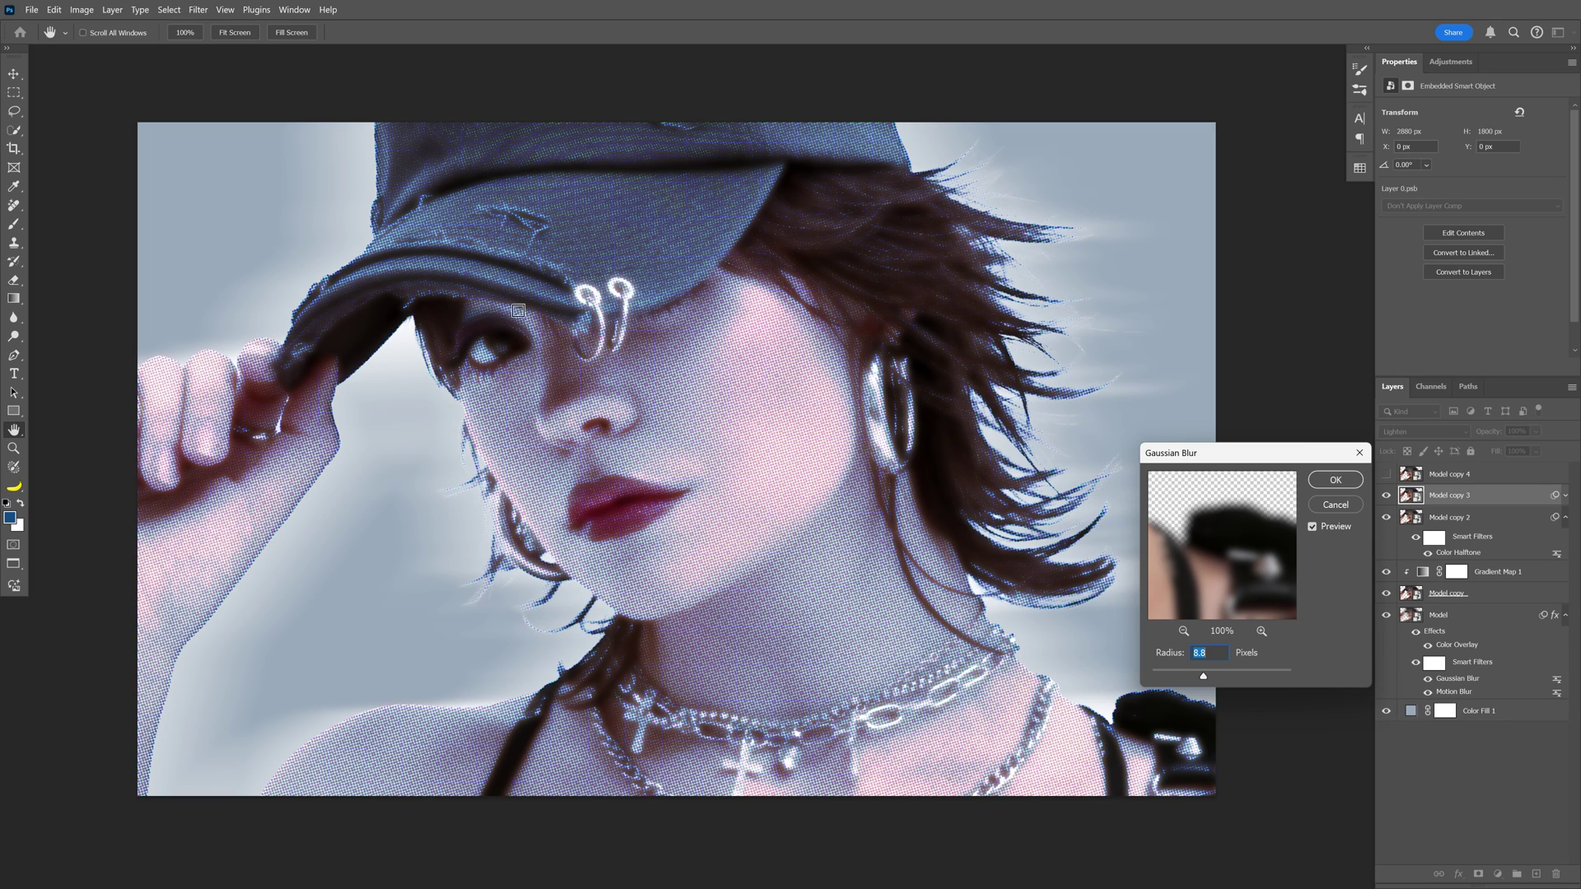
drag(1202, 676, 1212, 678)
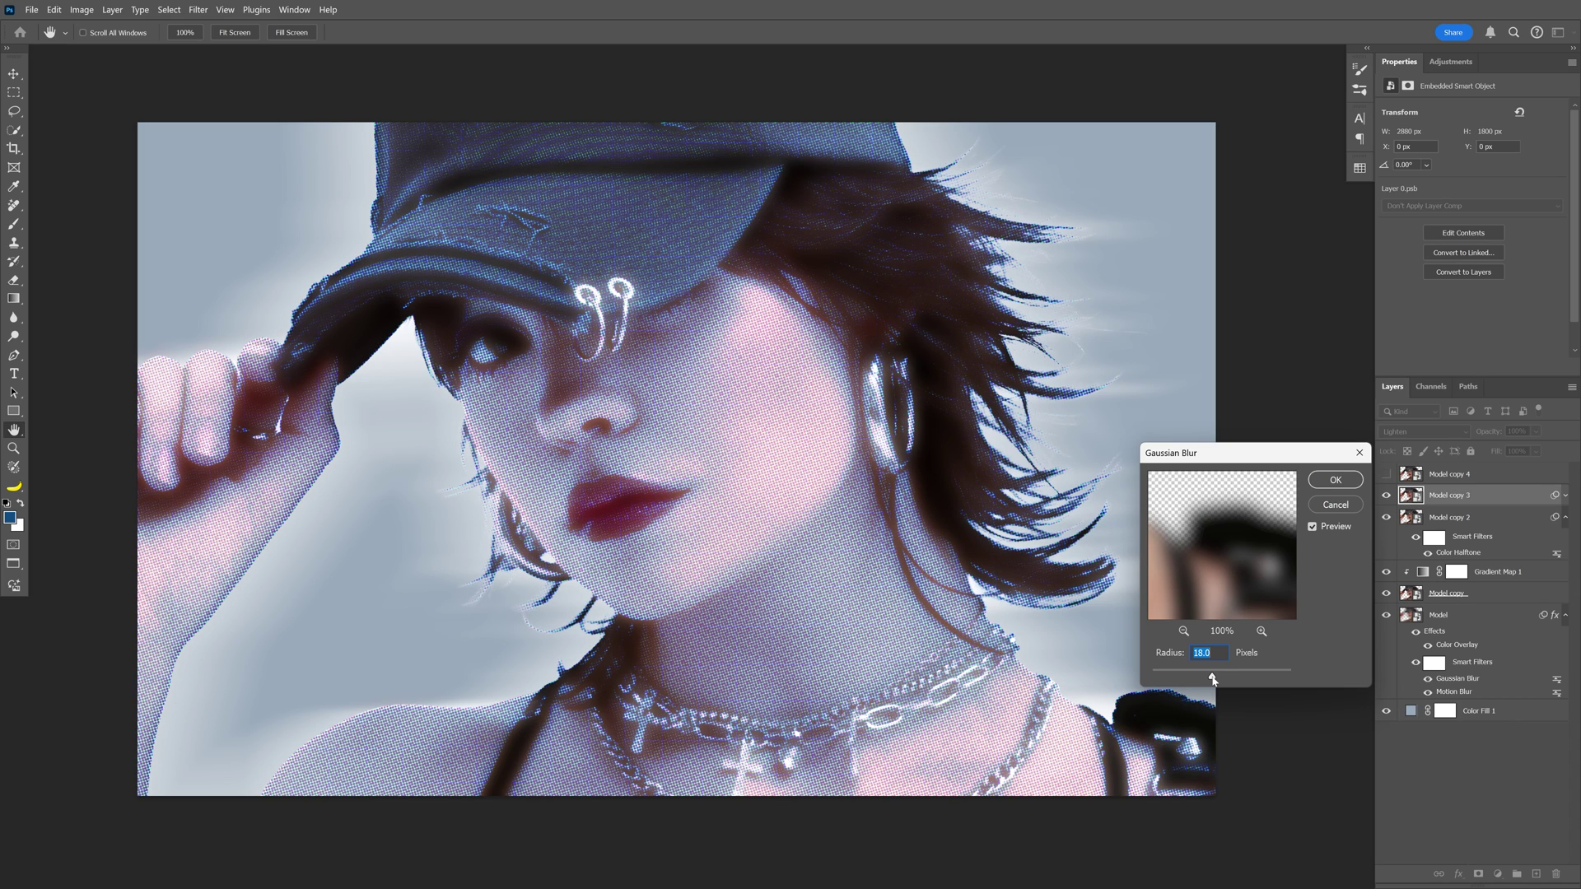
click(1334, 480)
click(1386, 474)
Step: Set Model copy 4's blend mode to Screen
click(1455, 476)
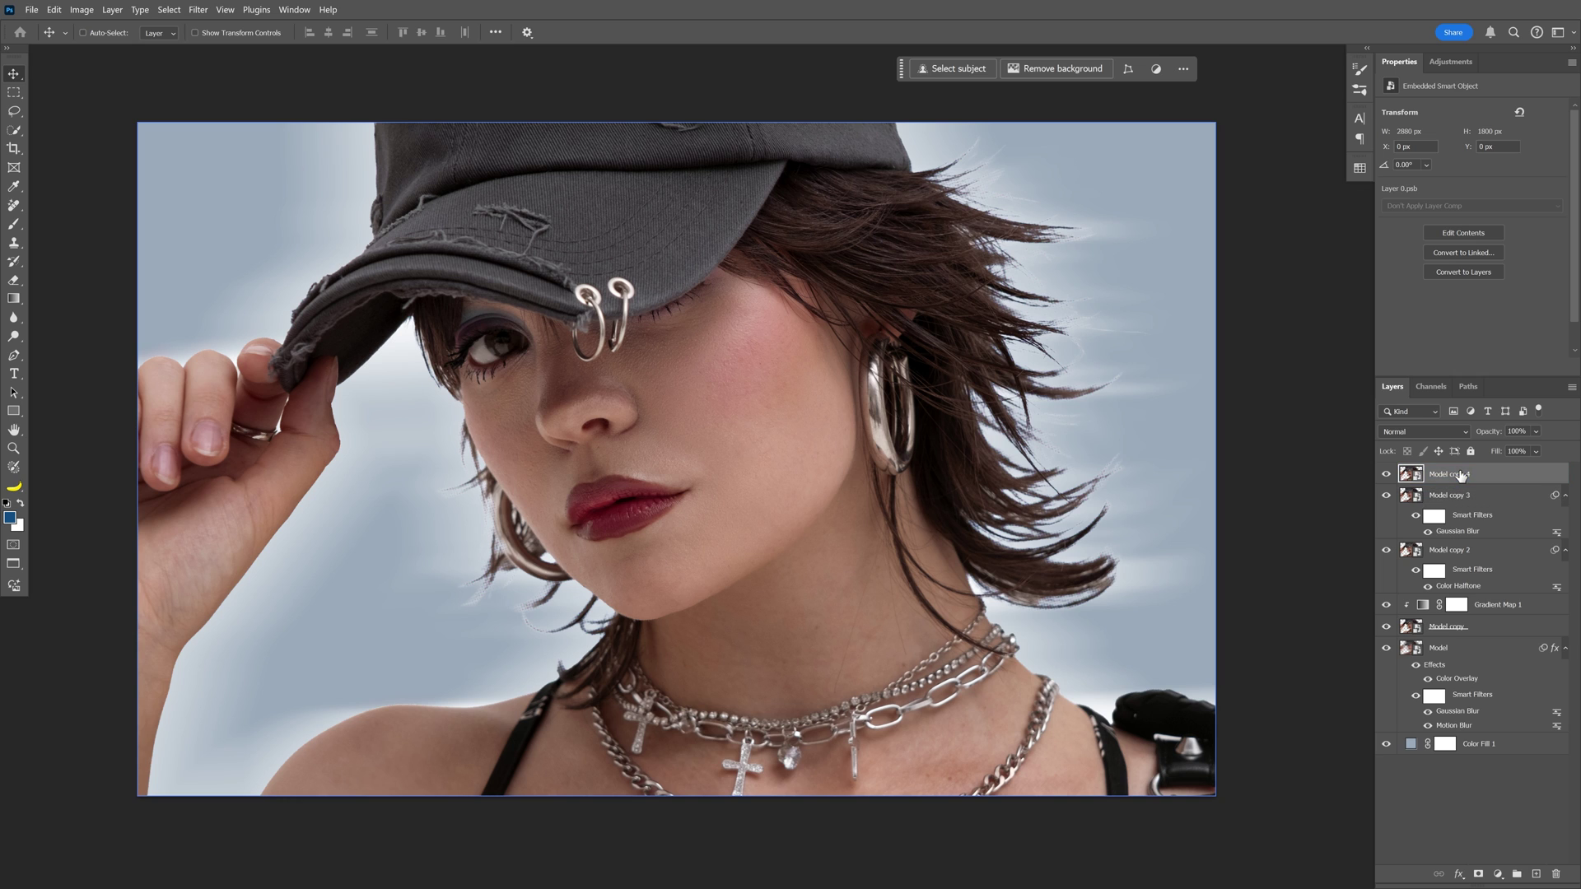
click(1423, 430)
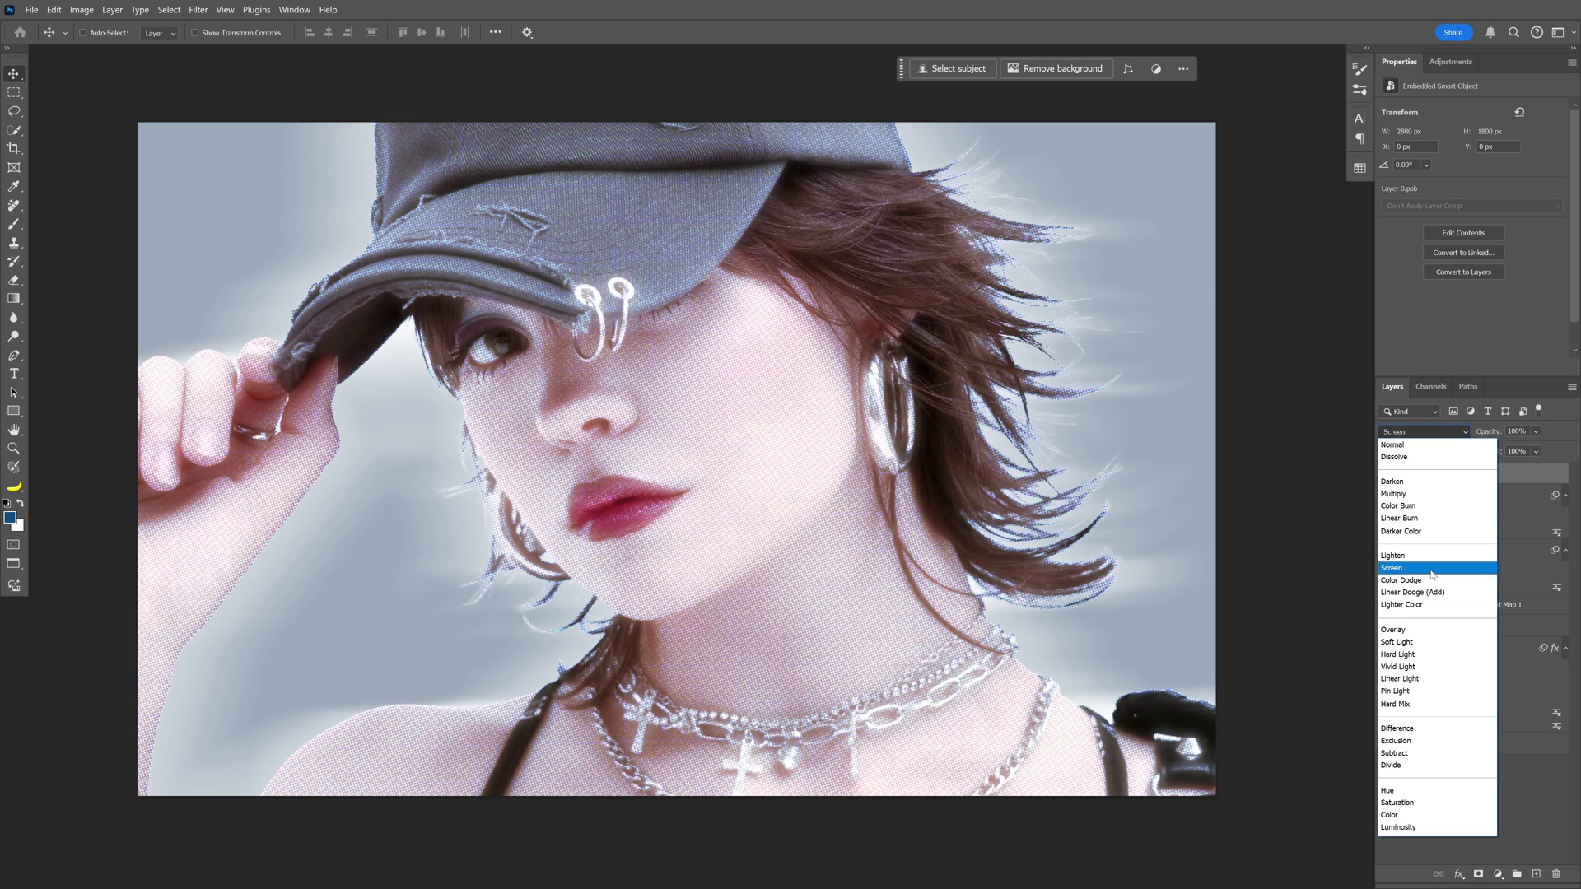
click(1430, 574)
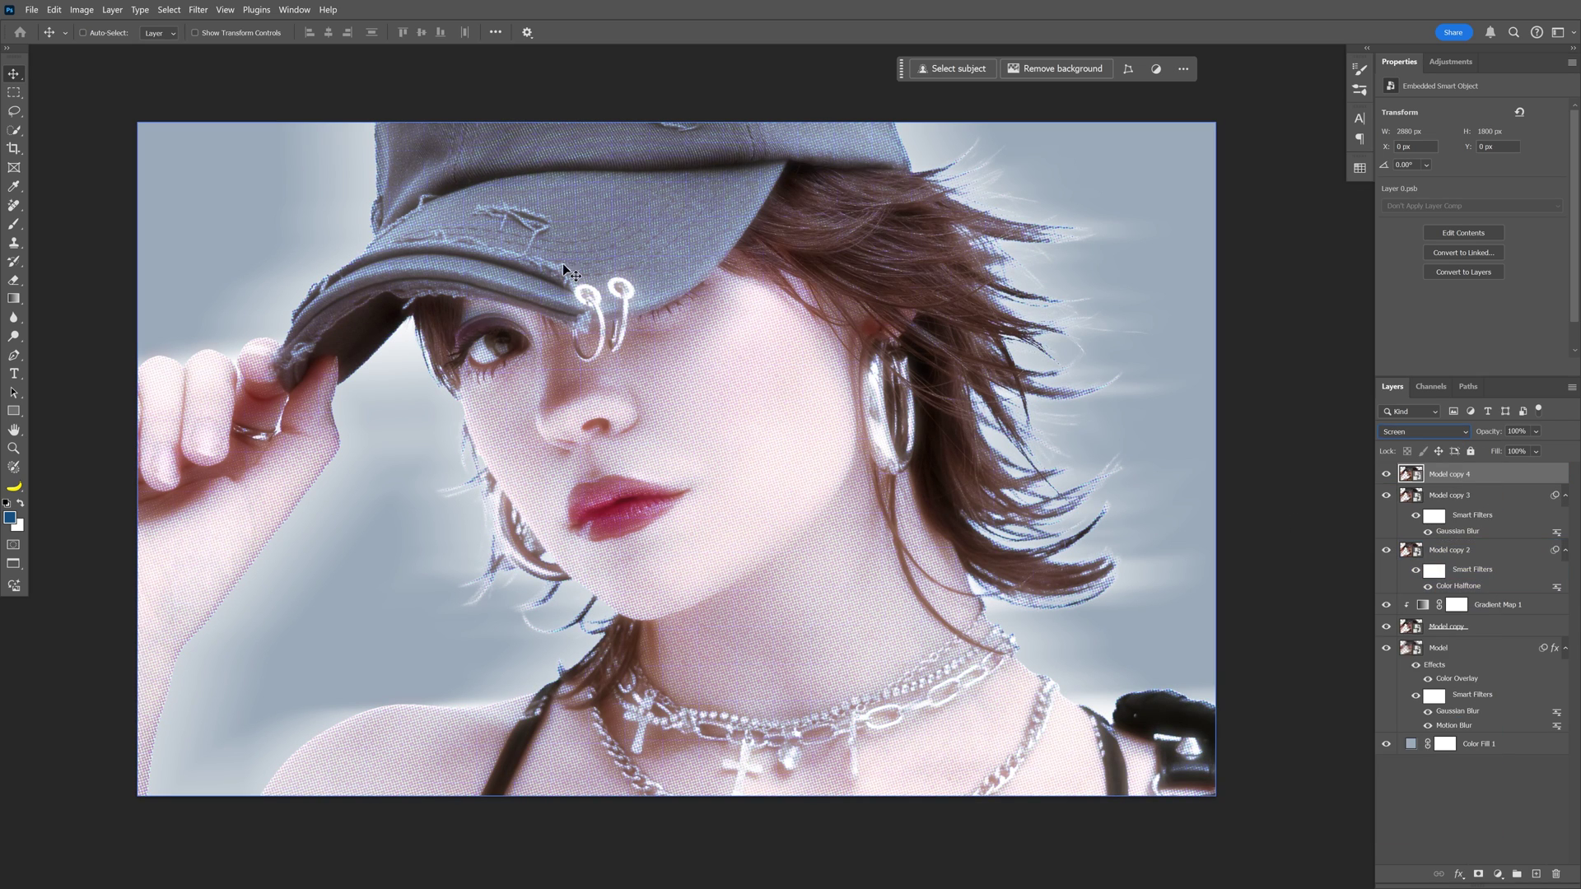
Step: Apply a Motion Blur to Model copy 4 at -20° and 180 pixels distance
click(197, 9)
mouse_move(247, 206)
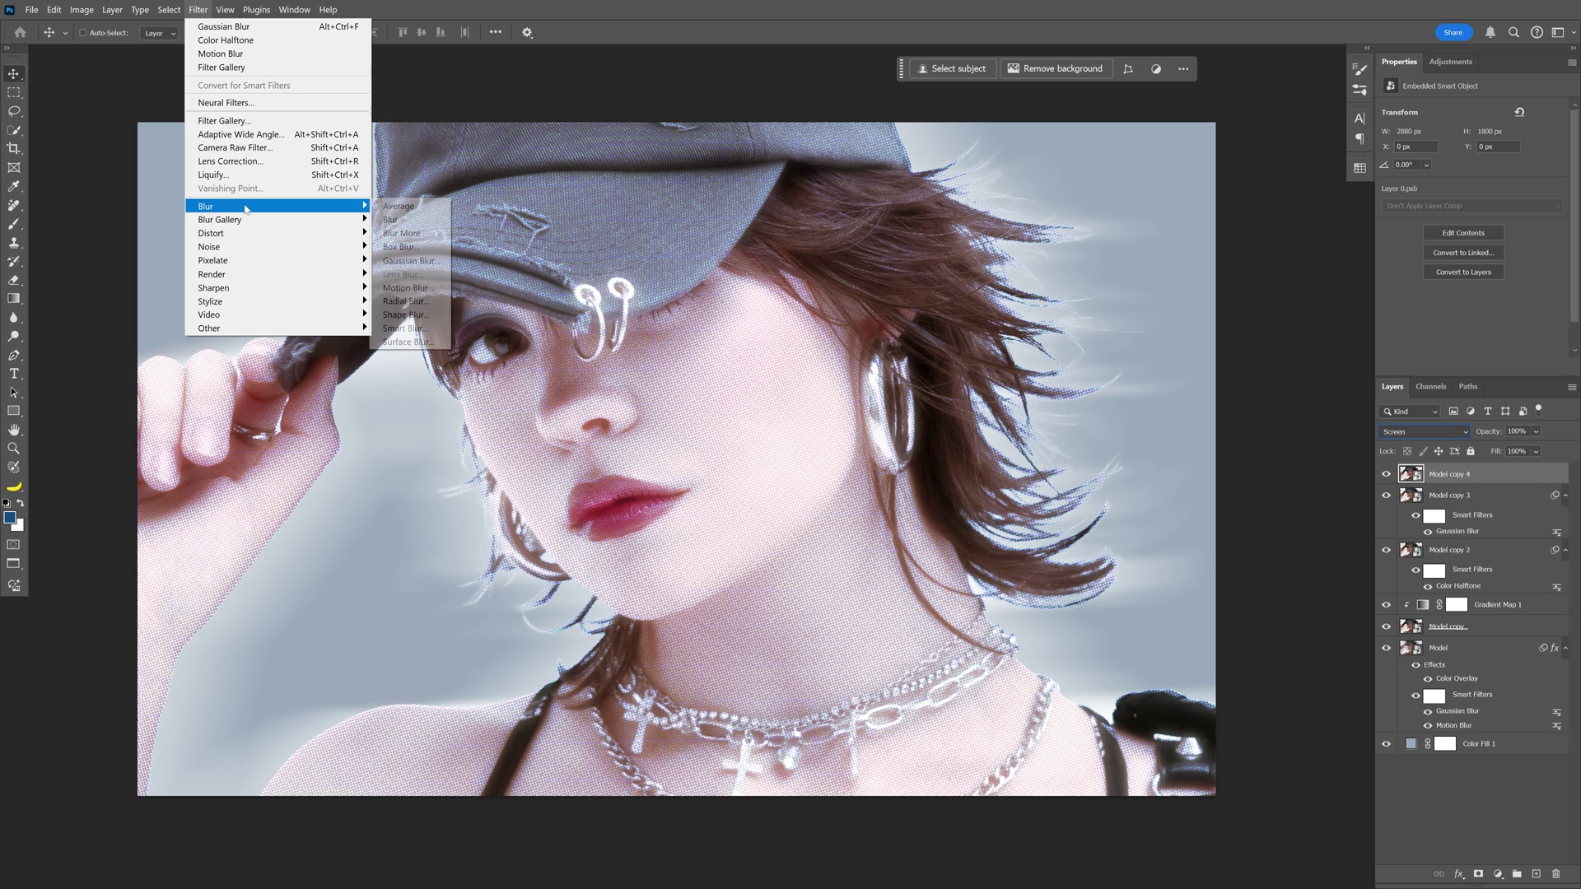
click(403, 288)
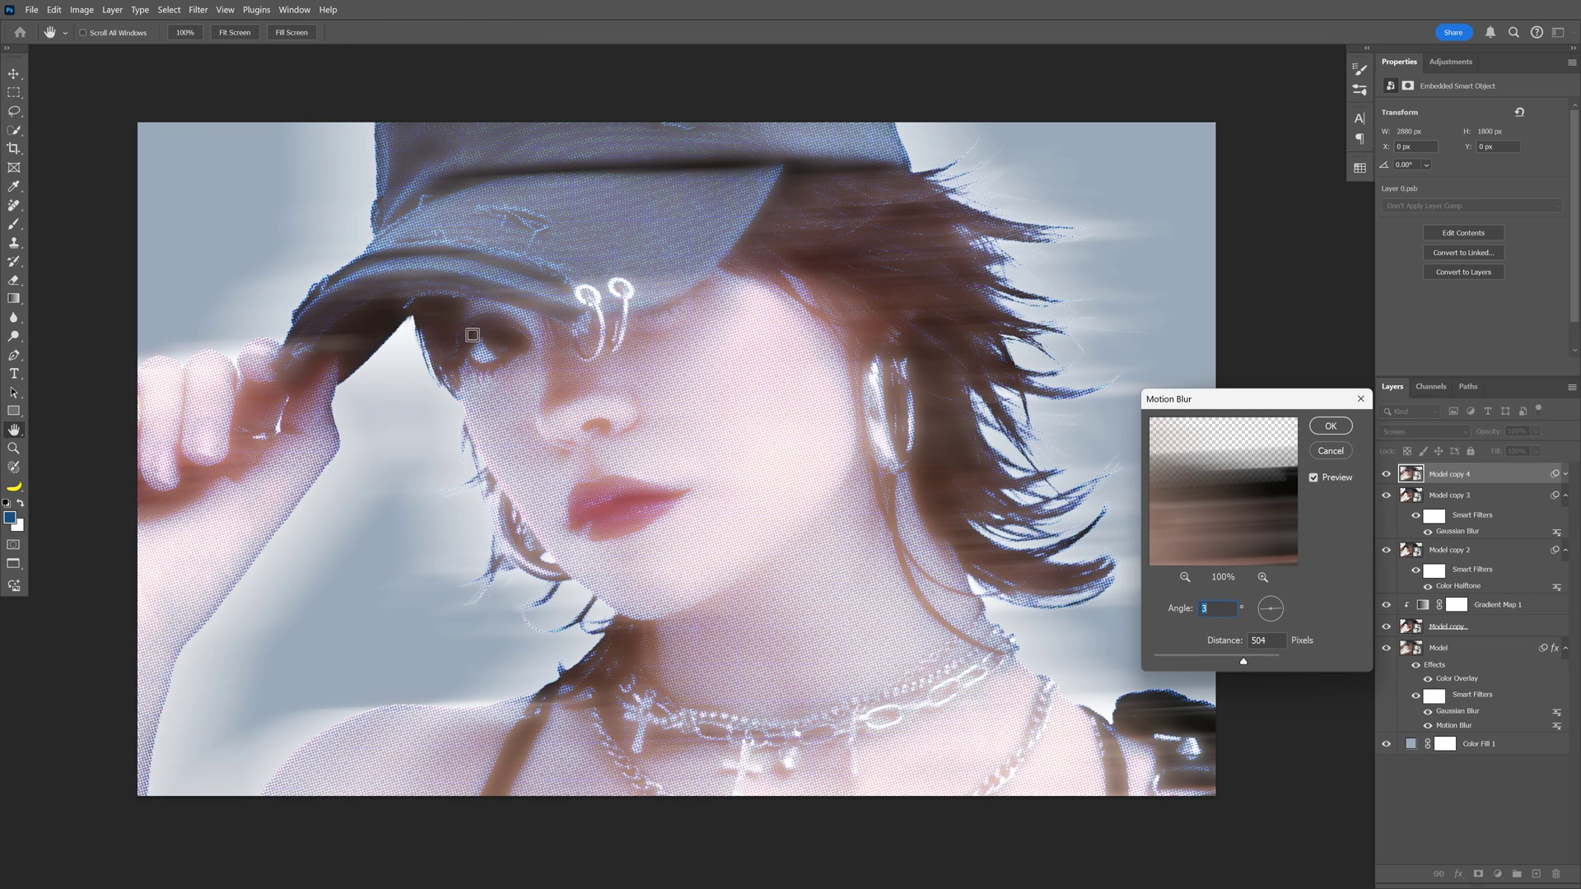
click(1267, 610)
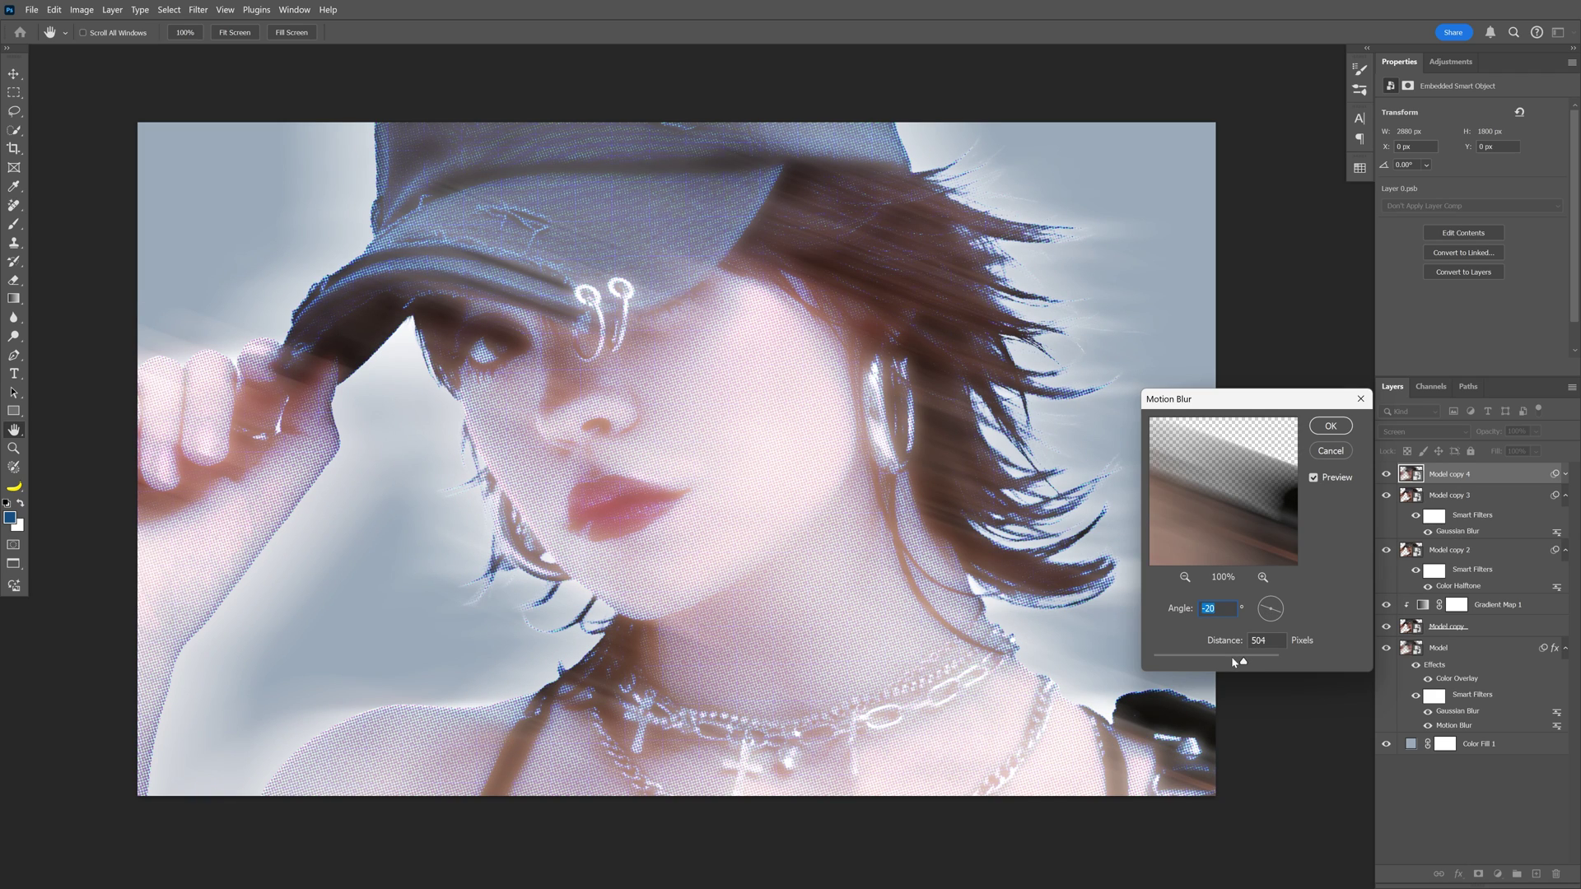
click(1232, 656)
drag(1224, 661, 1214, 661)
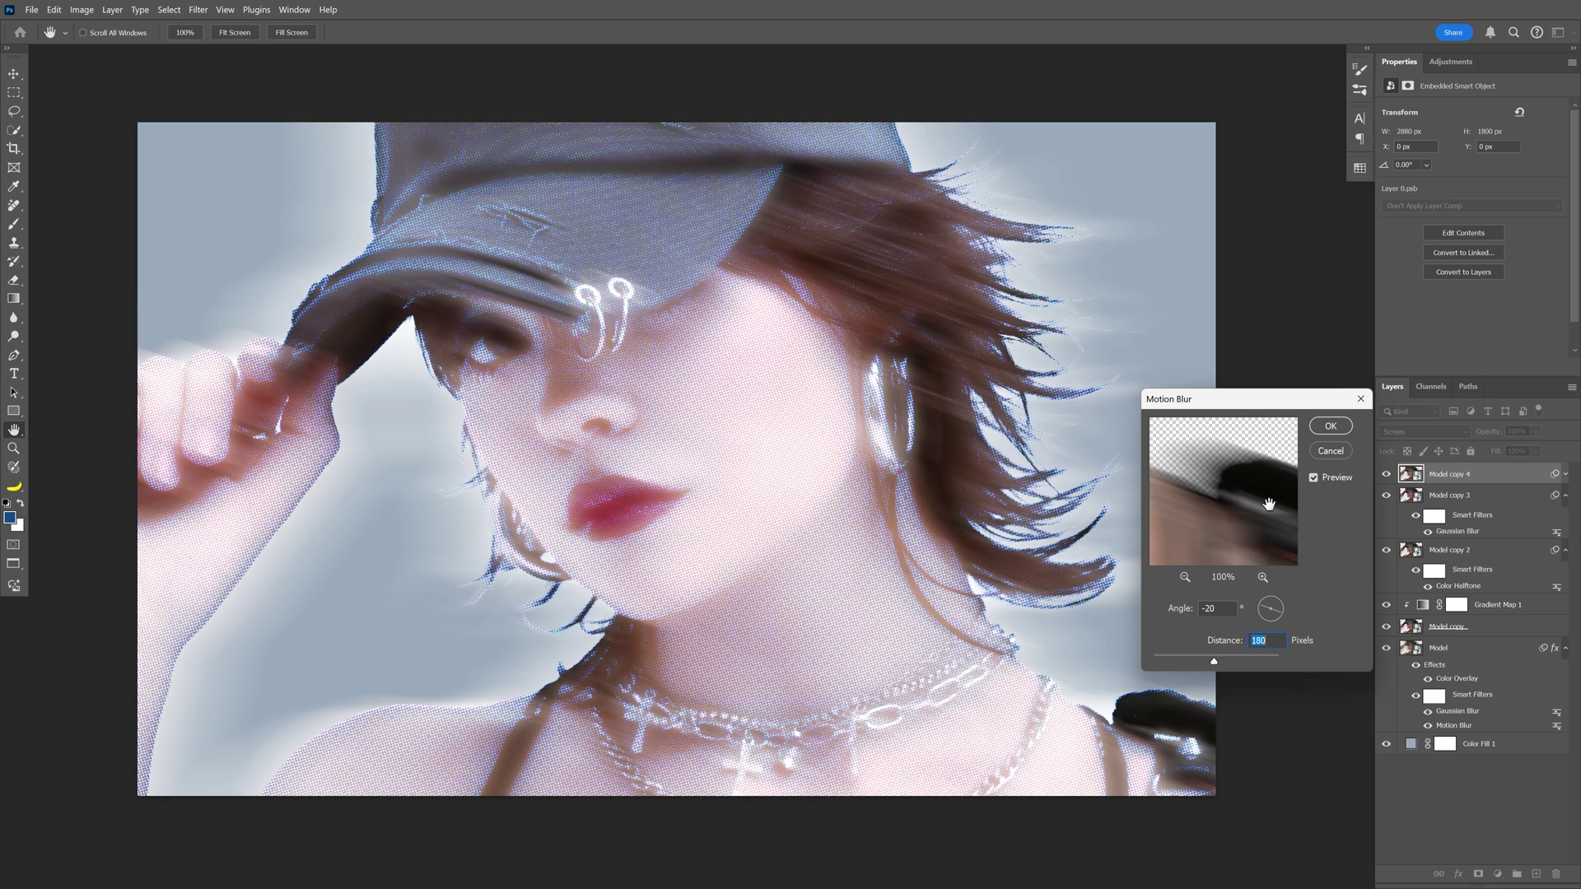
click(1332, 428)
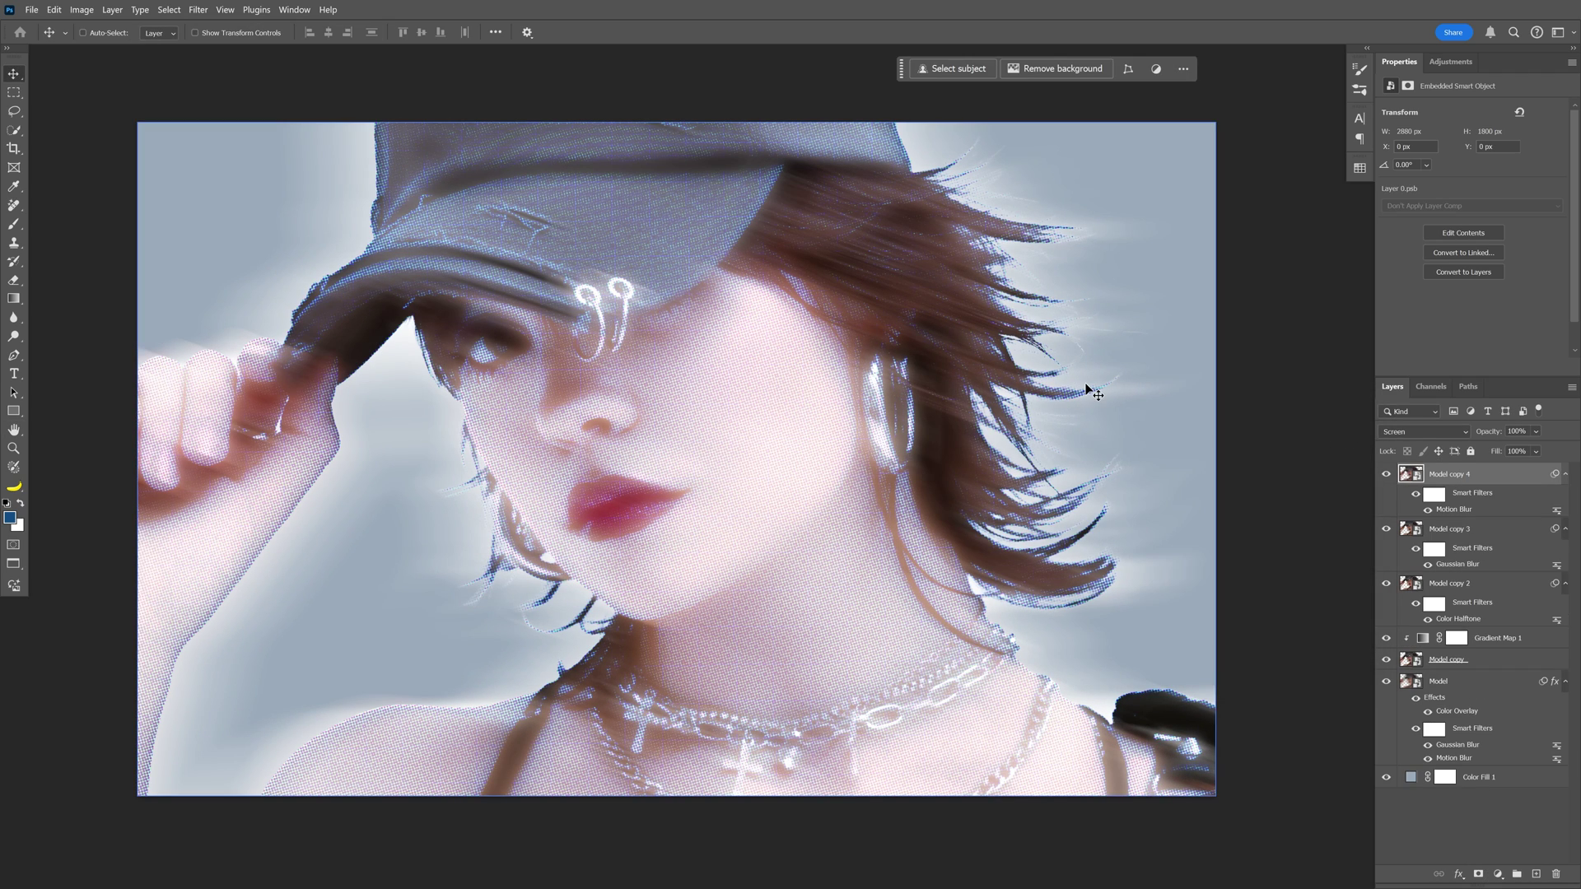
Step: Change Gradient Map 1's location-35 stop to brighter blue #0471d7
click(1422, 644)
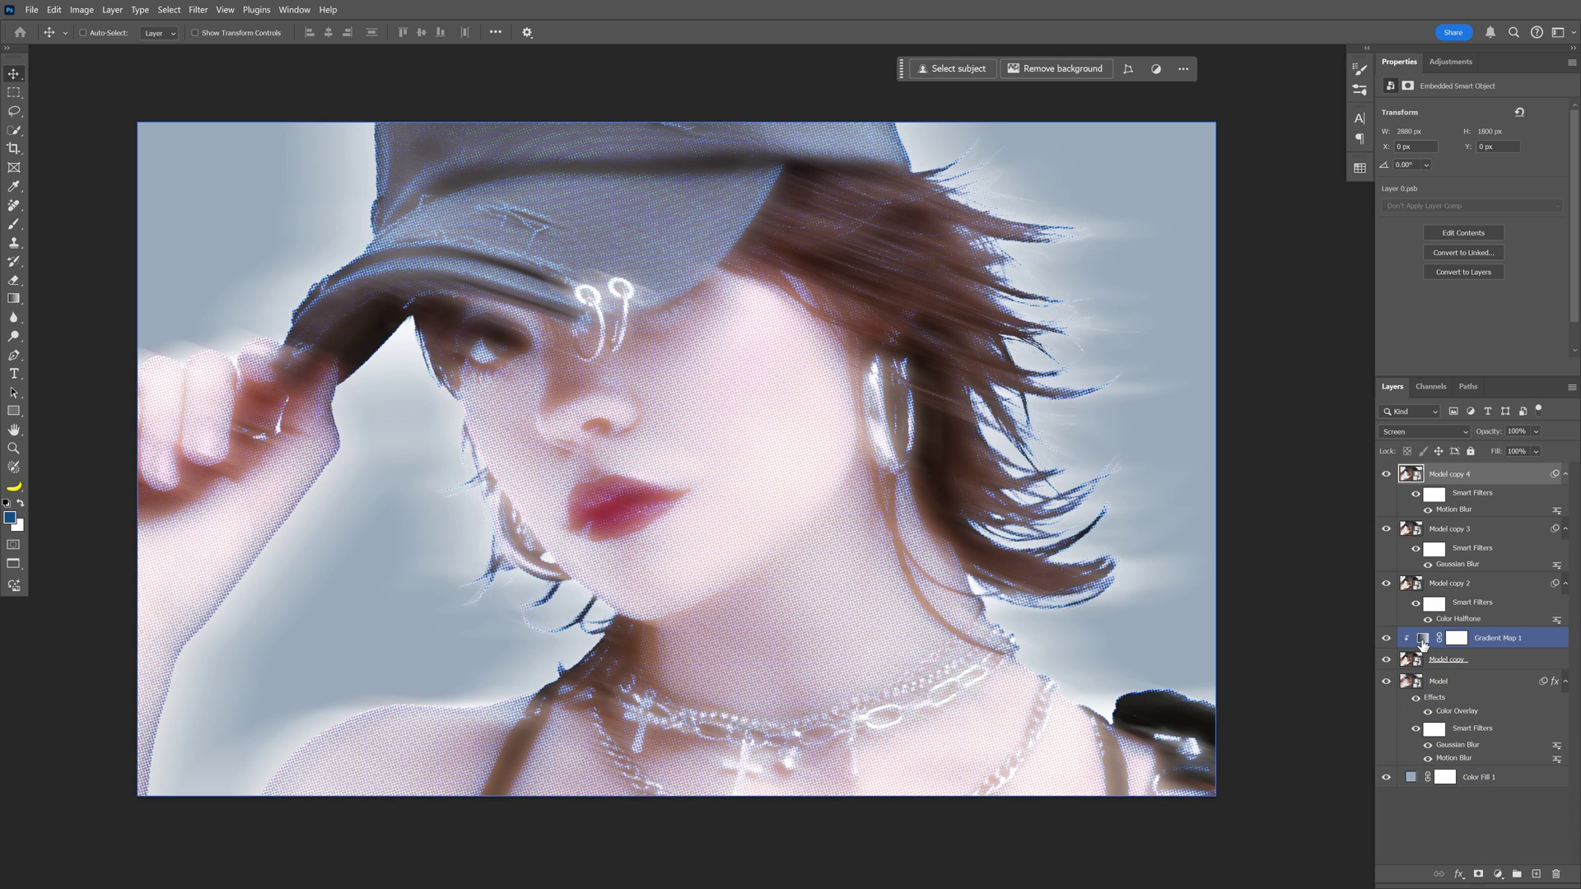
click(1446, 110)
double_click(1132, 669)
drag(1288, 363, 1291, 337)
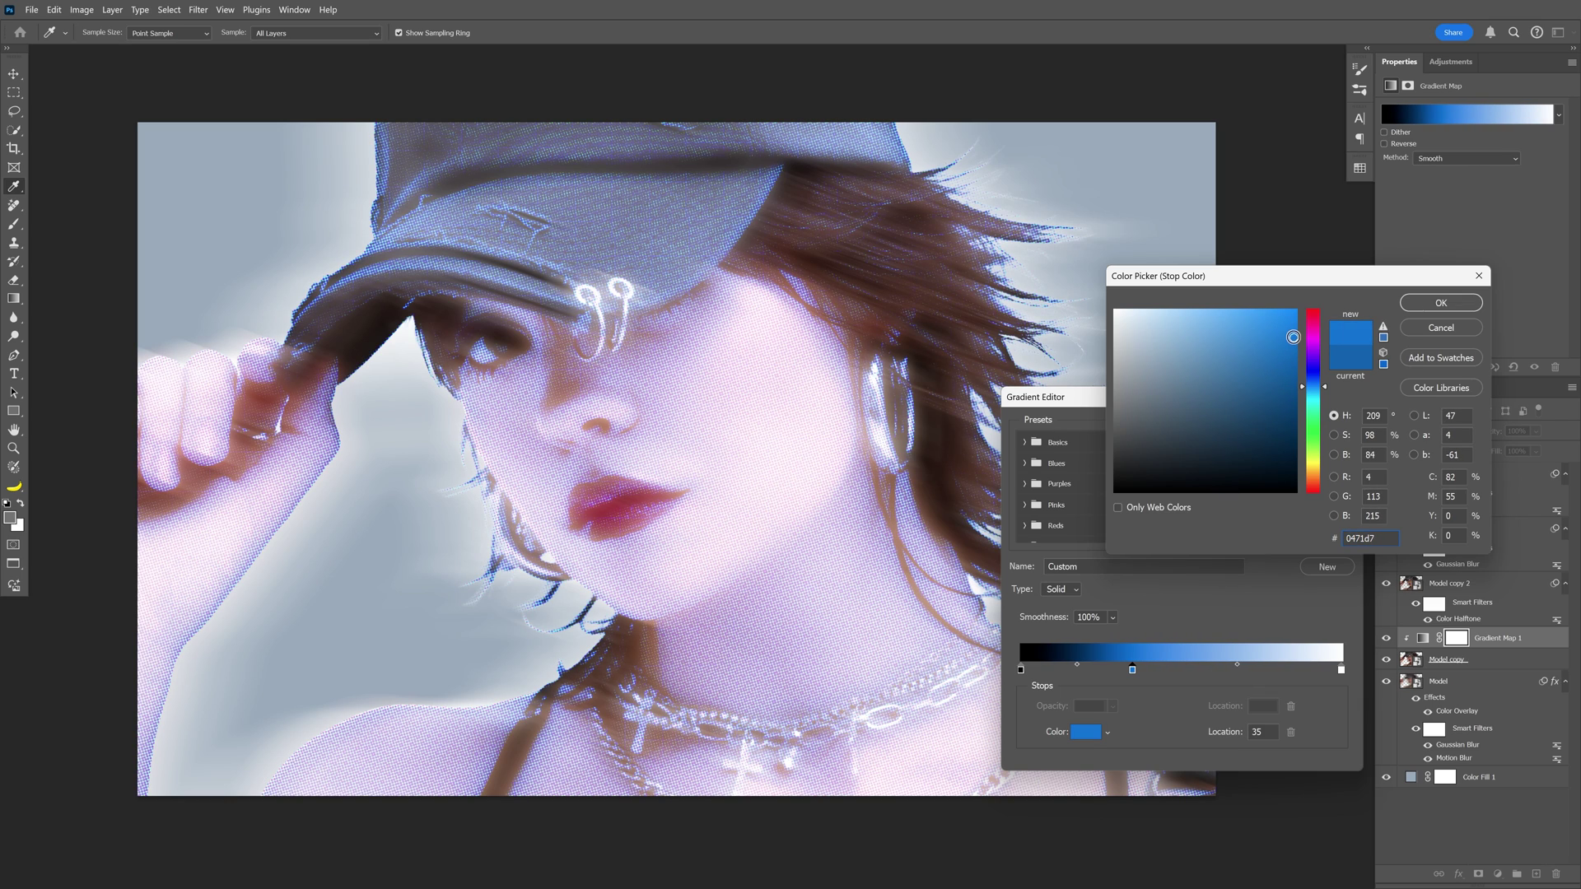
click(1441, 303)
click(1332, 431)
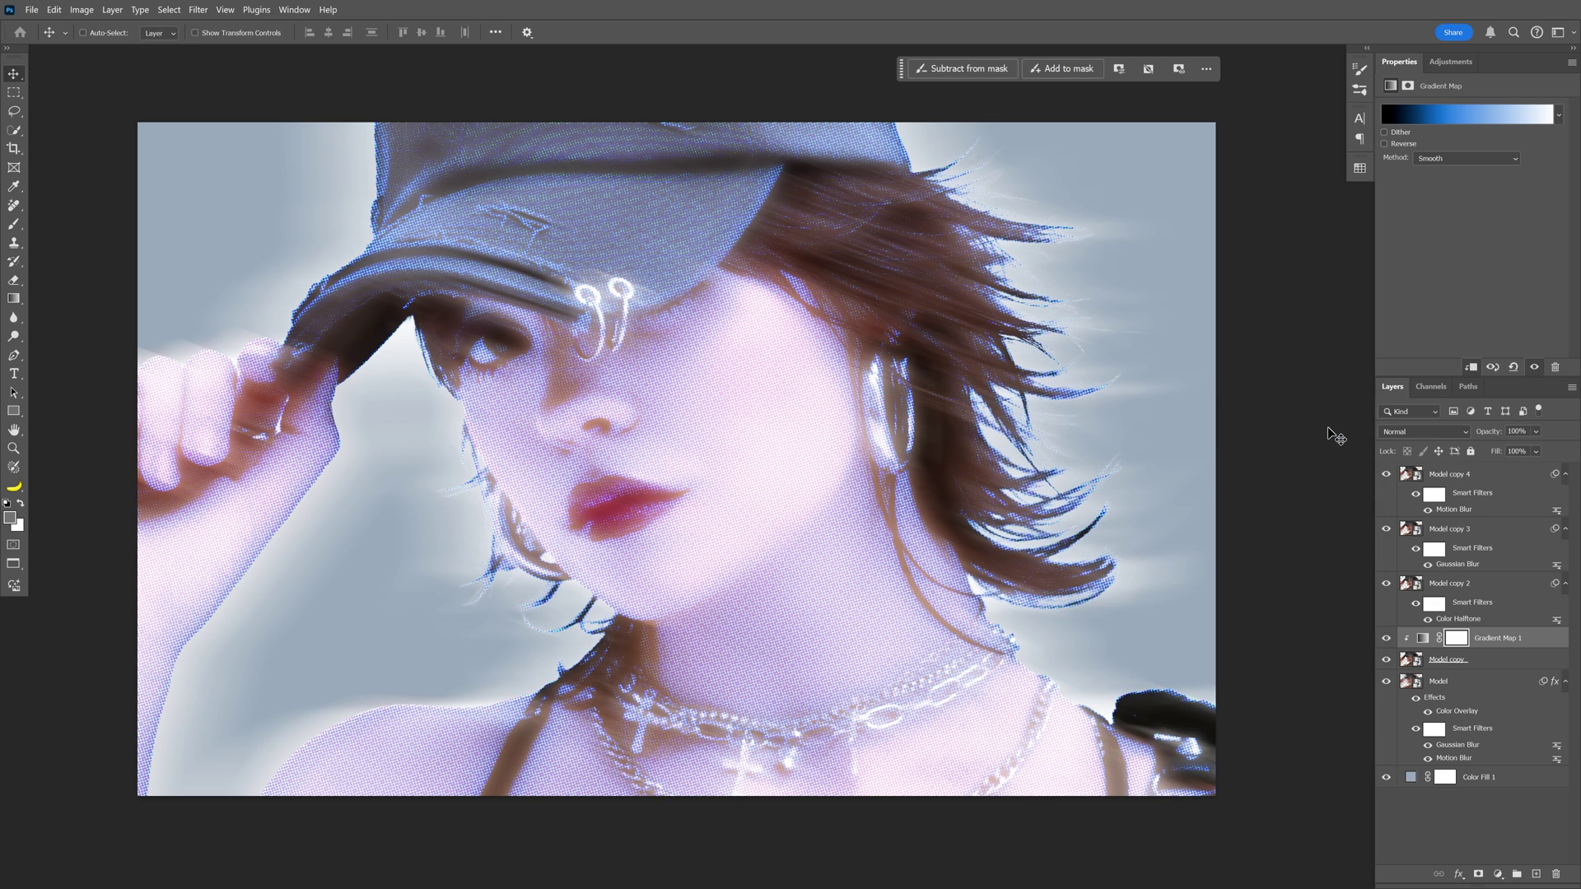
click(1457, 473)
Step: Add a top Curves layer with a darkening S-curve for contrast, then select Model copy 2
click(1455, 61)
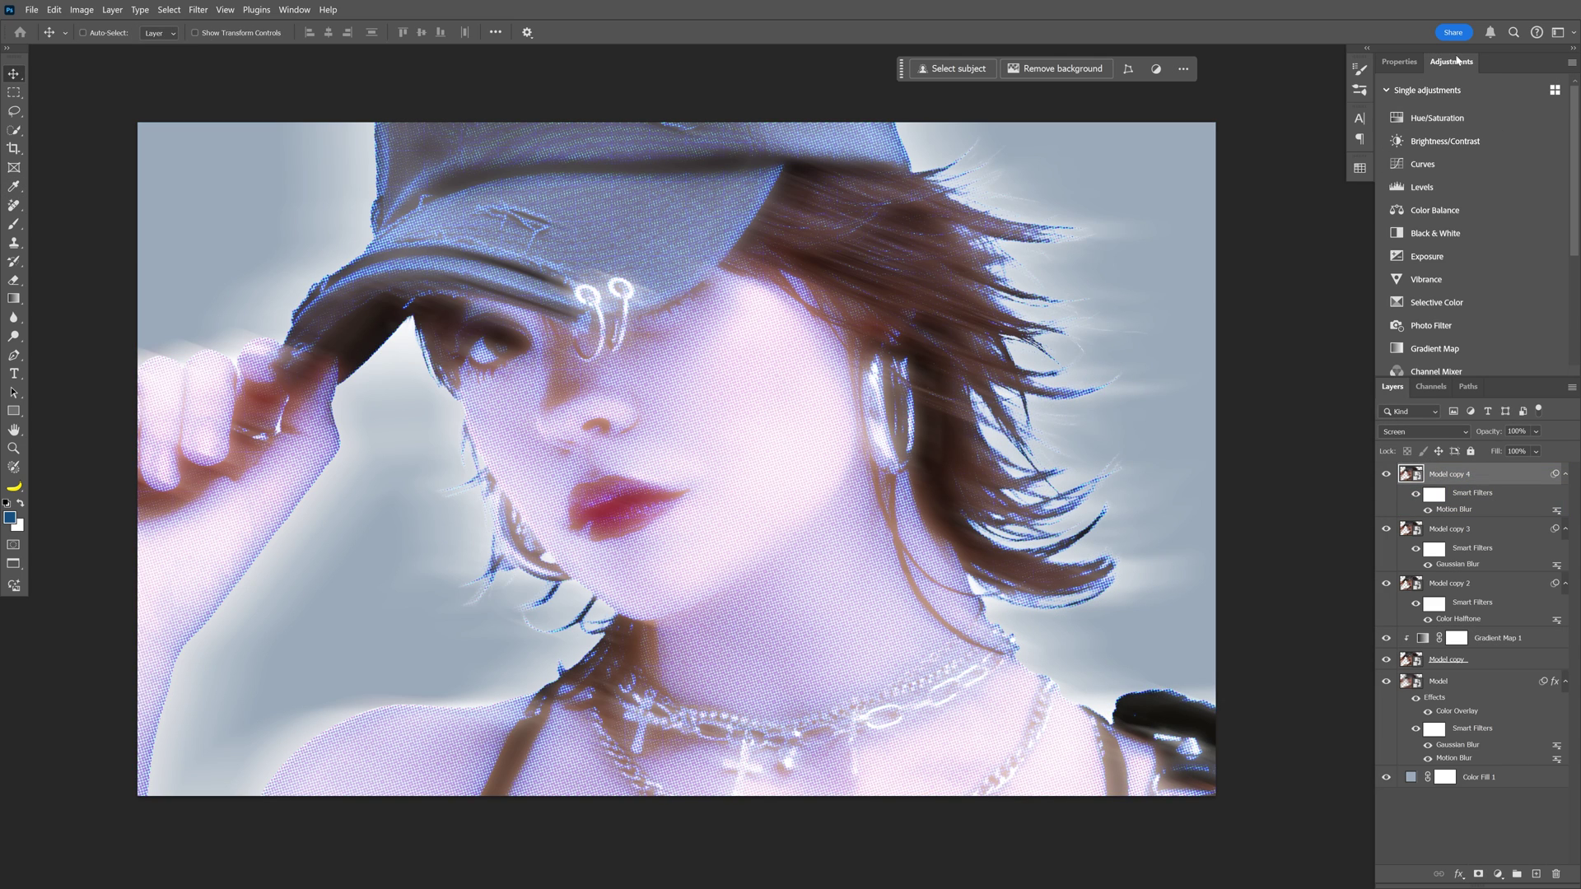
click(1421, 163)
drag(1465, 238, 1478, 253)
click(1511, 196)
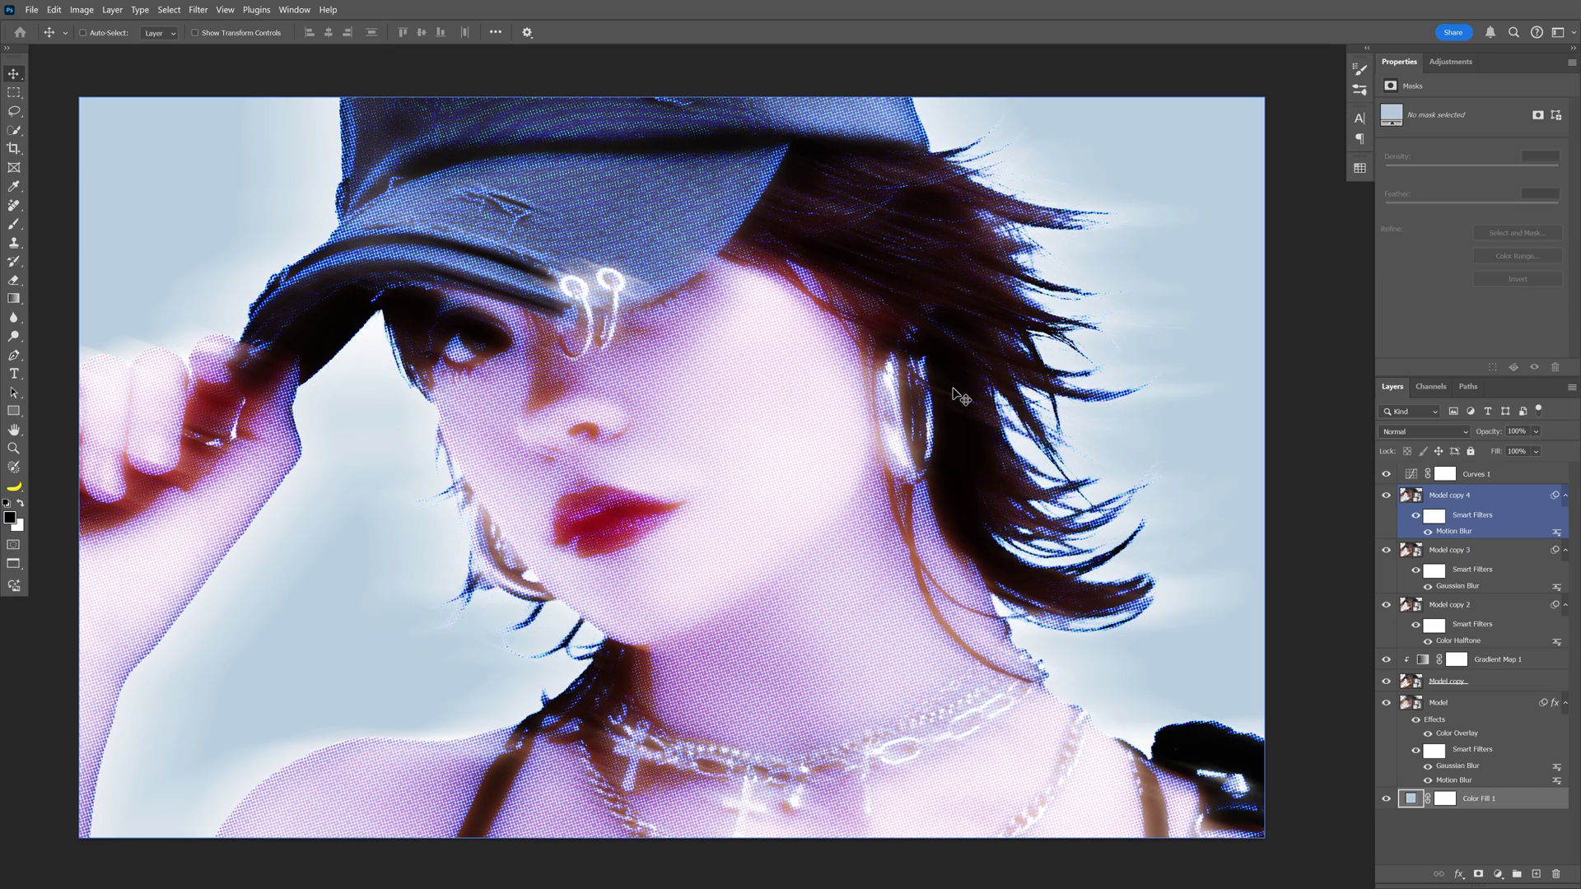
click(1453, 609)
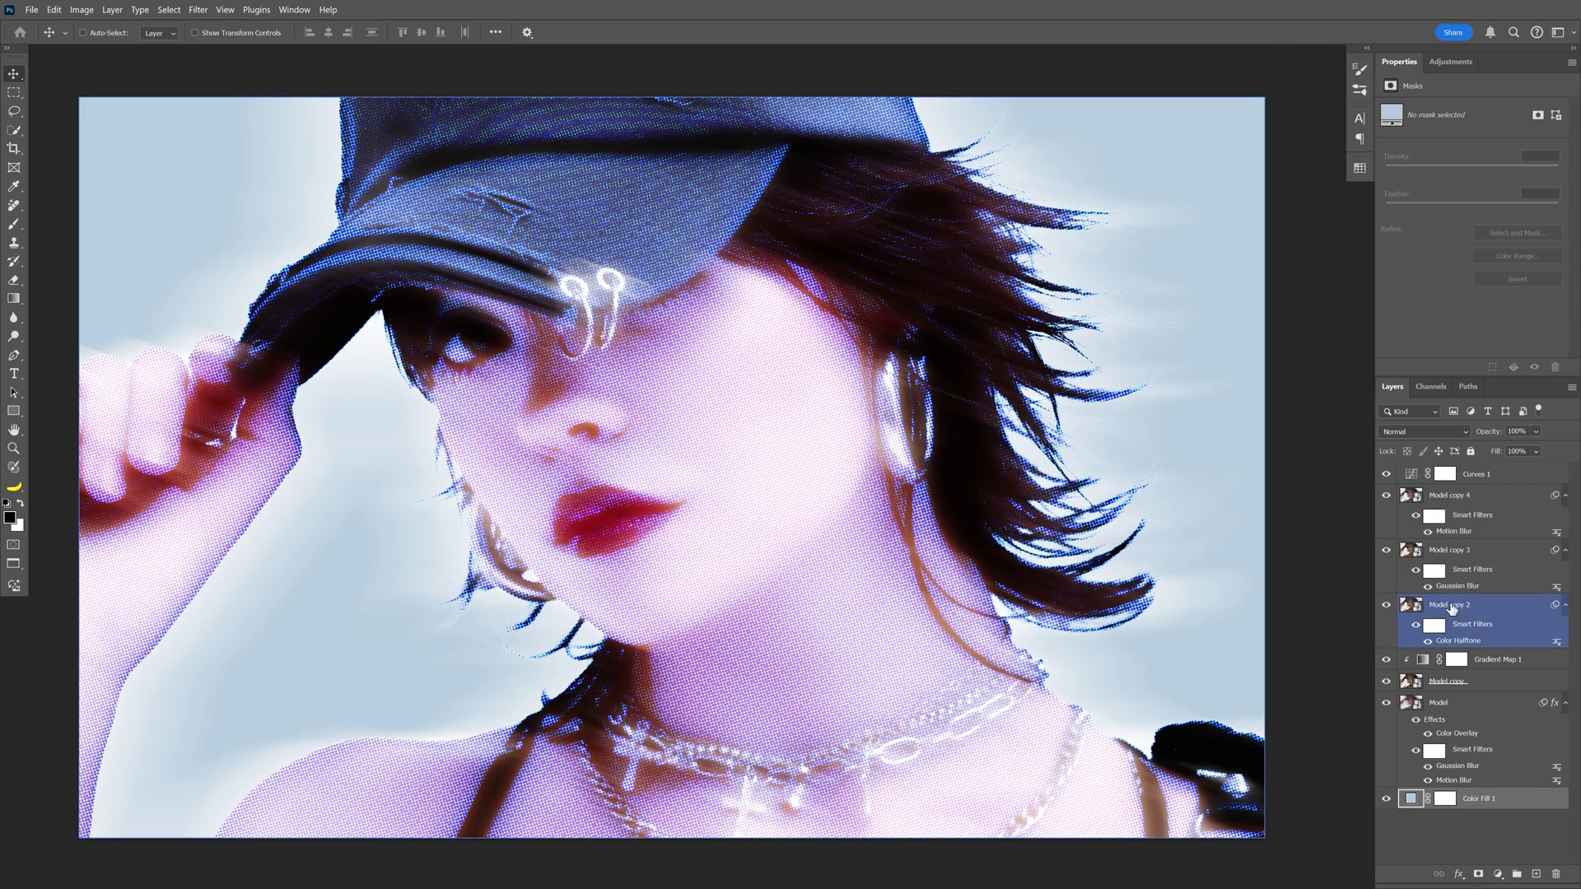
key(ctrl)
Step: Duplicate Model copy 2 as Model copy 5, remove its Color Halftone filter, and reset colours to black and white
key(ctrl+j)
drag(1469, 646, 1554, 871)
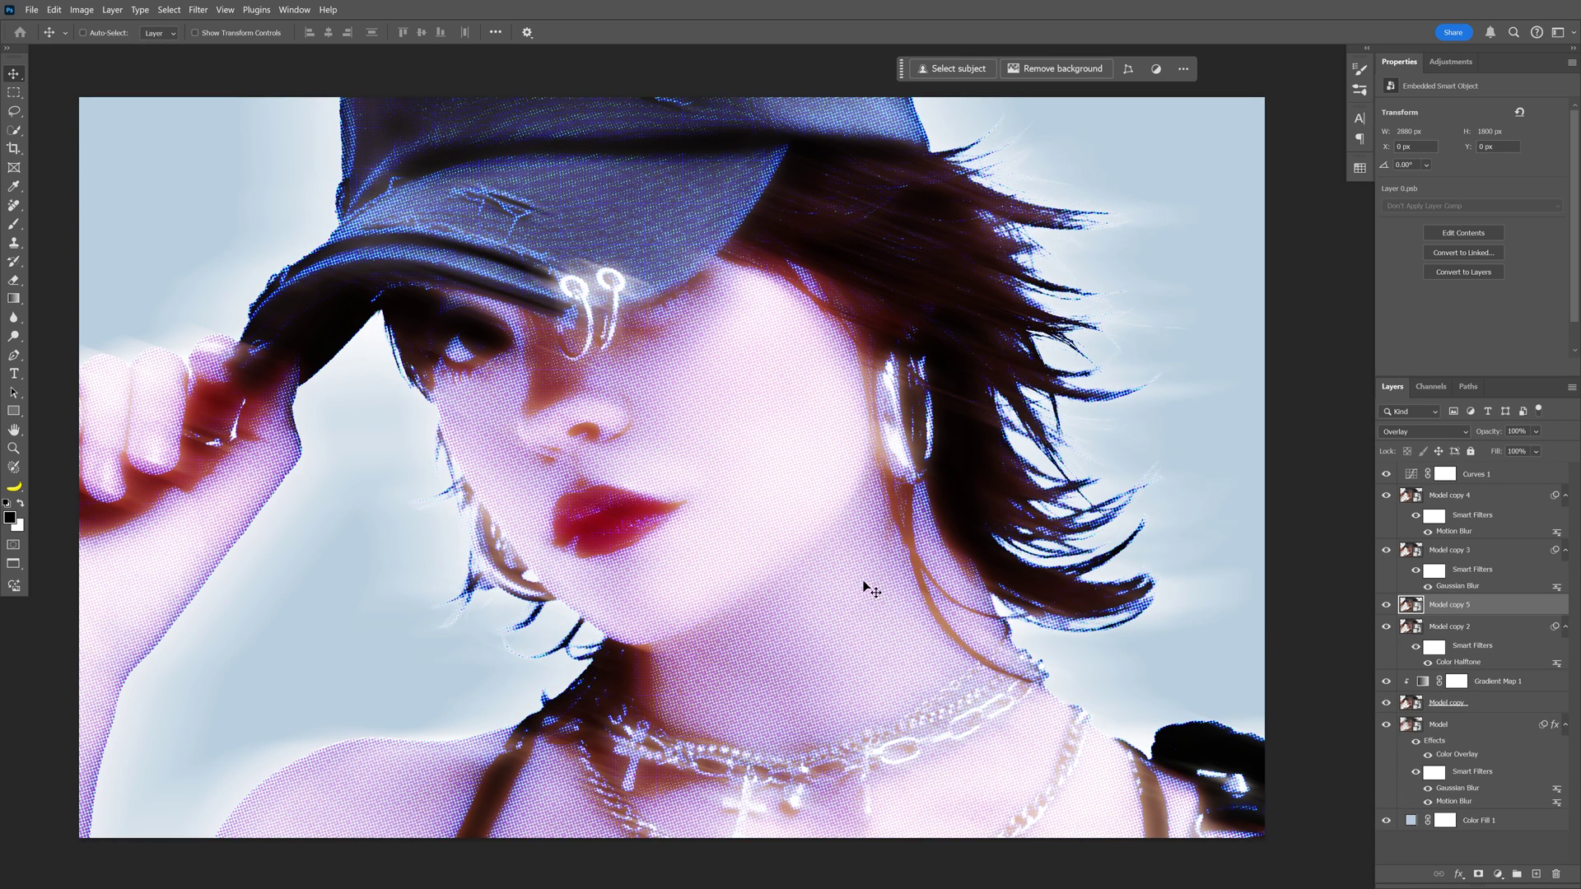
click(10, 517)
click(428, 294)
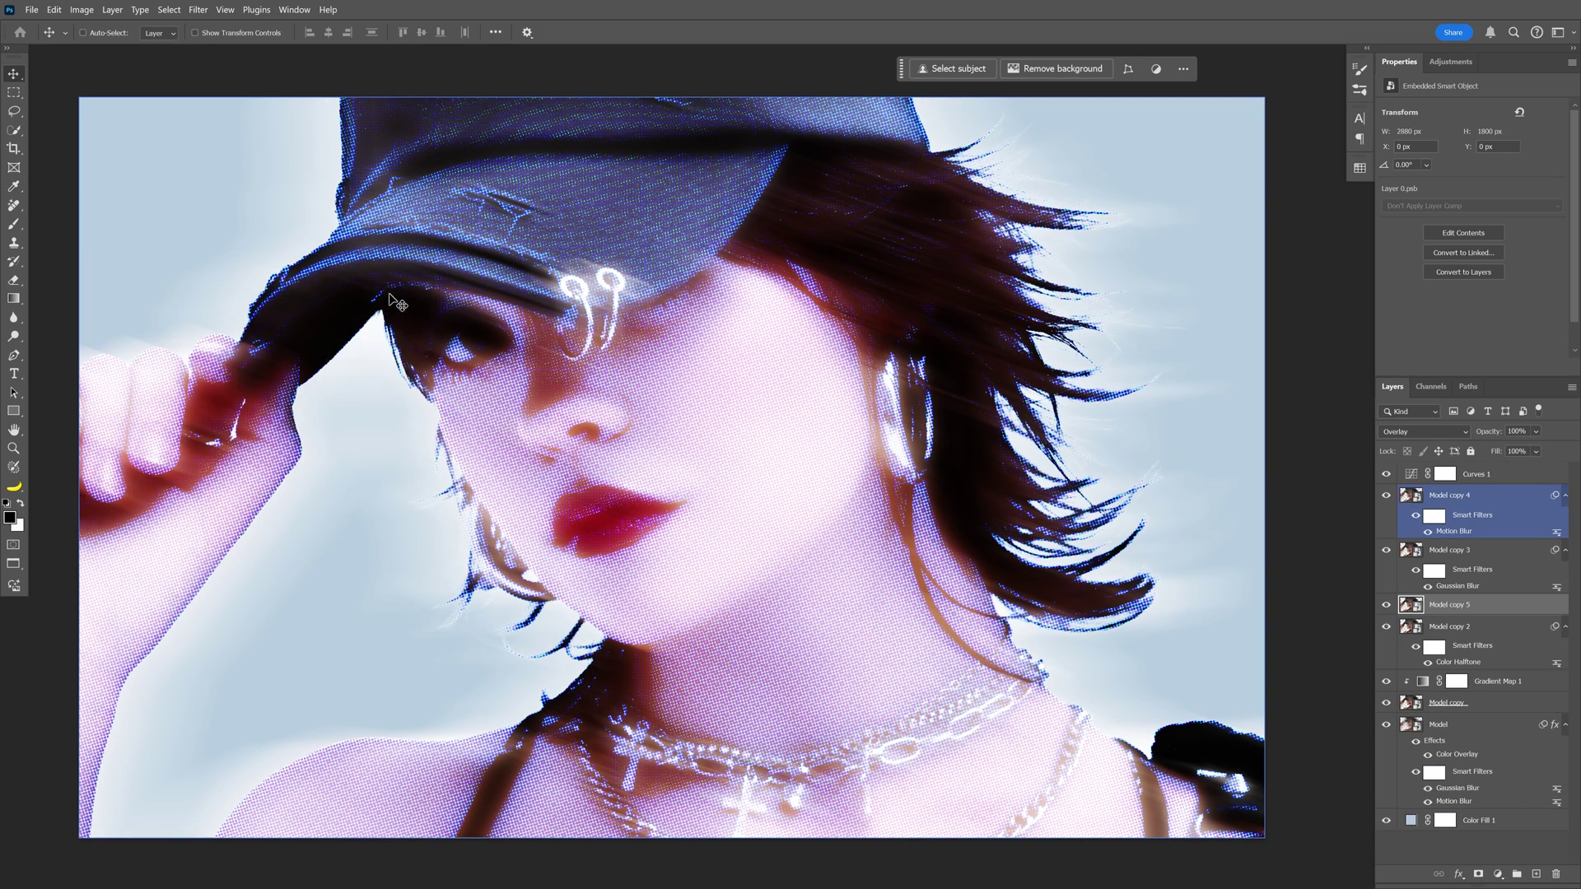
click(18, 525)
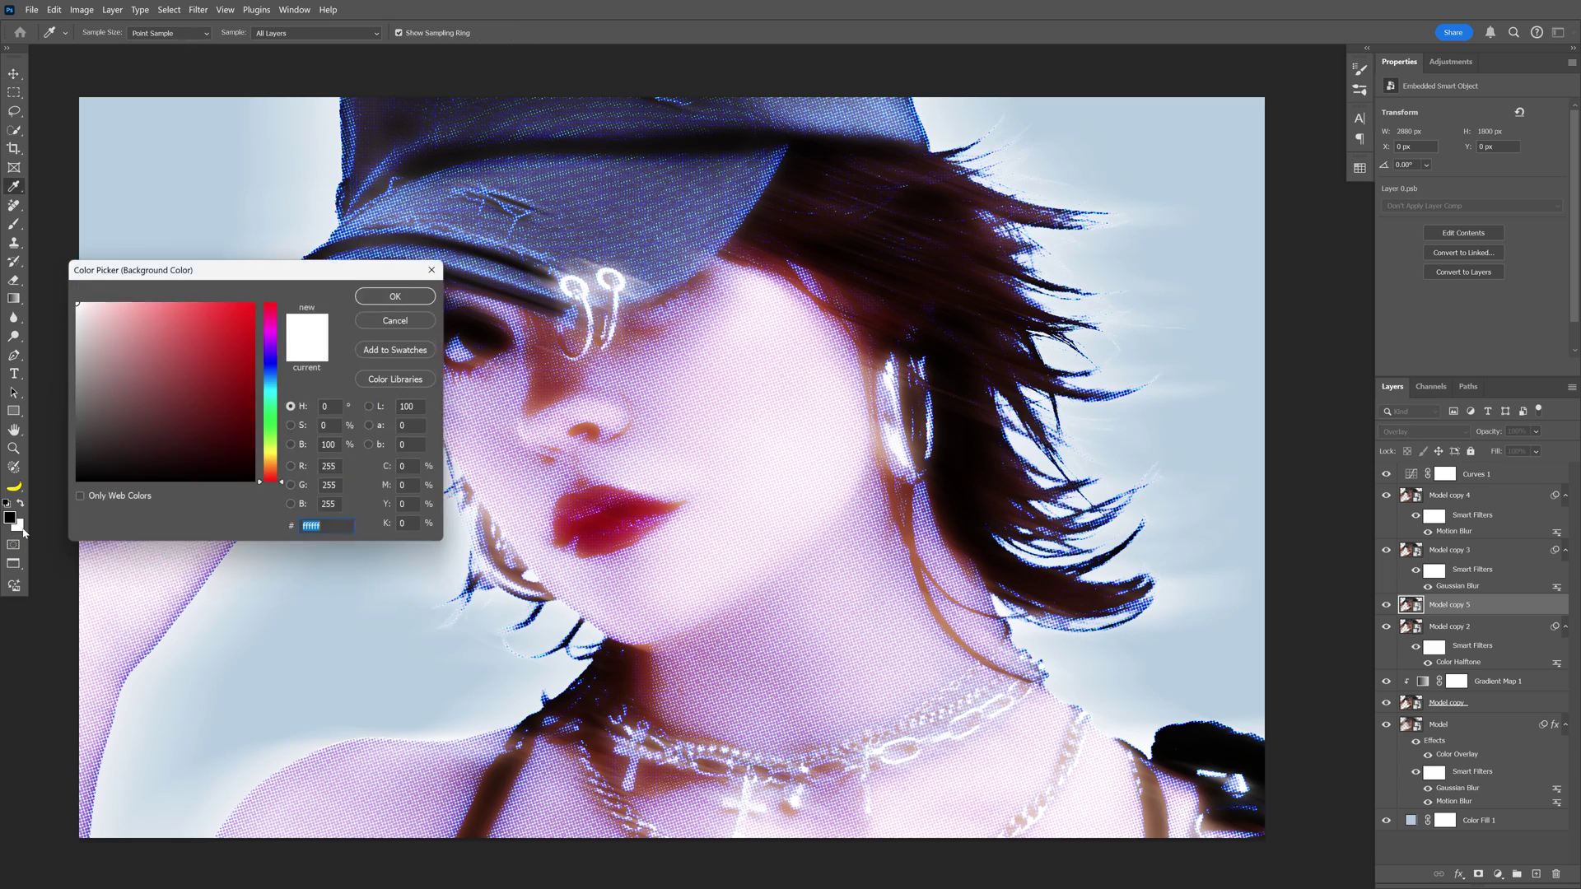
click(400, 294)
Step: Apply a Filter Gallery Halftone Pattern (size 3, contrast 15, Dot) to Model copy 5
click(198, 10)
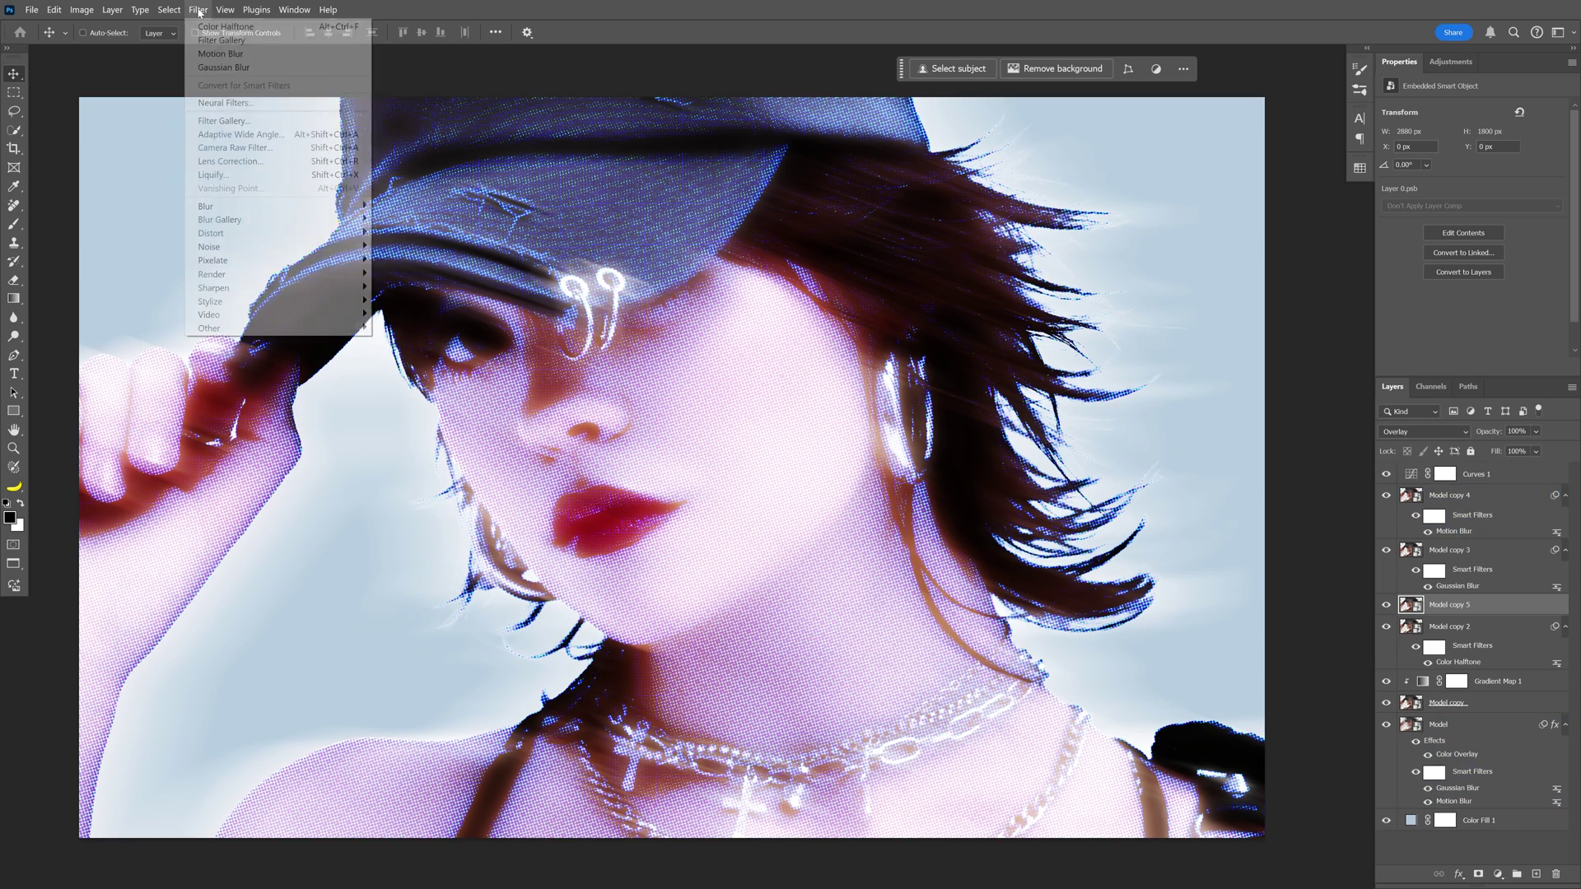
click(249, 120)
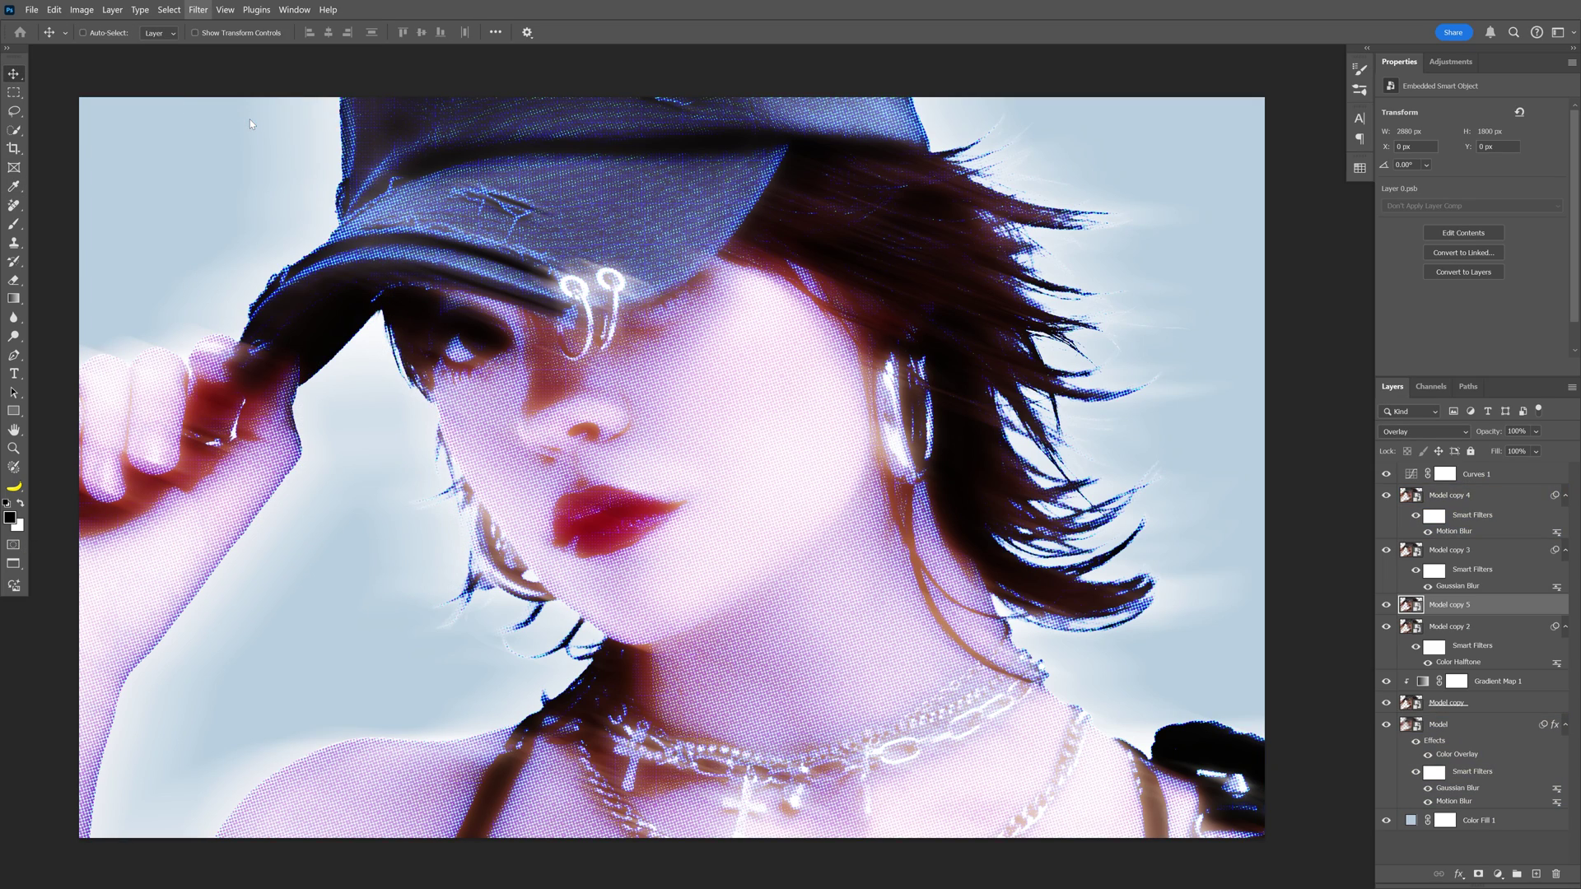
click(1223, 211)
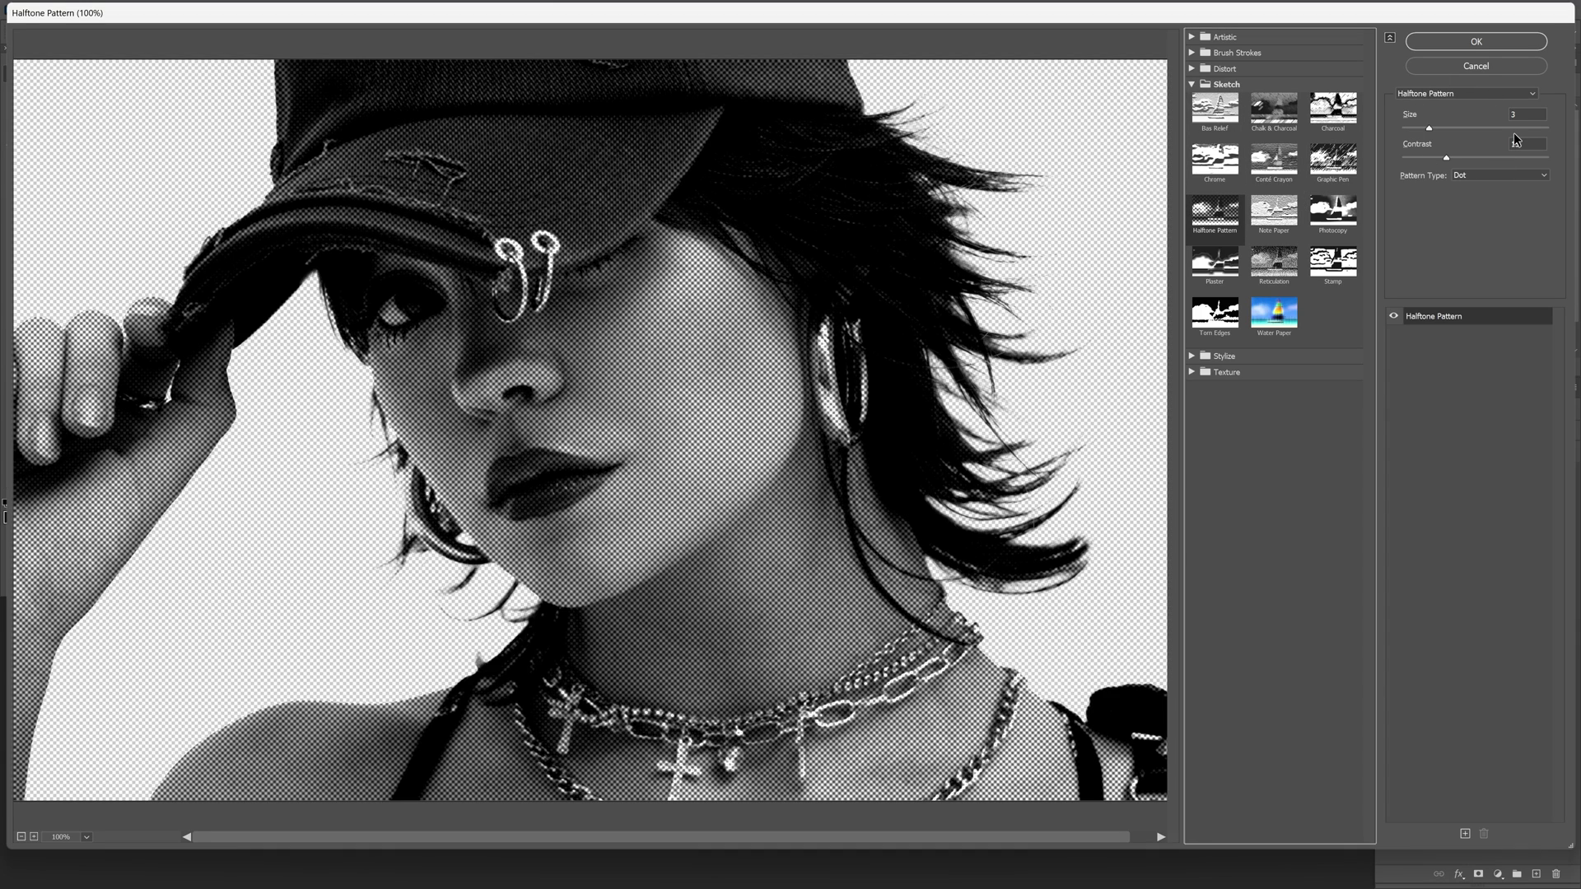
click(1508, 43)
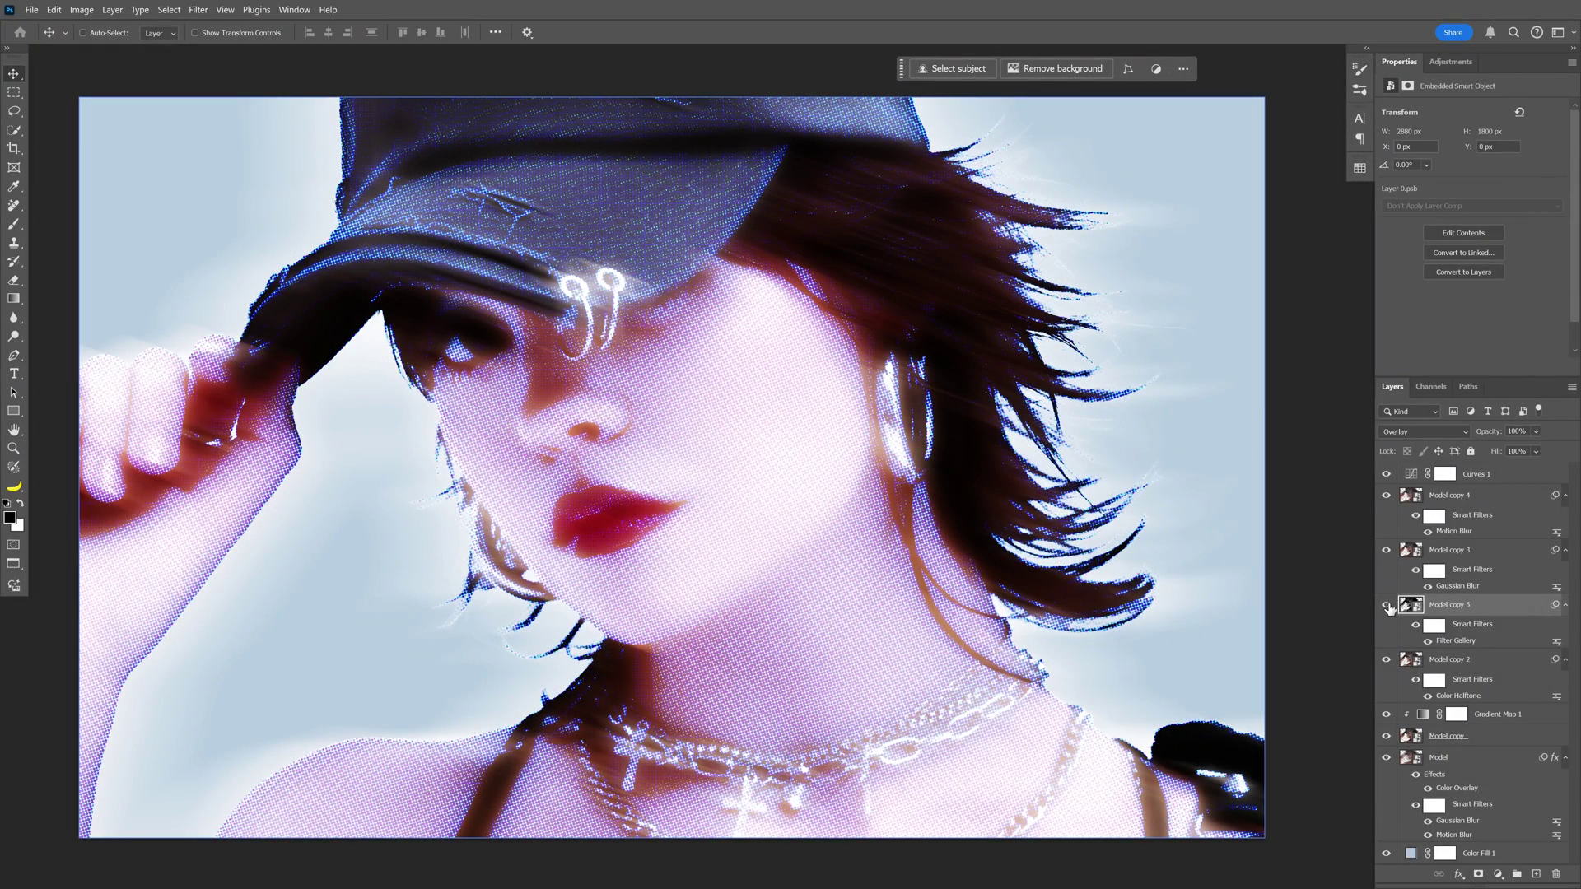